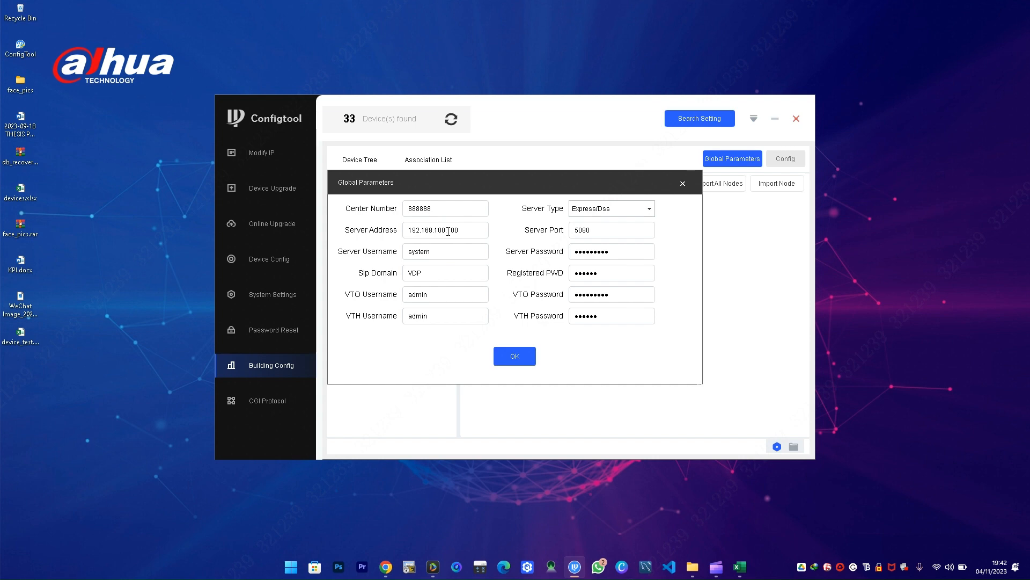
- Change the server address's last octet to make it 192.168.100.37, retype the server, VTO and VTH passwords, and confirm
double_click(450, 230)
key("BackSpace")
double_click(625, 253)
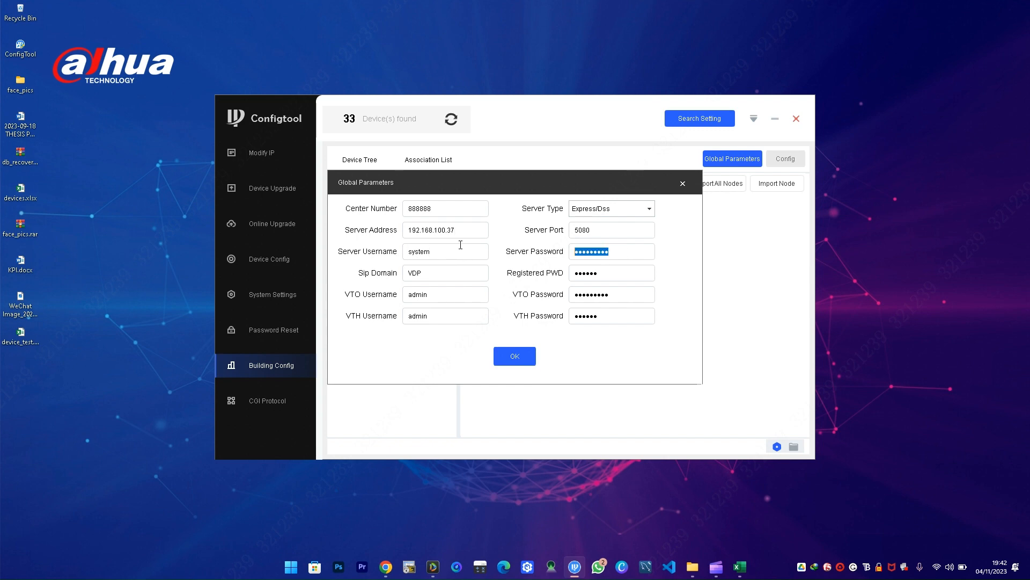
key("Caps_Lock")
type("●")
key("Caps_Lock")
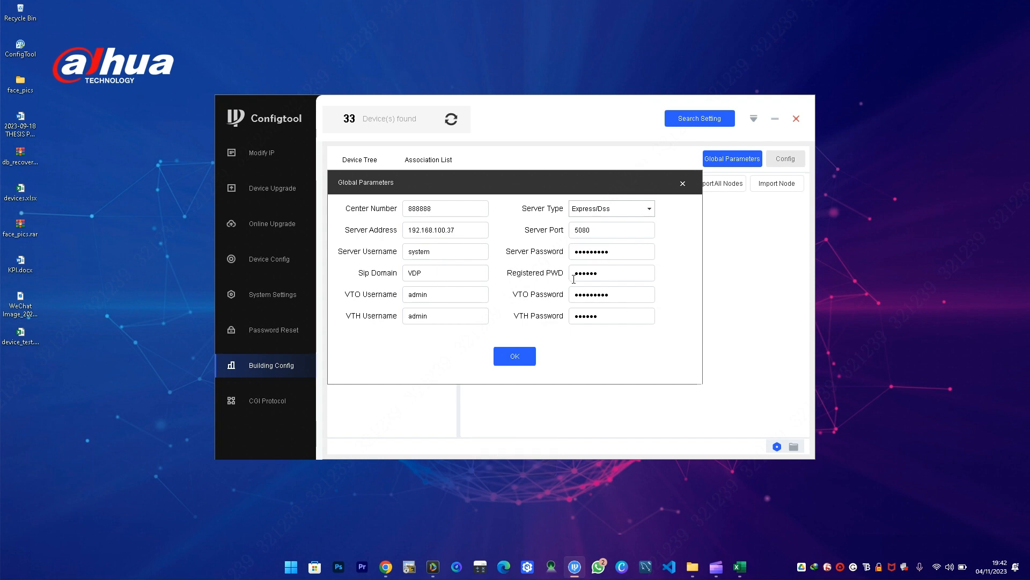
double_click(598, 274)
left_click(453, 294)
double_click(616, 294)
type("••")
left_click_drag(611, 317, 560, 321)
type("••••••")
left_click(517, 357)
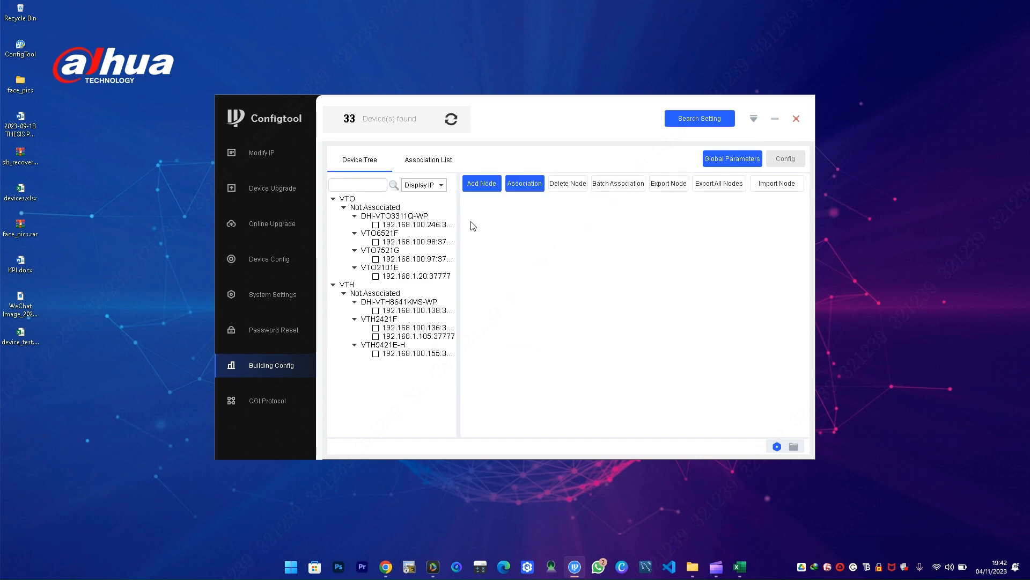
- Add a project node with Unit VTO(Main), start room 100 and 1 extension
left_click(478, 186)
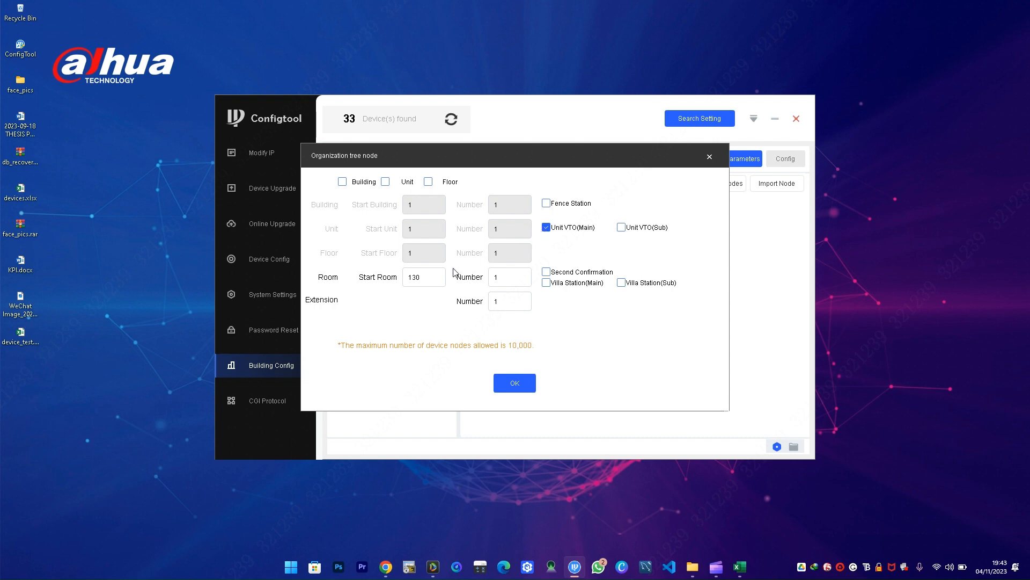
double_click(441, 274)
type("100")
left_click(517, 302)
left_click_drag(517, 301, 468, 310)
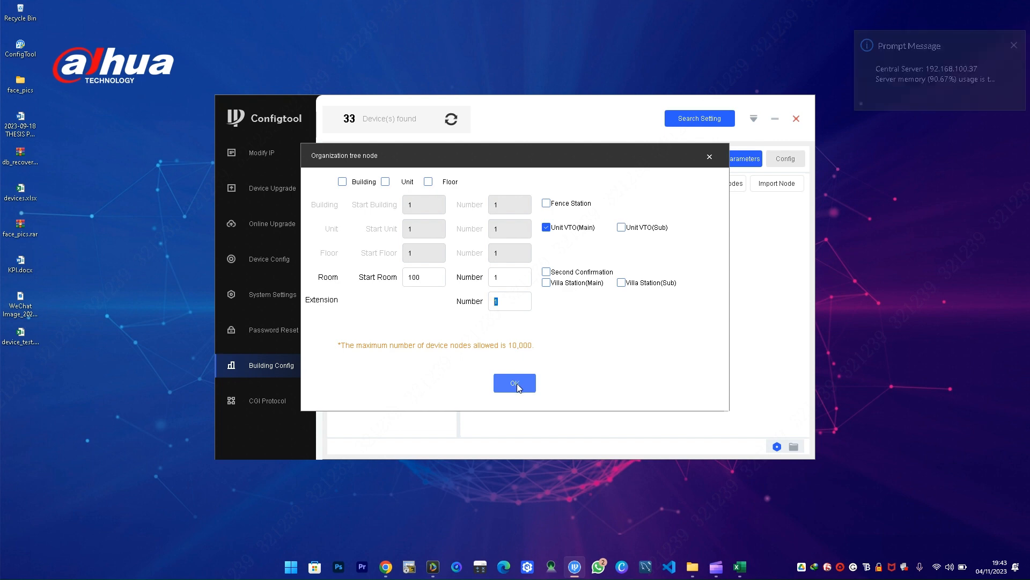
left_click(517, 383)
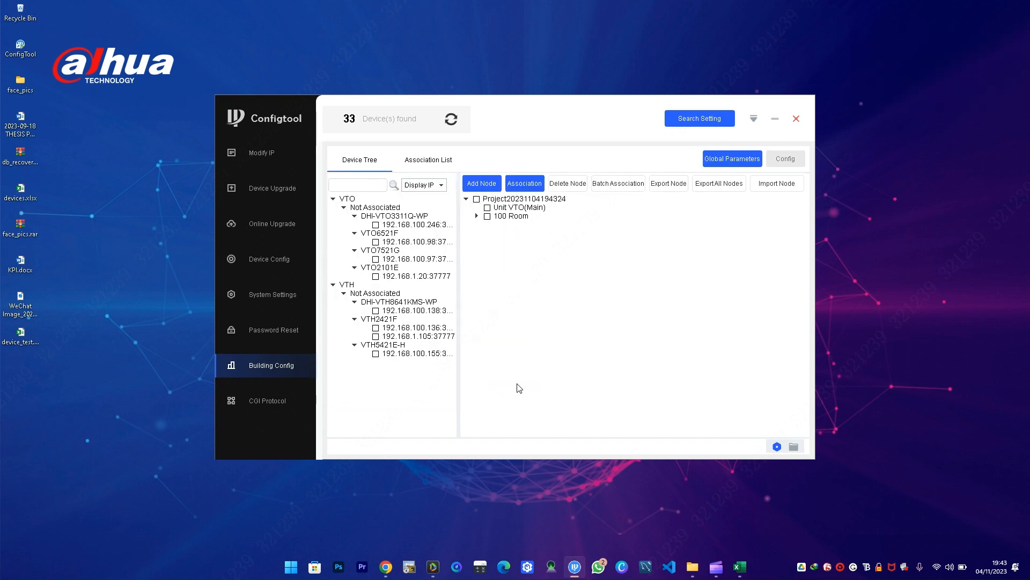
- Expand room 100 and associate the VTO6521F door station with the main unit VTO
left_click(477, 216)
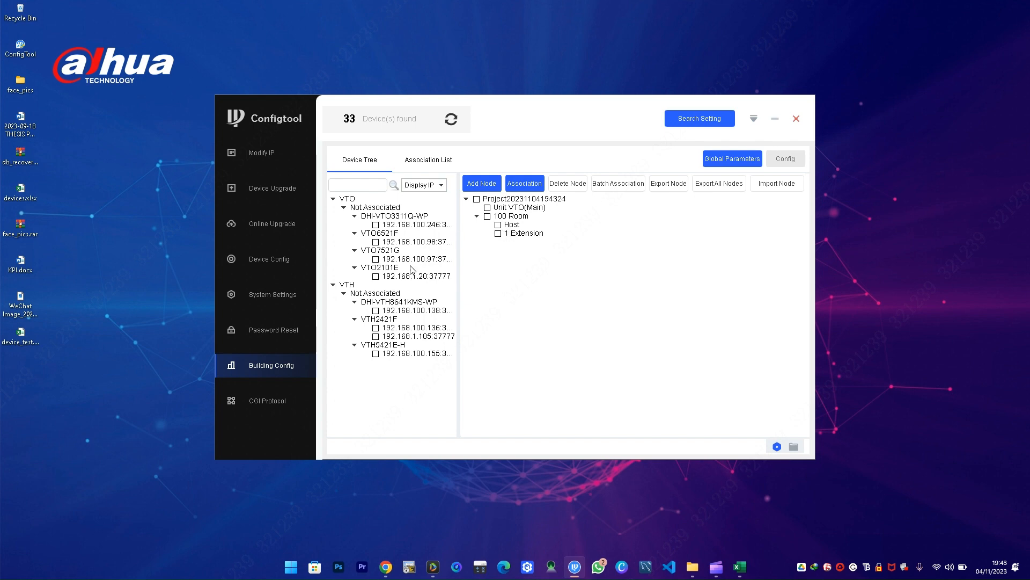
left_click(376, 242)
left_click(487, 208)
left_click(533, 189)
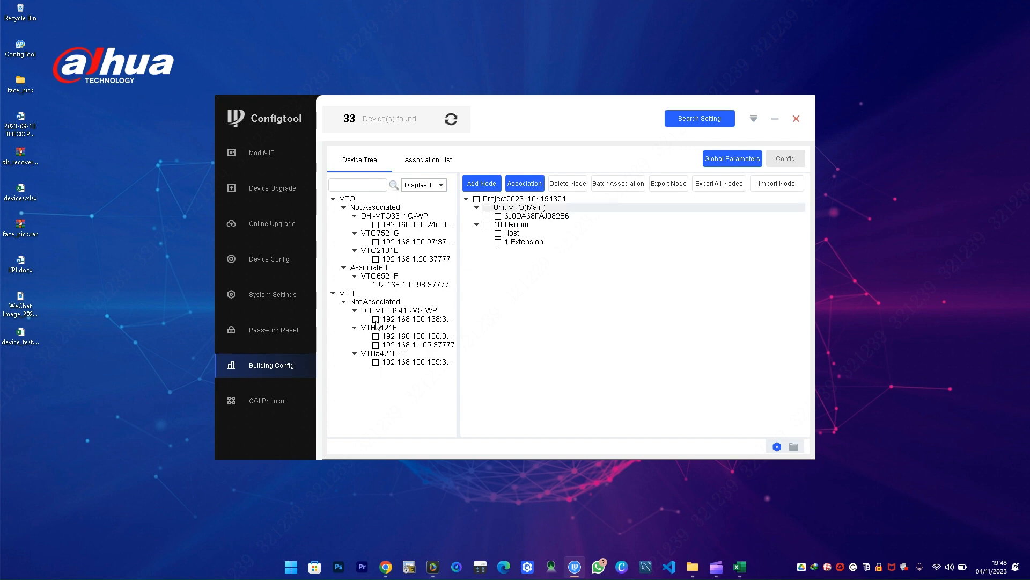
- Associate the DHI-VTH8641KMS-WP with room 100's host and show the Association List
left_click(498, 233)
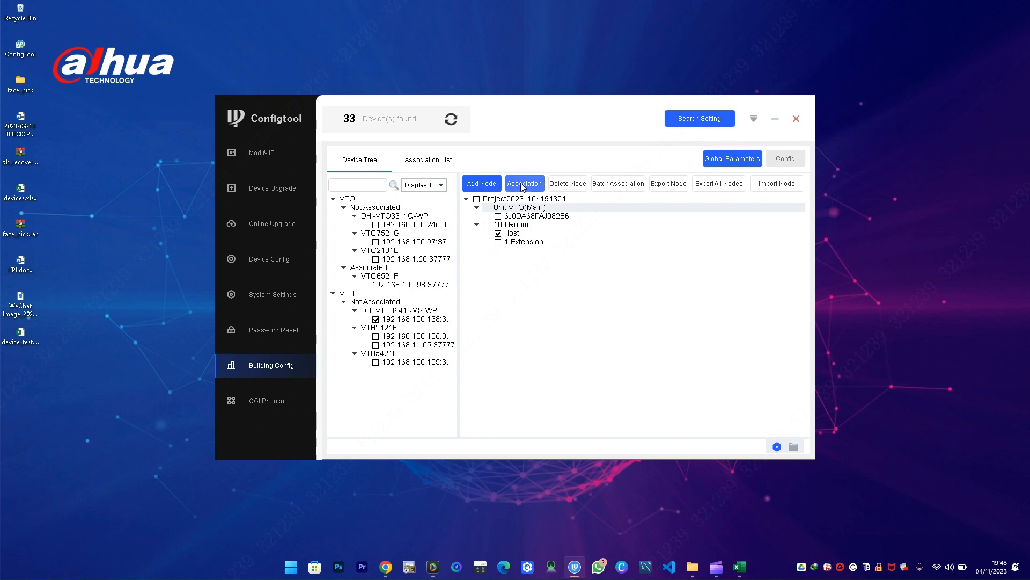
left_click(522, 185)
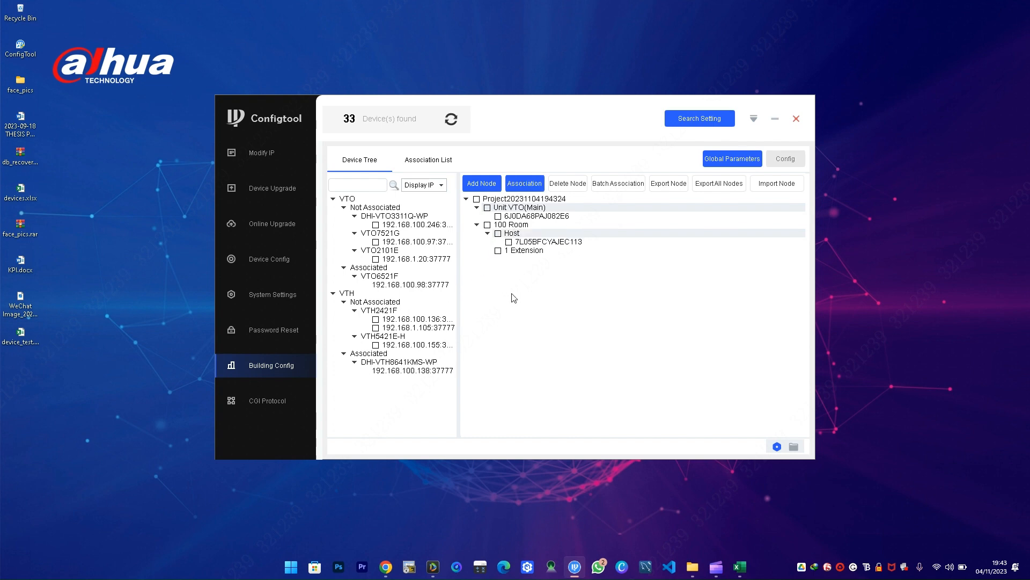
left_click(418, 160)
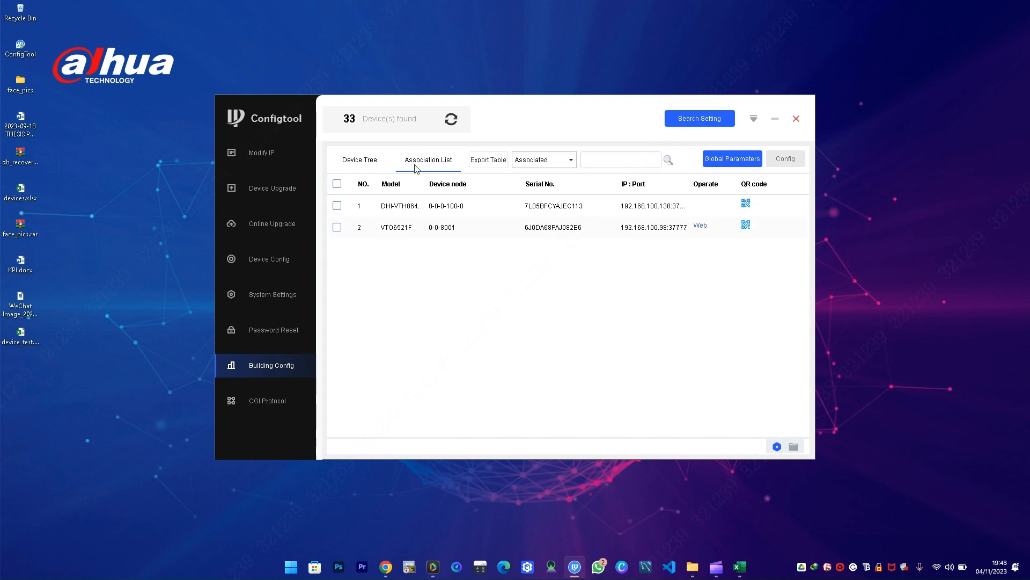
- Apply the configuration to both associated devices and begin exporting the association table
left_click(337, 183)
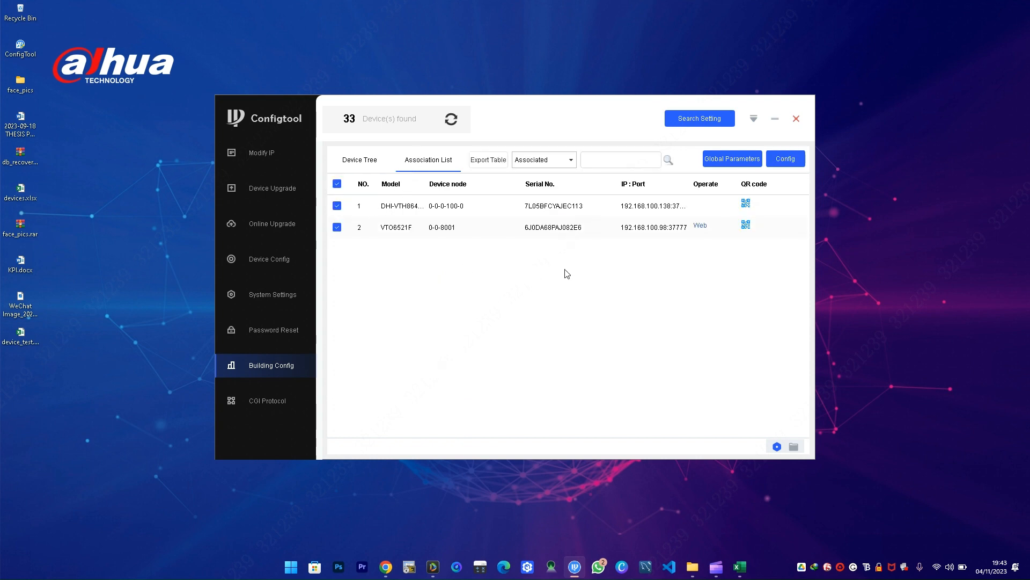
left_click(776, 163)
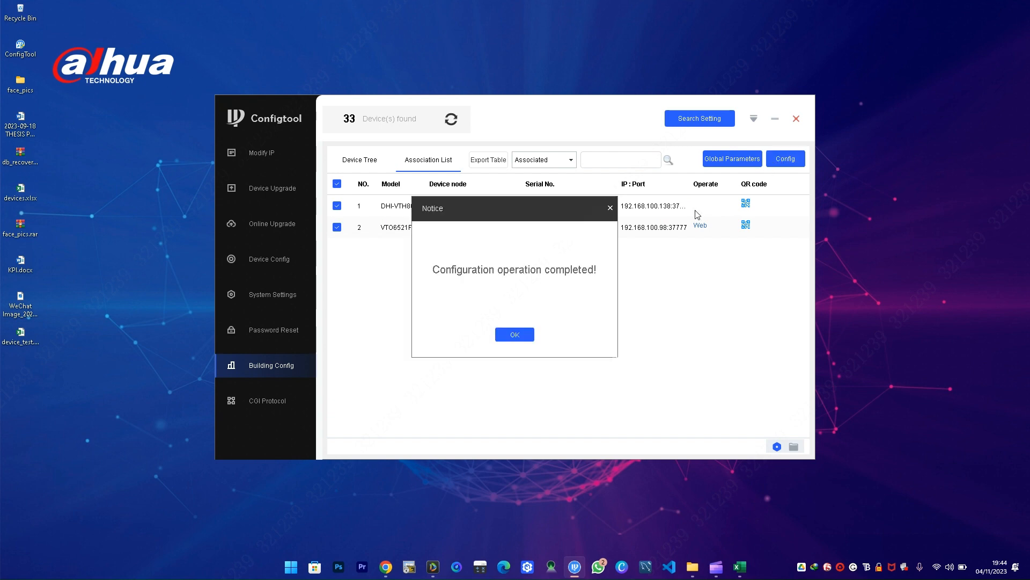
left_click(505, 335)
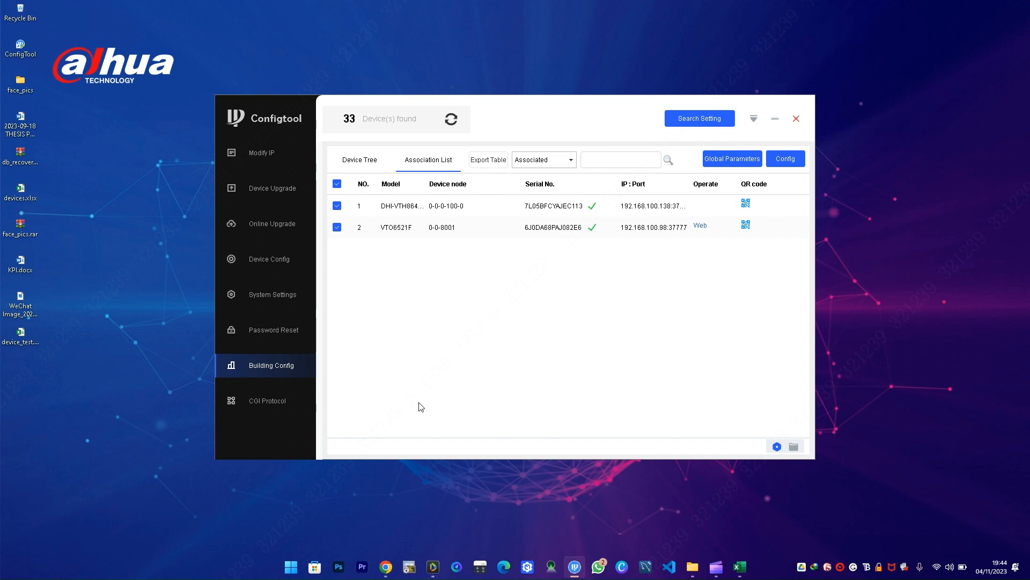
left_click(489, 163)
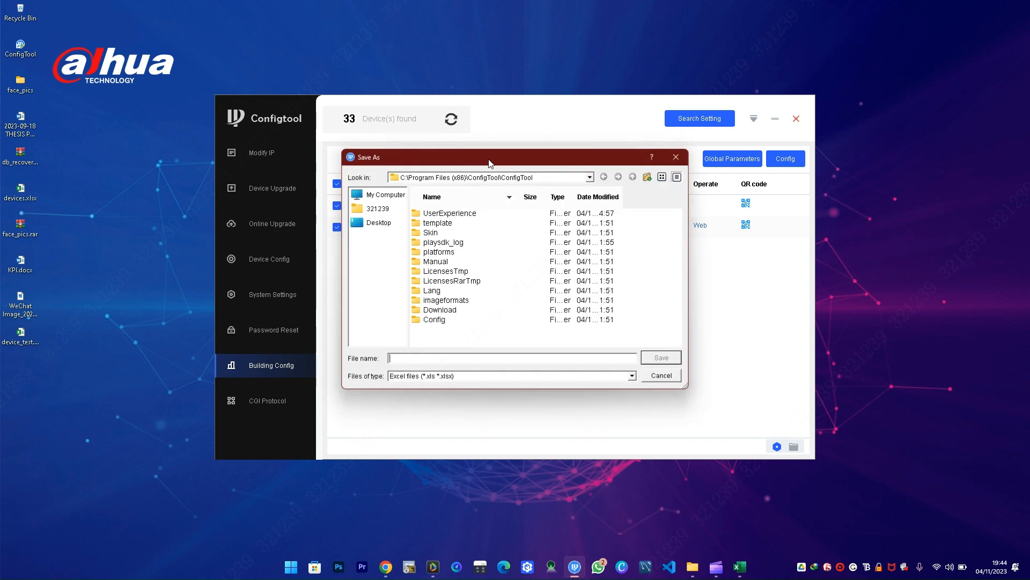
- Save the table to the Desktop as vdp-test-devices.xlsx, then switch to the DSS client
left_click(379, 224)
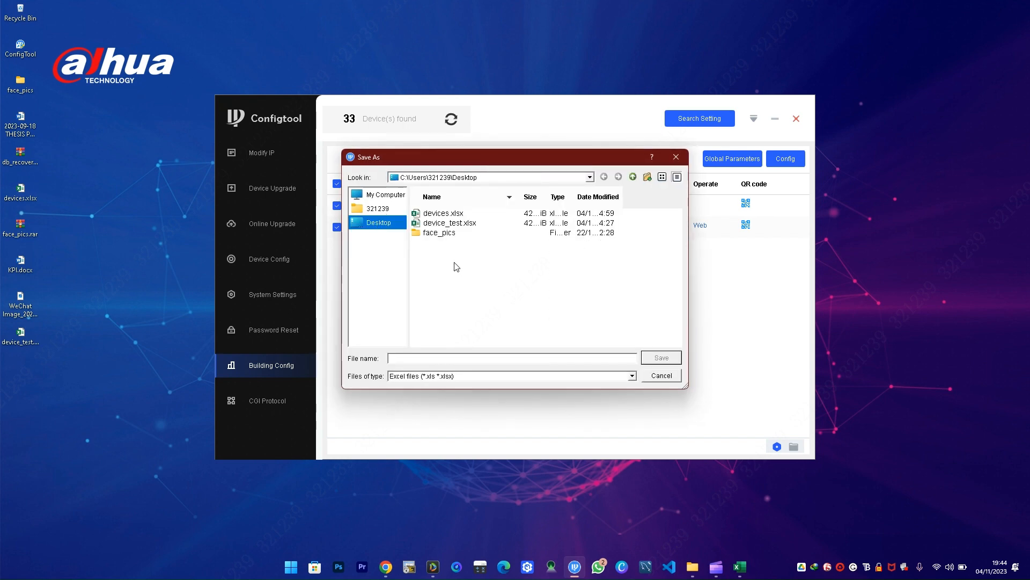
left_click(418, 356)
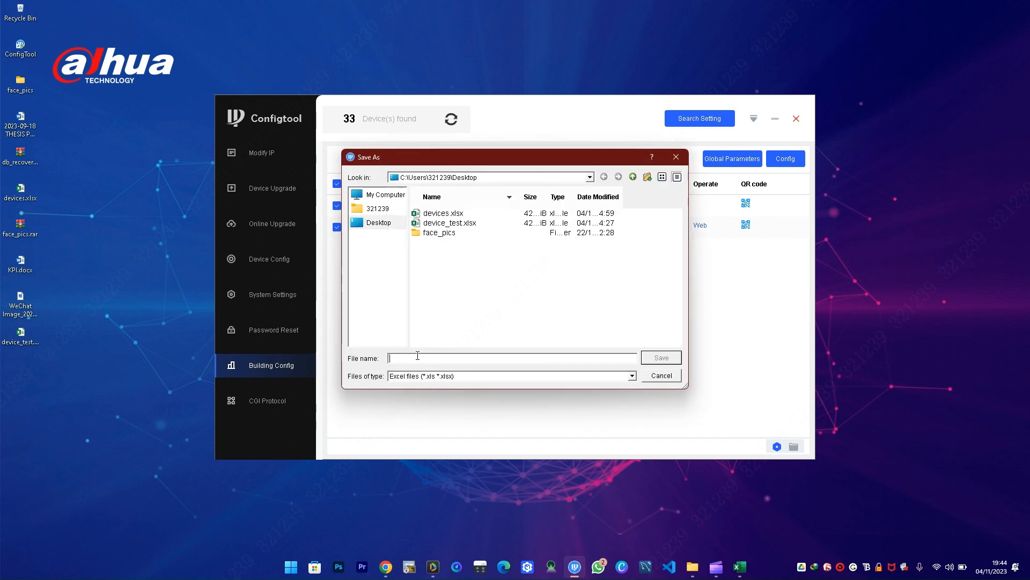
type("vdp")
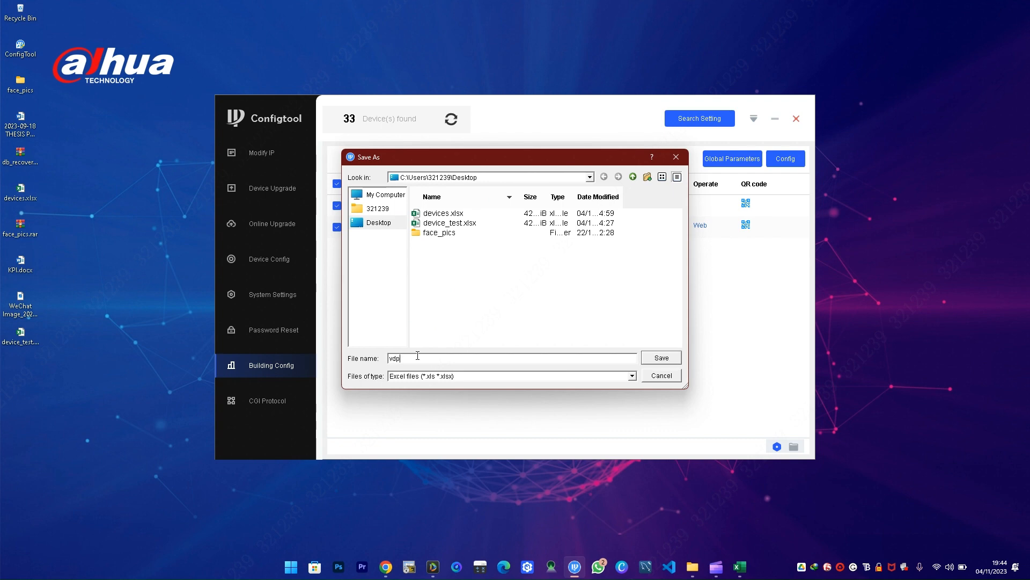
type("-test-devices")
left_click(651, 358)
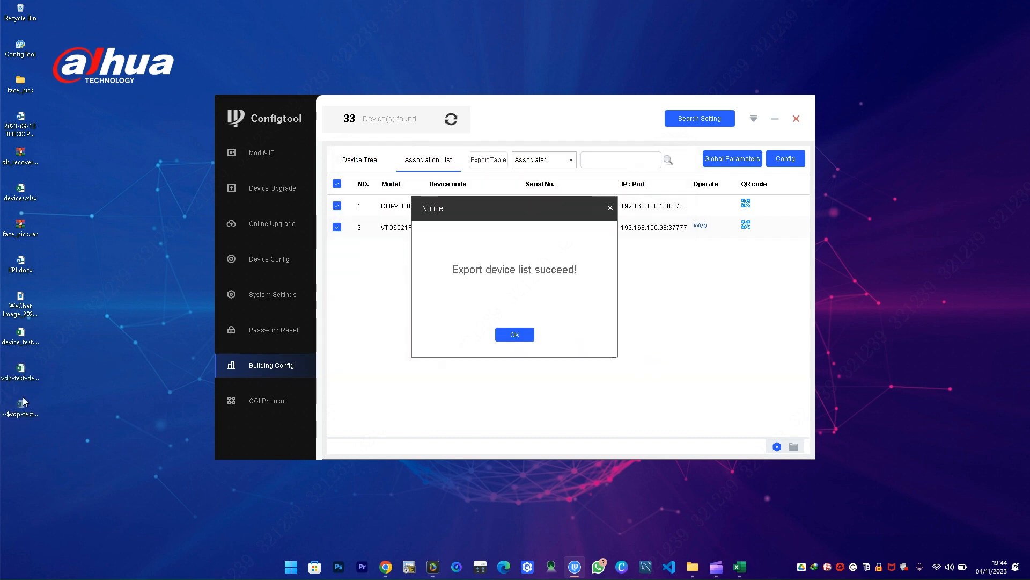
left_click(510, 334)
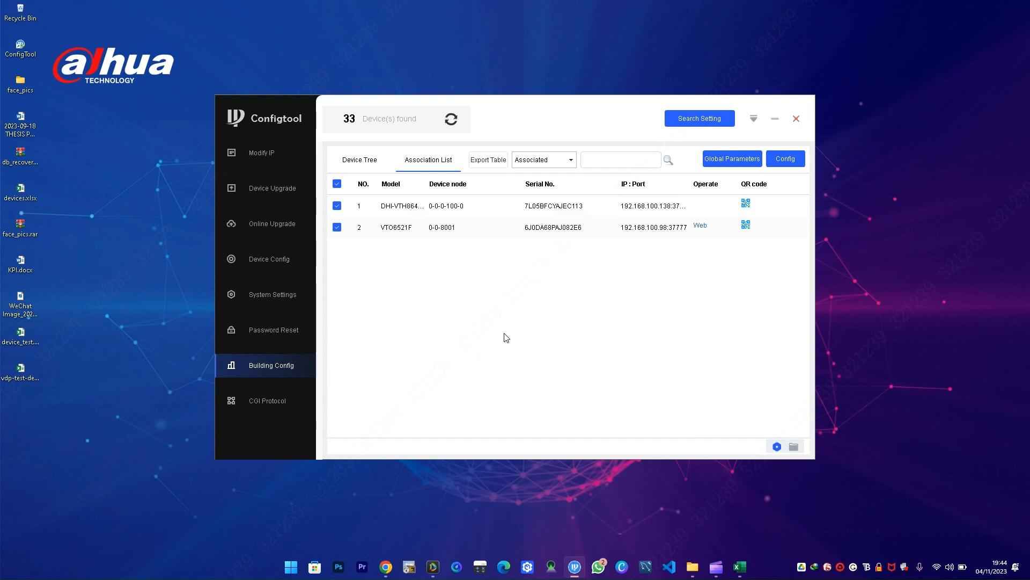
left_click(21, 376)
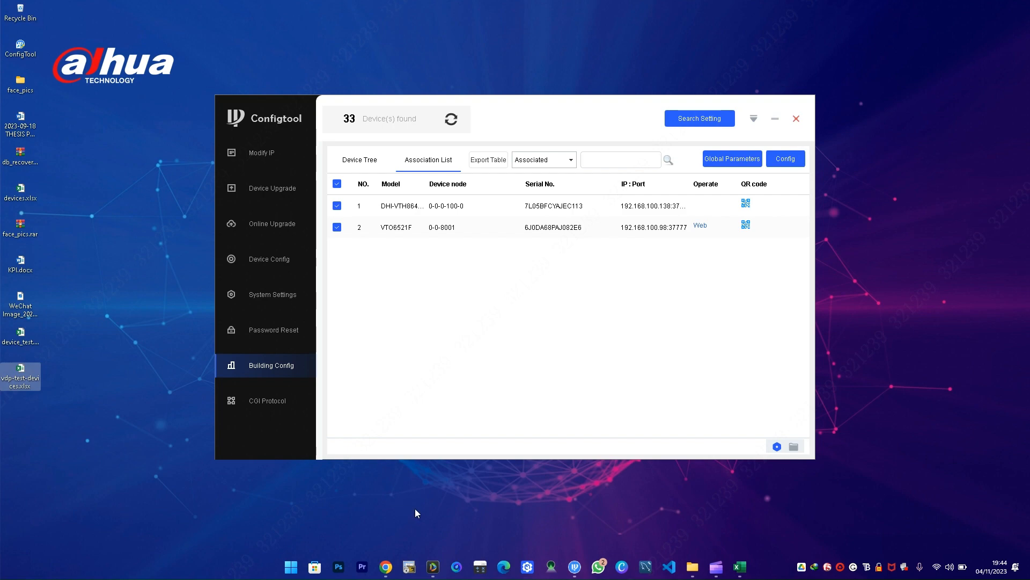
left_click(433, 566)
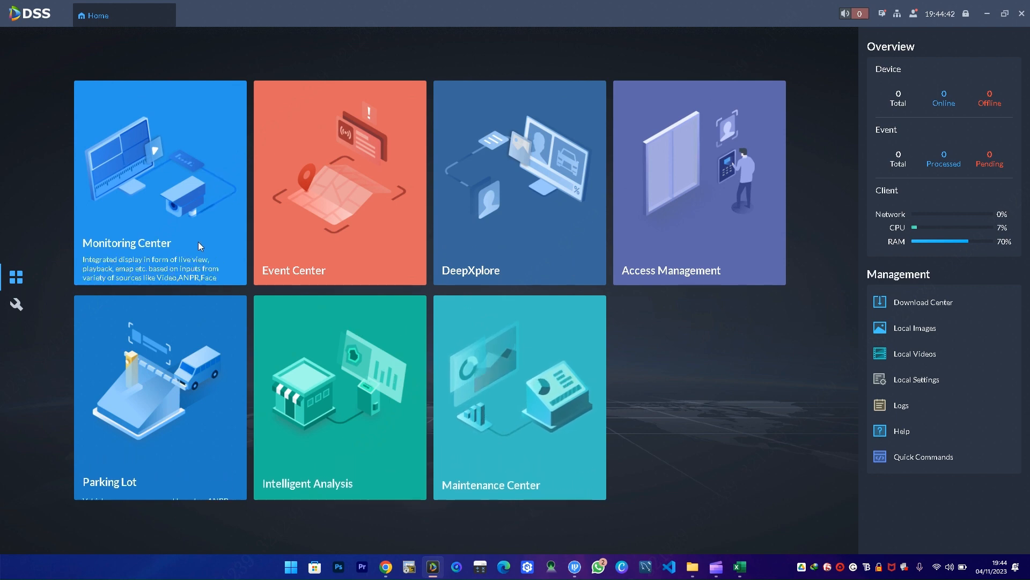
- Under Config > Device, add organization ZEPH VDP CONFIG beneath Current Site and select it
left_click(20, 311)
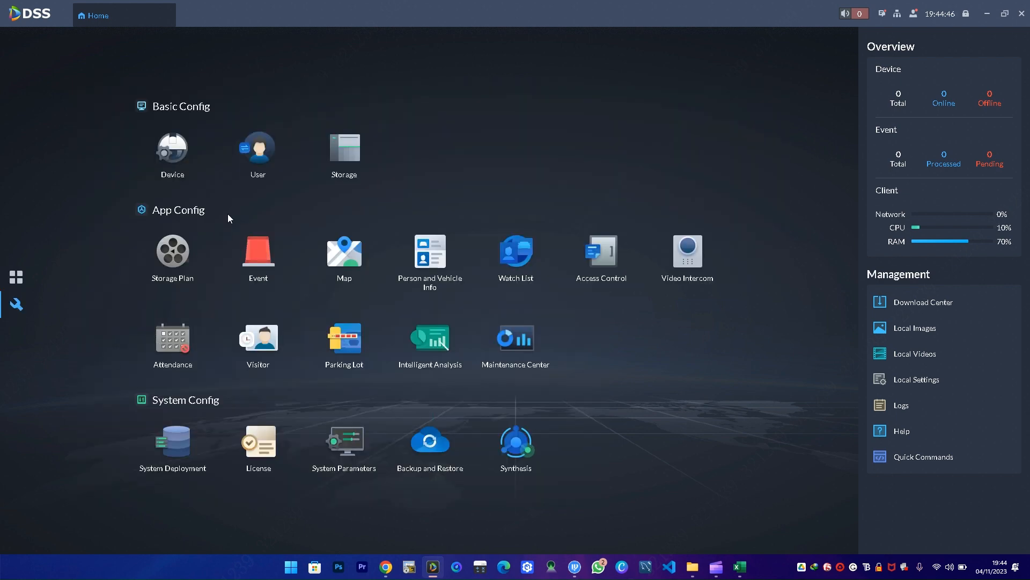
left_click(175, 165)
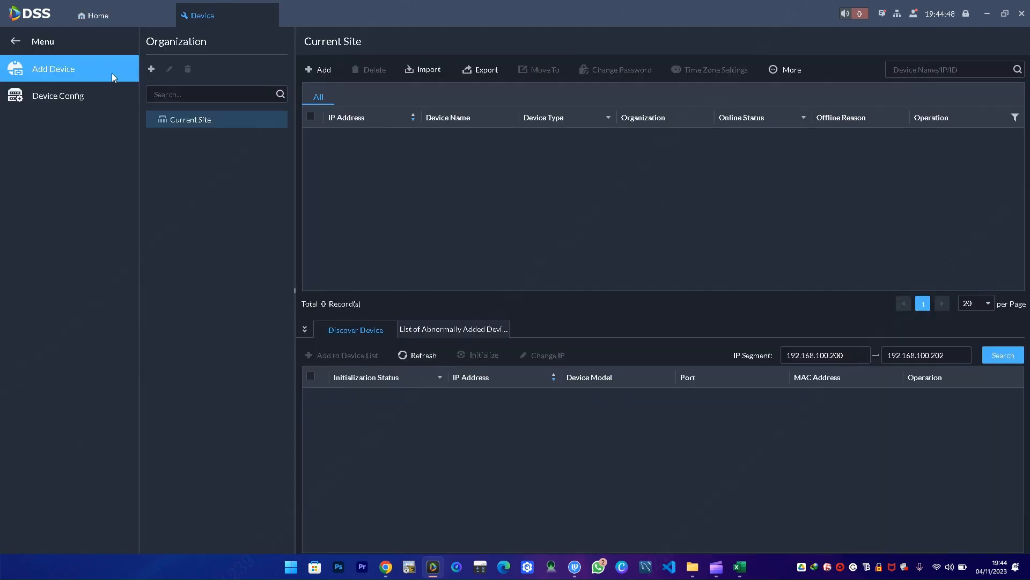
left_click(151, 69)
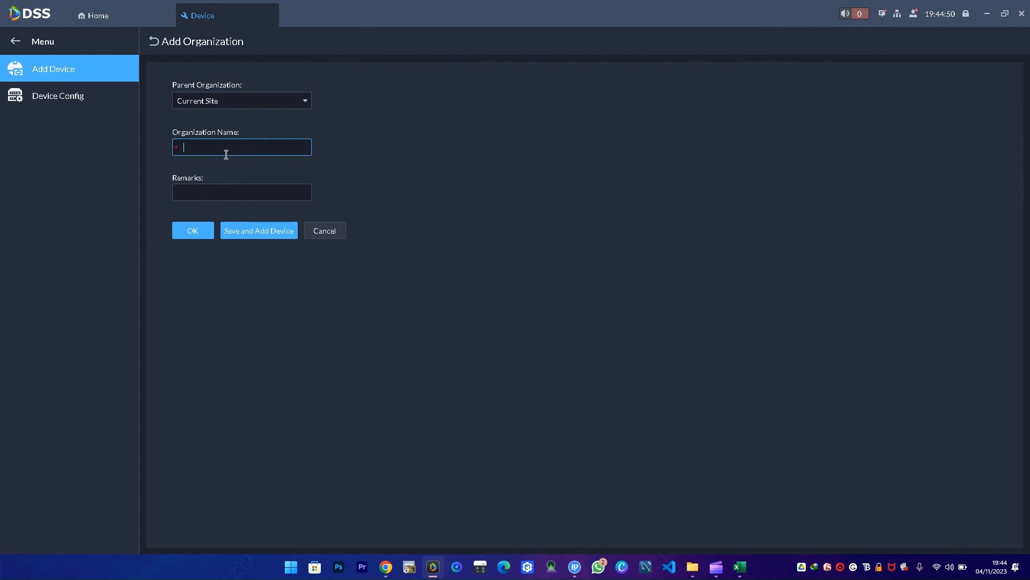
key("Caps_Lock")
type("ZE")
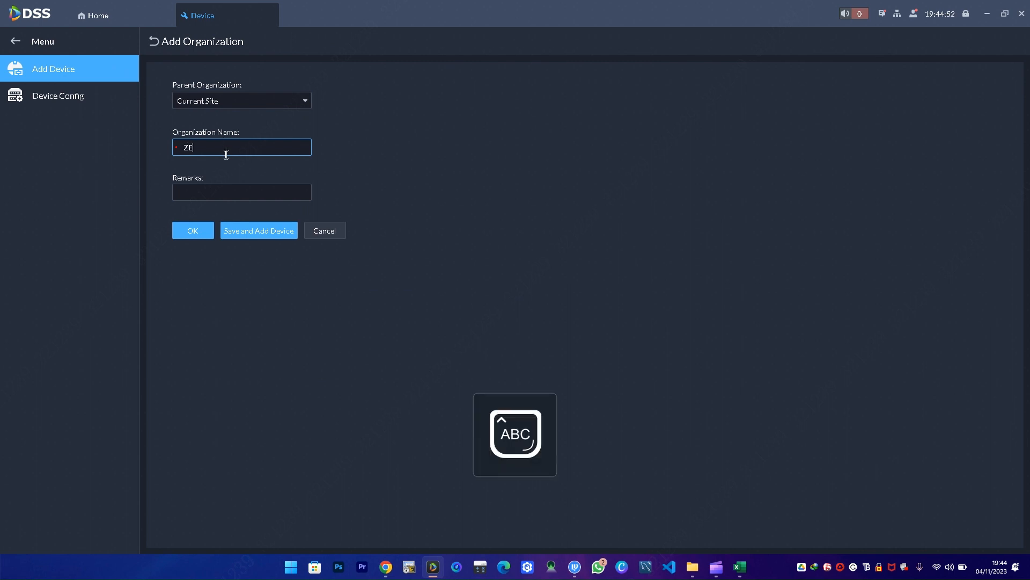
type("PH VDP CONFIG")
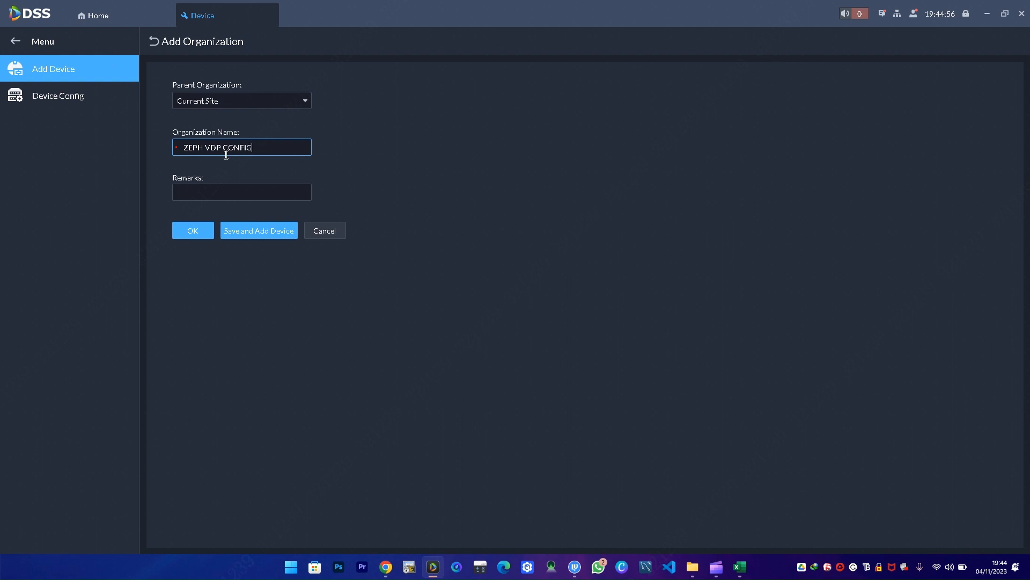
left_click(202, 232)
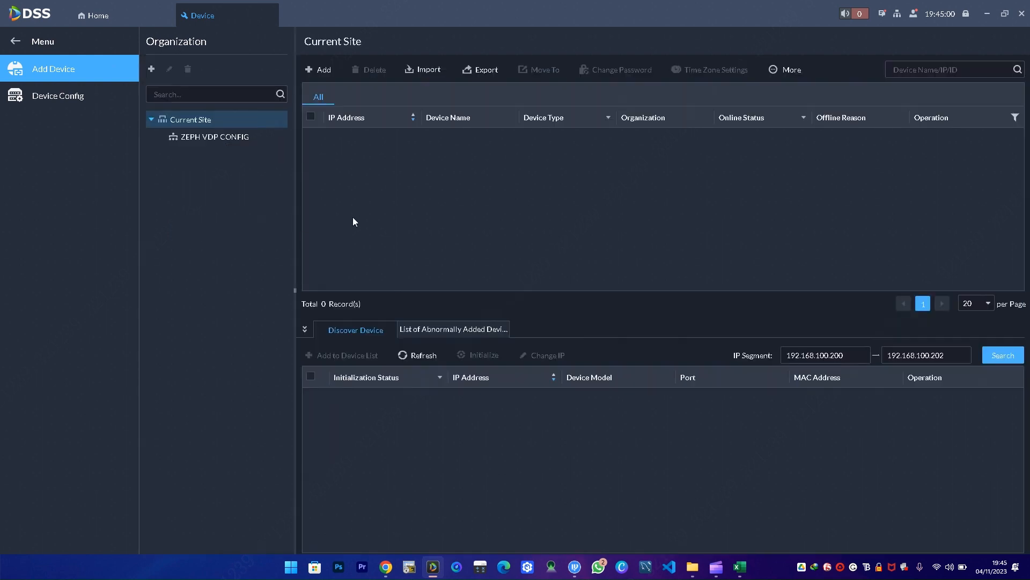
left_click(211, 139)
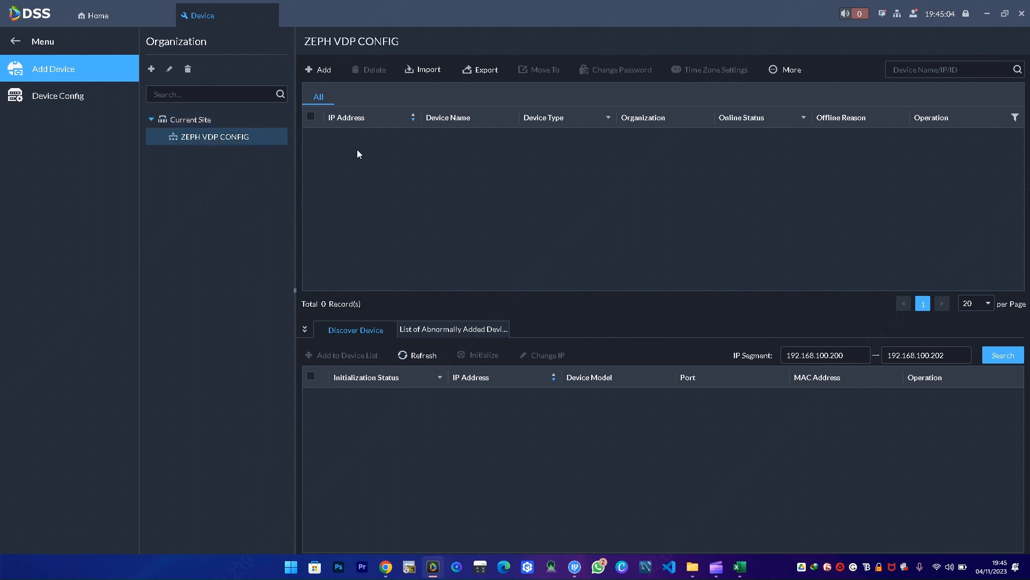
- Import vdp-test-devices.xlsx from the Desktop, getting 2 successes and 0 failures
left_click(429, 70)
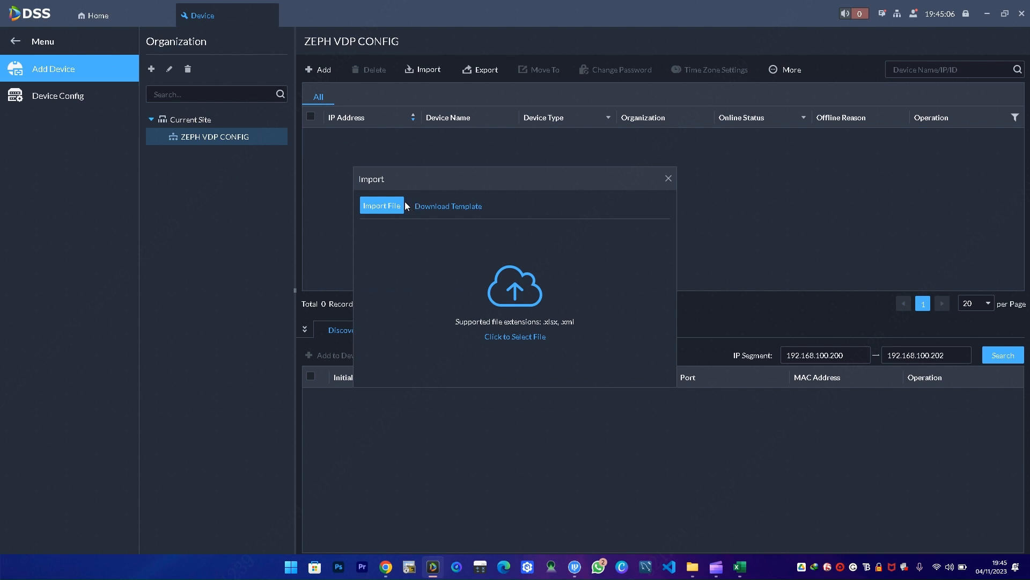
left_click(390, 208)
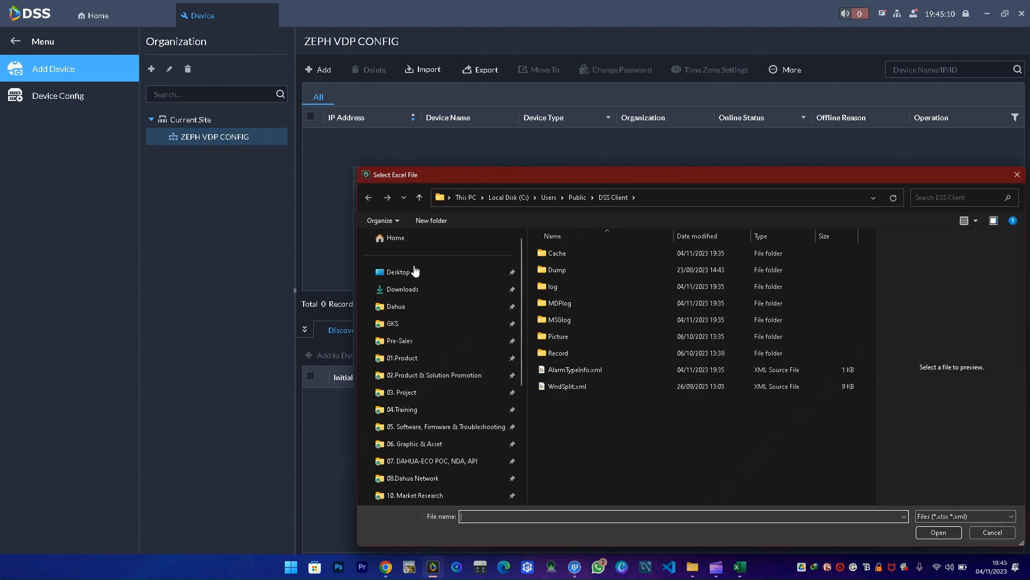
left_click(413, 271)
left_click(571, 304)
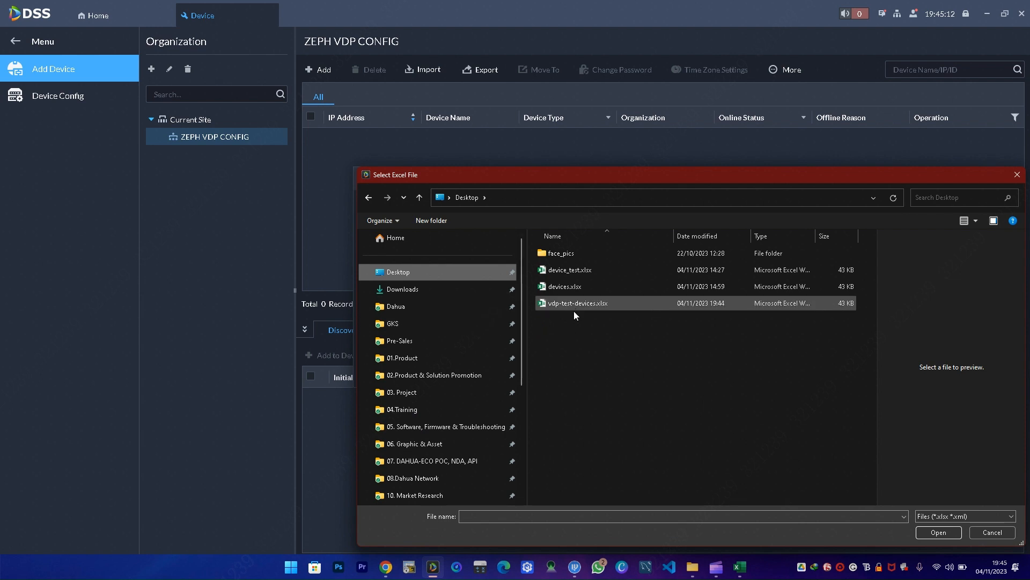
left_click(939, 533)
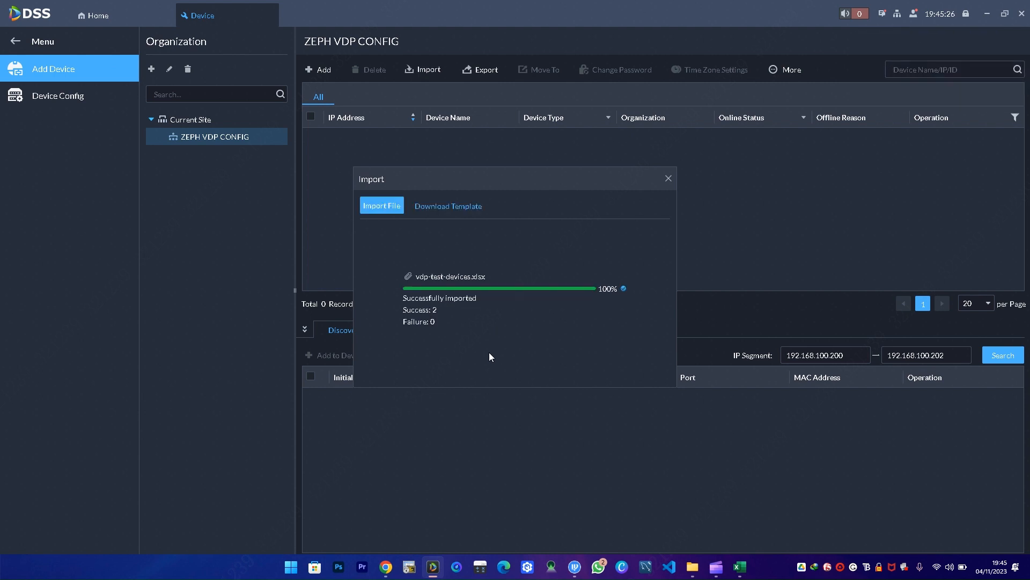
left_click(668, 178)
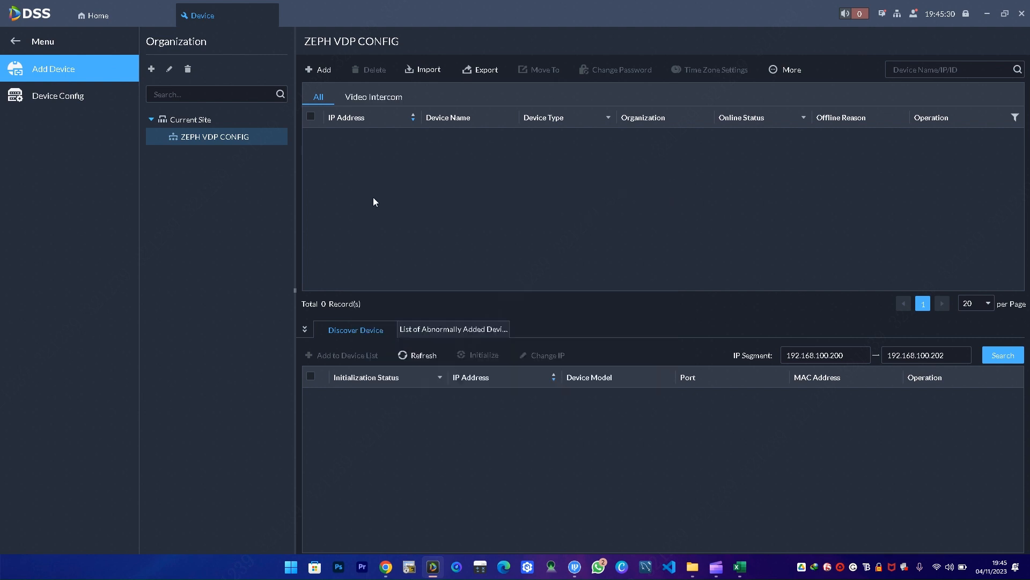
- List Current Site devices and try reassigning VTH1 to the ZEPH VDP CONFIG organization
left_click(209, 121)
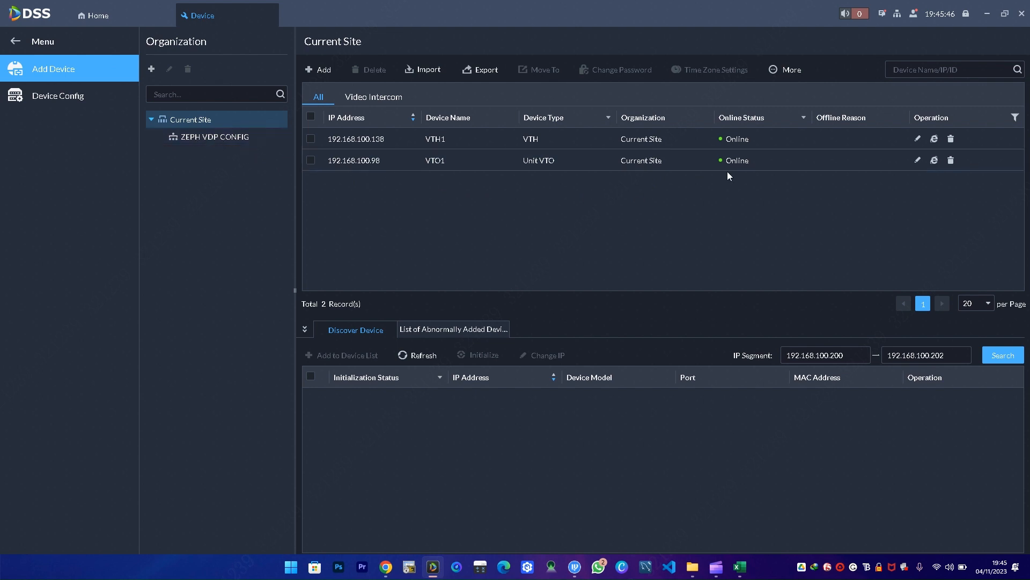
left_click(918, 139)
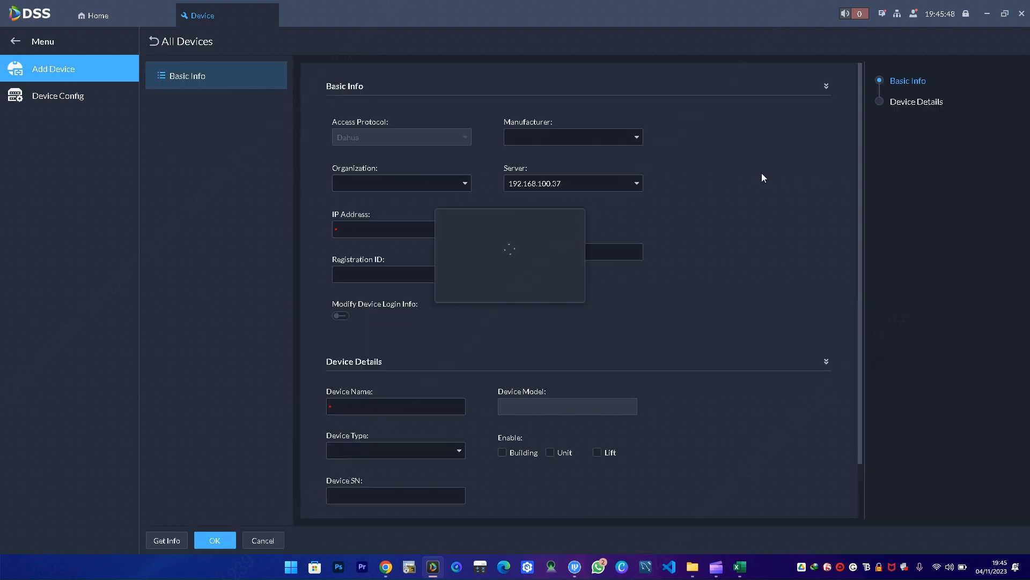
left_click(411, 183)
left_click(373, 246)
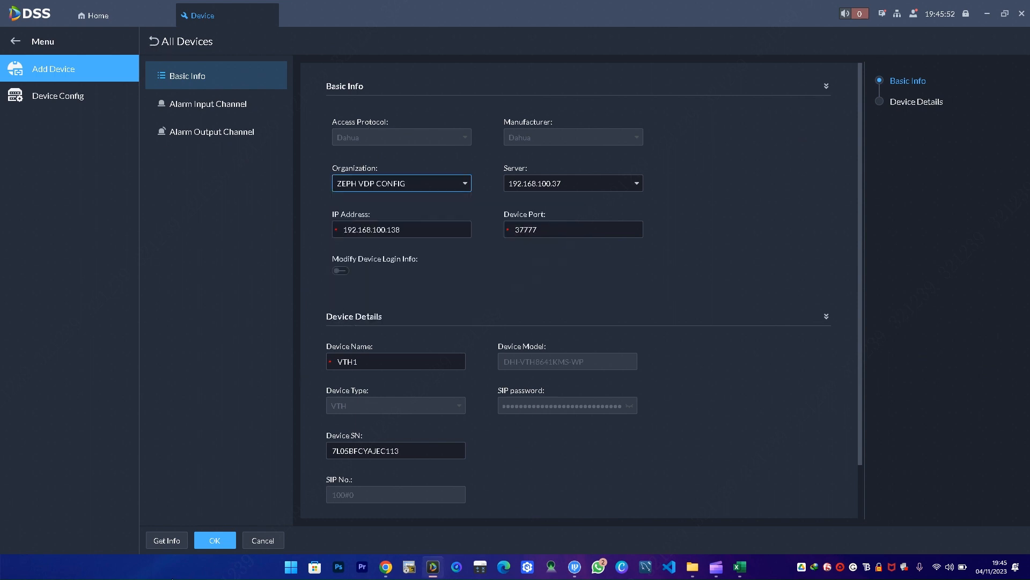
left_click(212, 540)
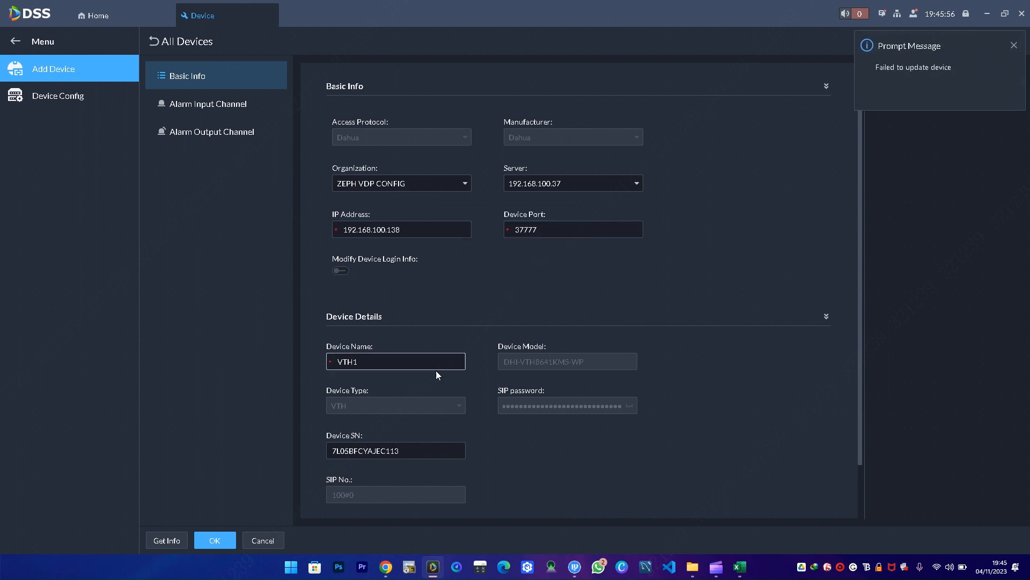
left_click(217, 537)
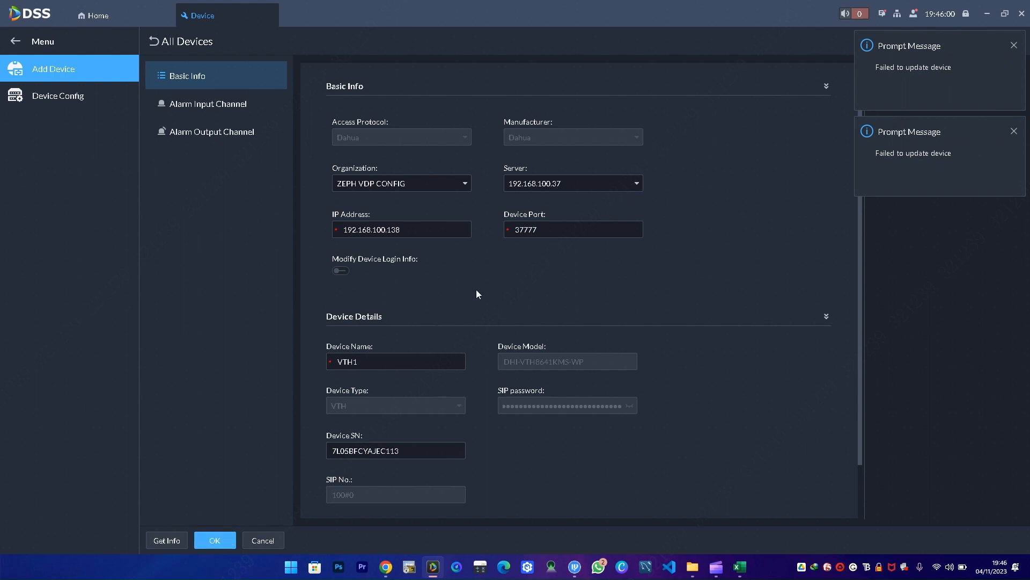
- Dismiss both failed-update messages and discard the VTH1 edit
left_click(1014, 45)
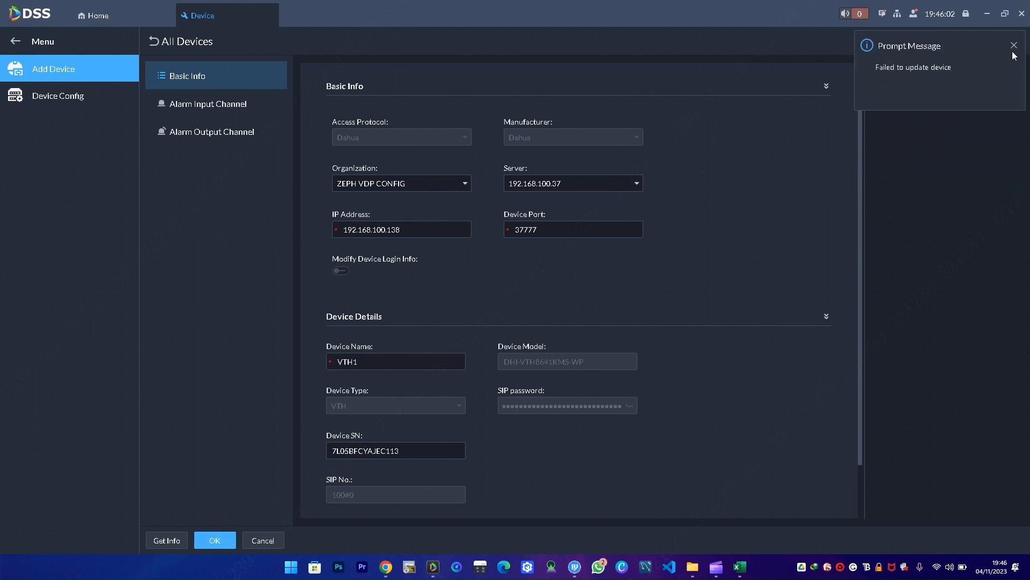
left_click(1014, 45)
left_click(164, 45)
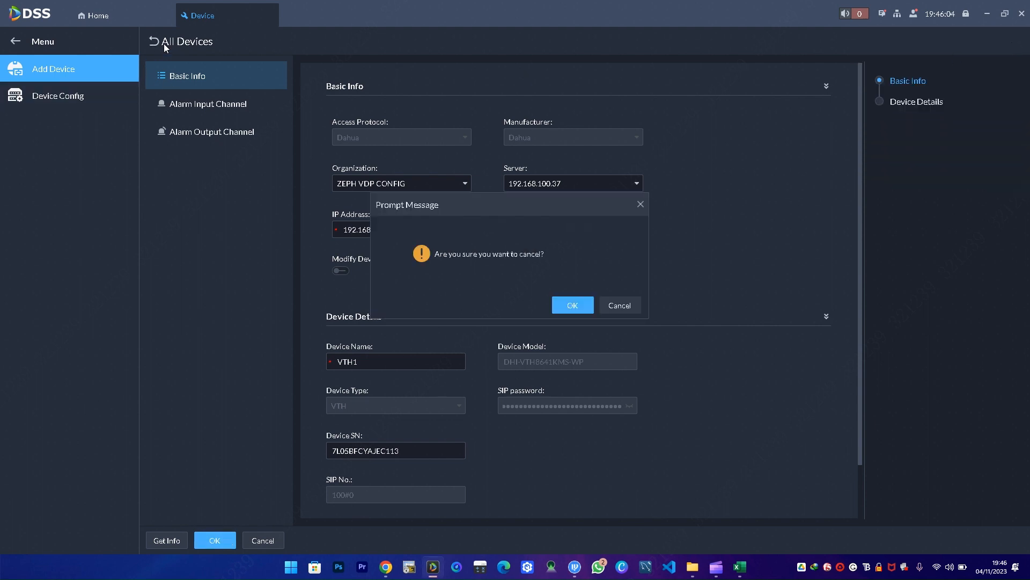
left_click(573, 305)
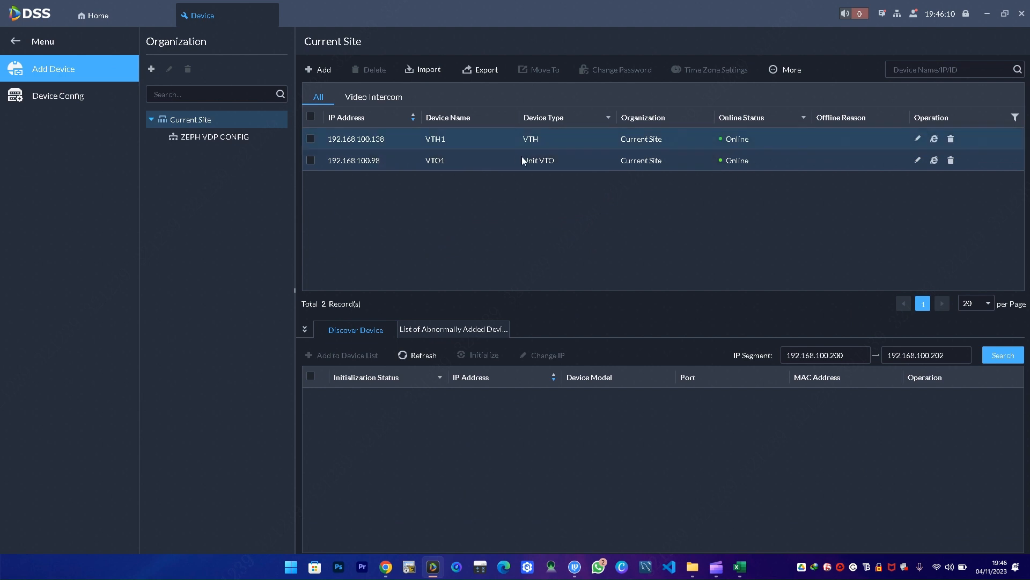
- Move VTH1 and VTO1 together into ZEPH VDP CONFIG and view that organization's devices
left_click(311, 117)
left_click(786, 70)
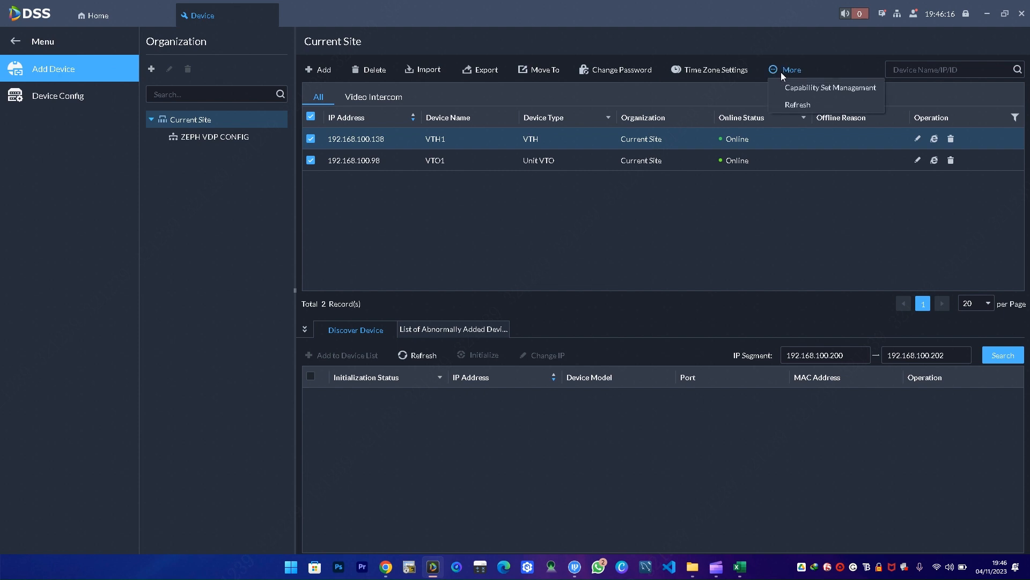
left_click(533, 70)
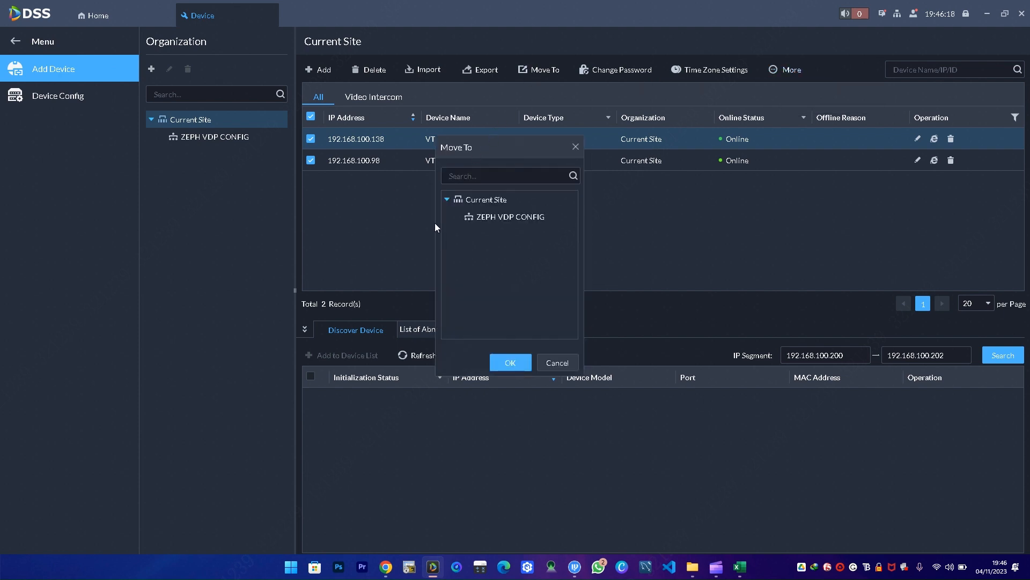
left_click(469, 216)
left_click(503, 361)
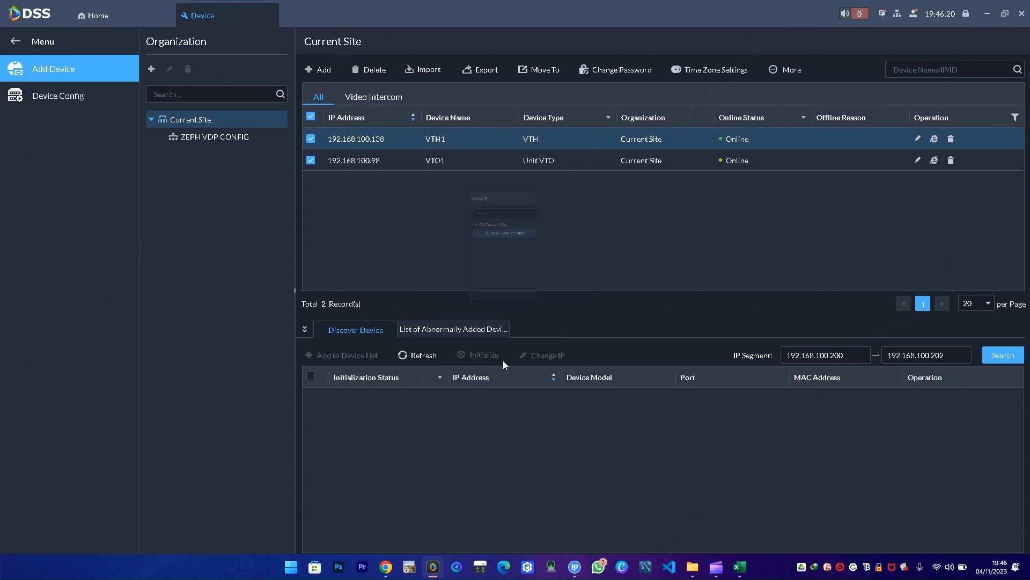
left_click(241, 136)
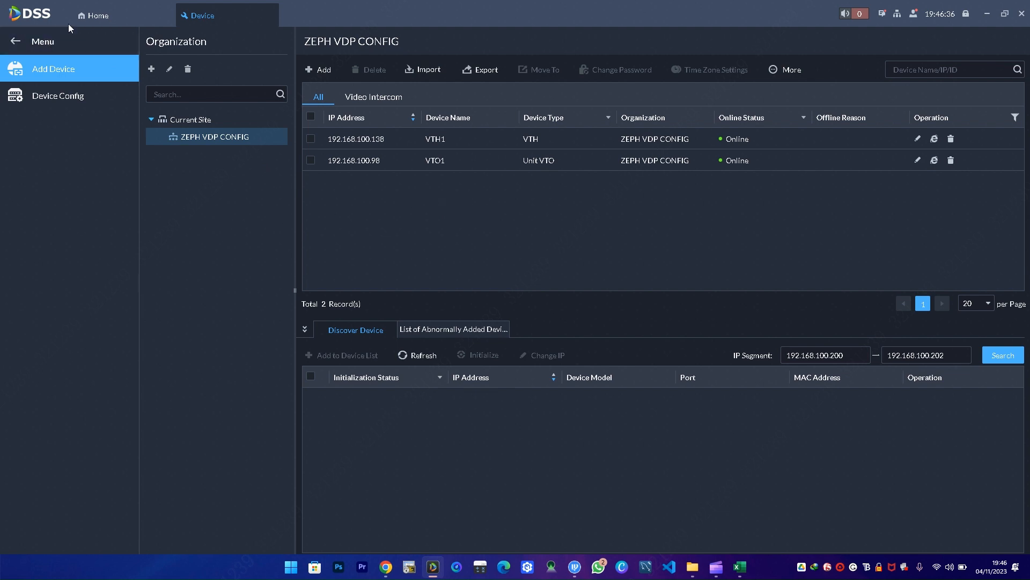
- Open Video Intercom from Home and refresh Call Group Config so only Unit VTO Group1 (8001) remains
left_click(98, 15)
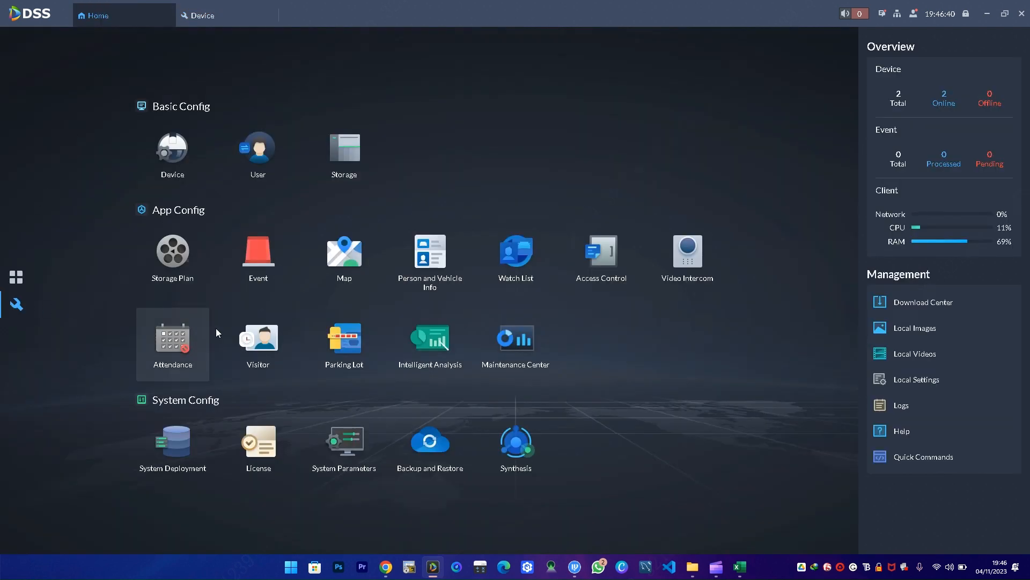
left_click(687, 252)
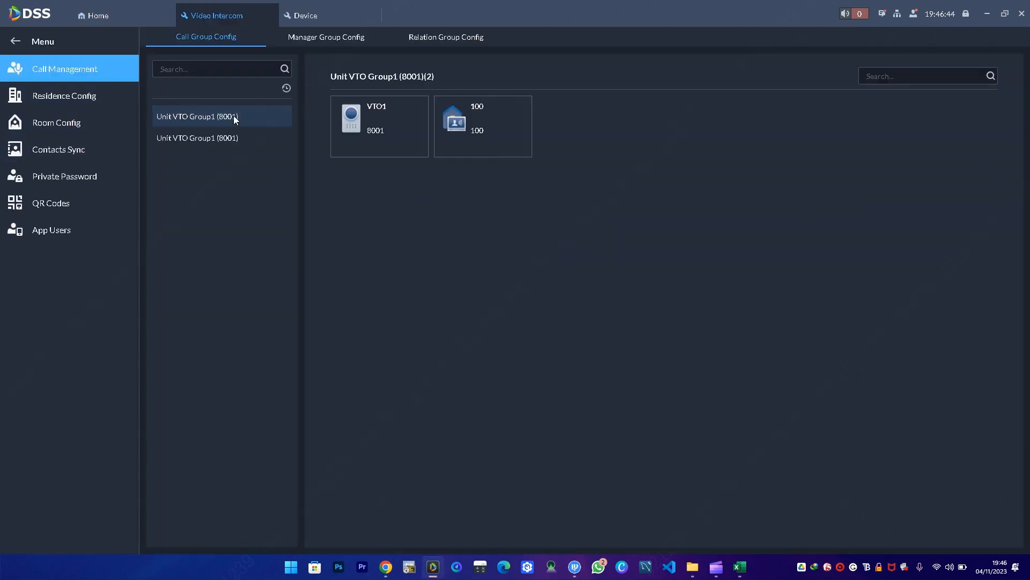
left_click(287, 88)
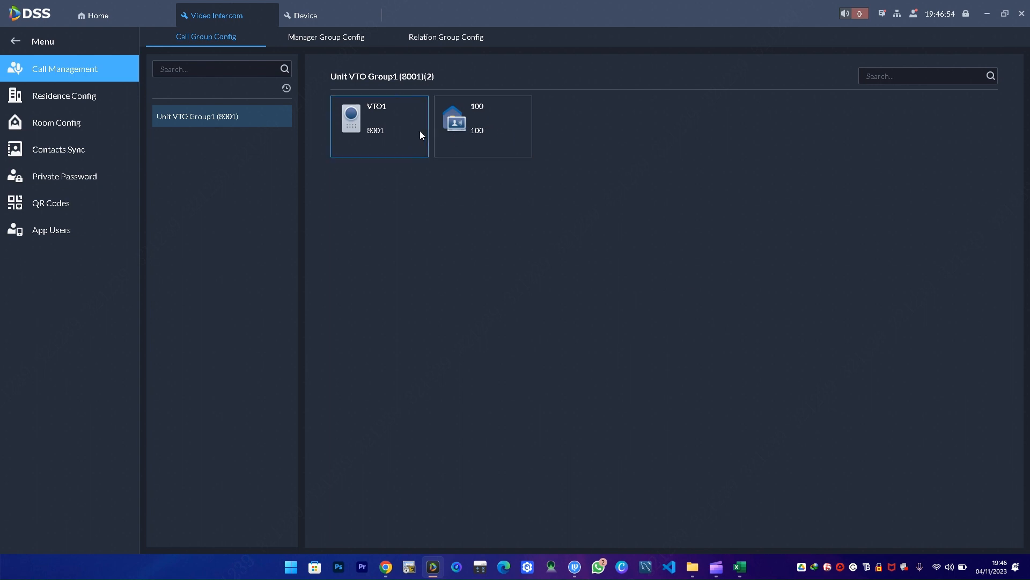
- Add a new manager group named A1 with the system user ticked under Control Permissions
left_click(321, 39)
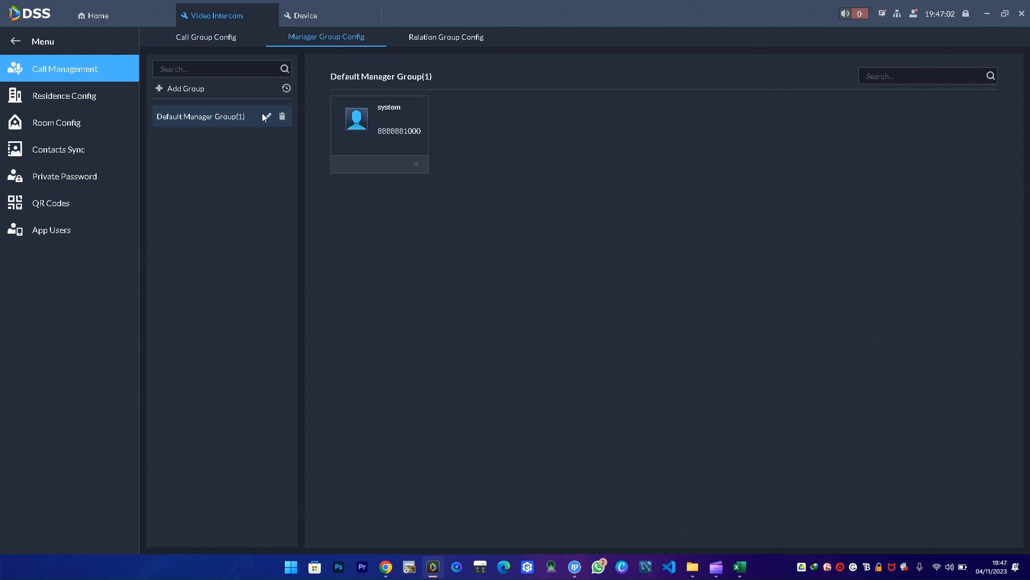
left_click(166, 89)
left_click(382, 258)
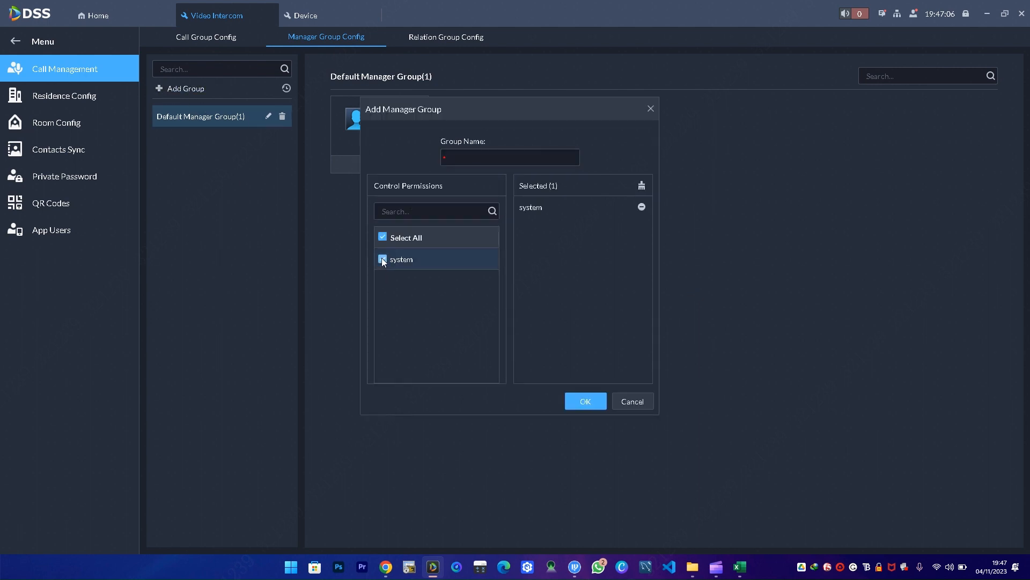
left_click(477, 161)
type("A")
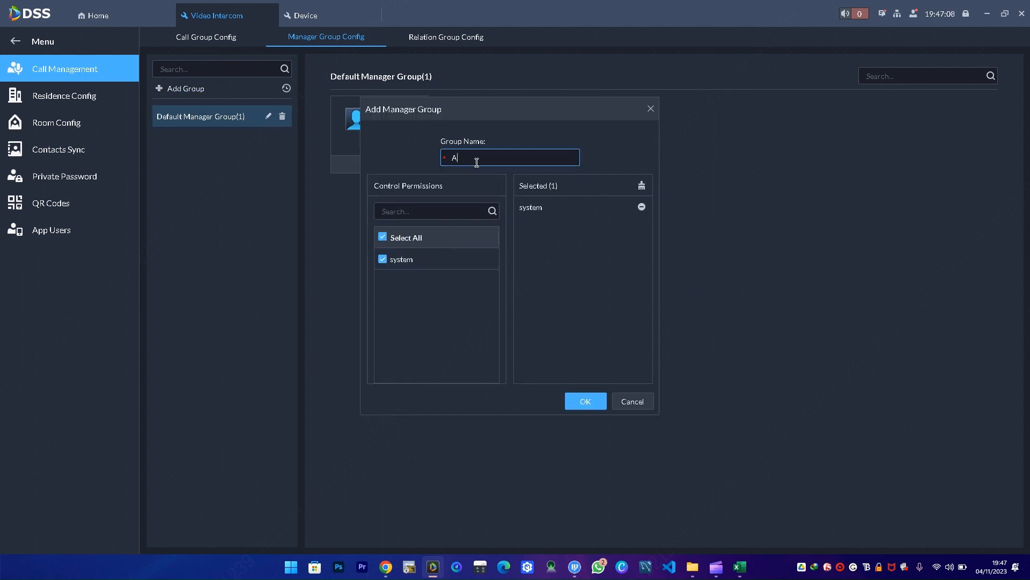
type("l")
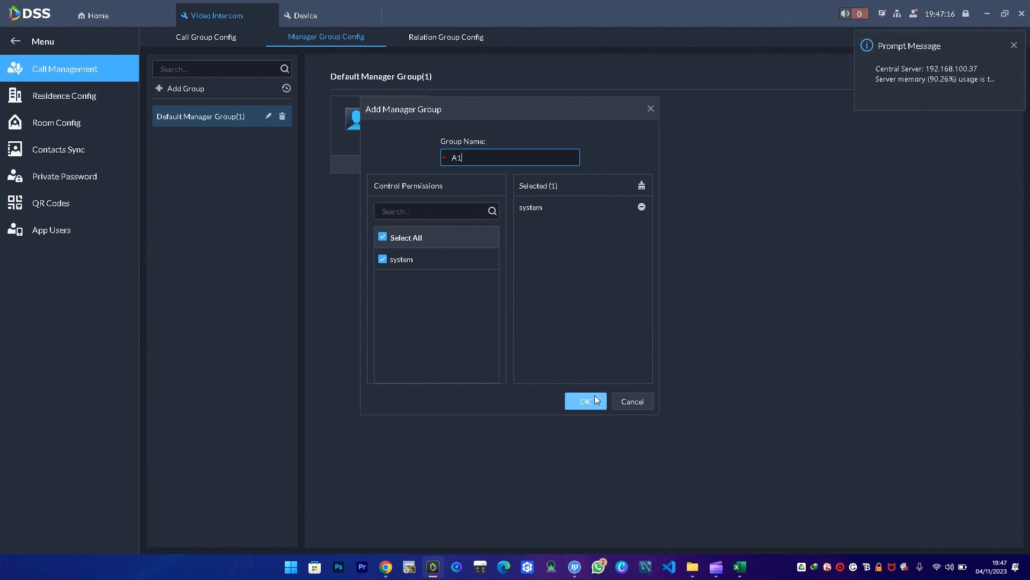
key("alt+Tab")
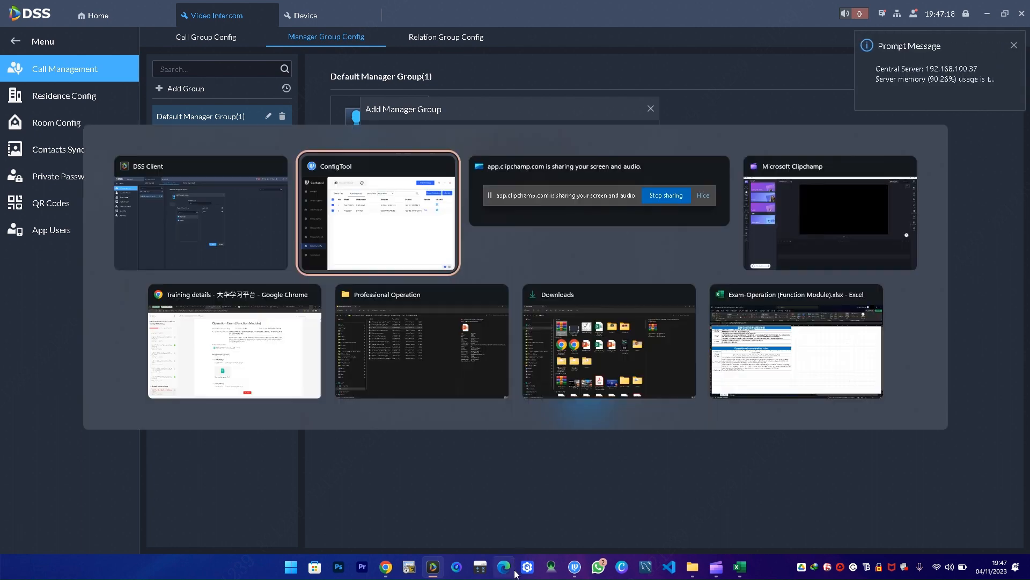
left_click(632, 221)
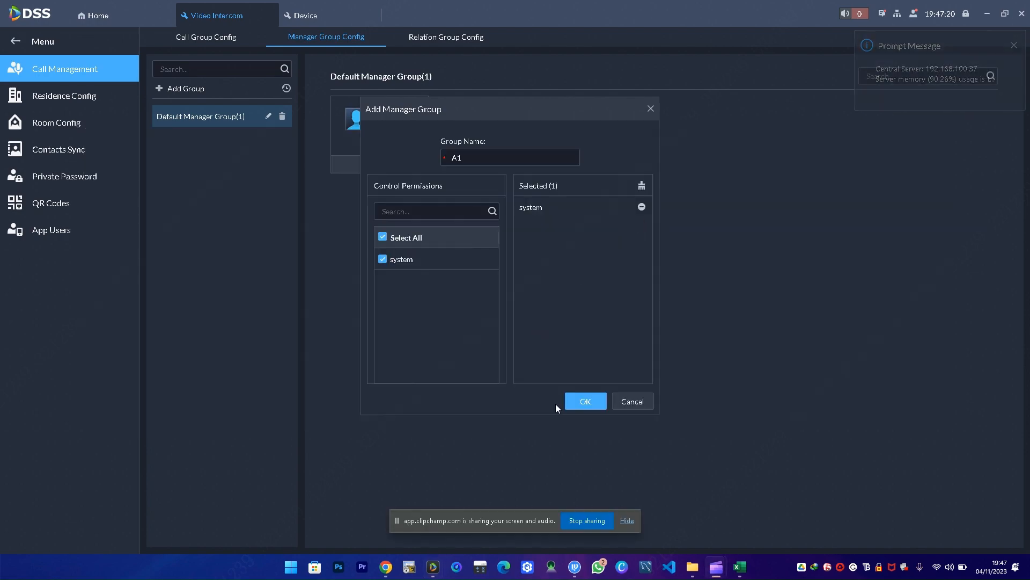
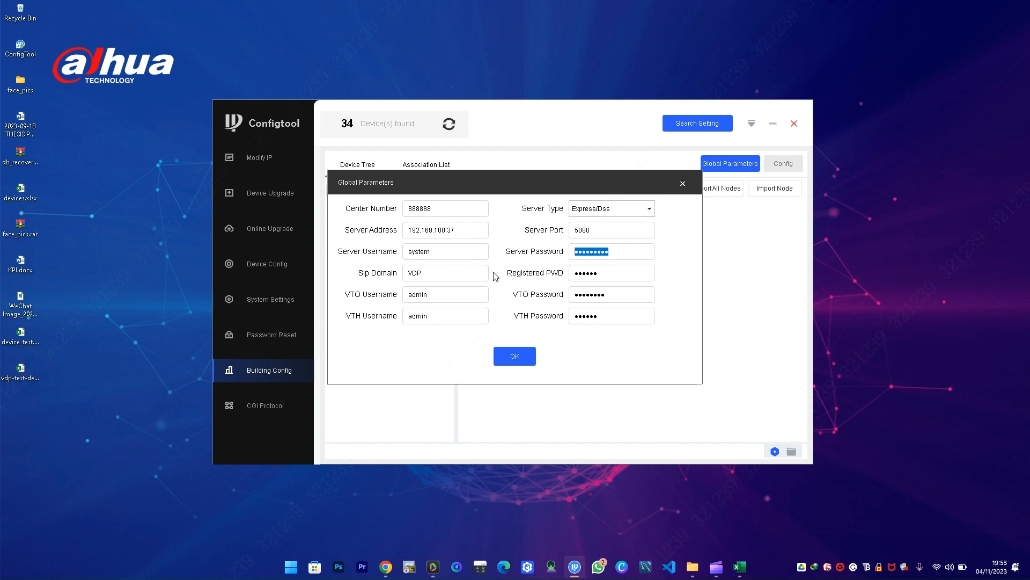
- Re-enter the server, VTO and VTH passwords in Global Parameters and save them
left_click(605, 275)
left_click_drag(626, 254, 562, 252)
type("a")
left_click_drag(632, 293, 563, 295)
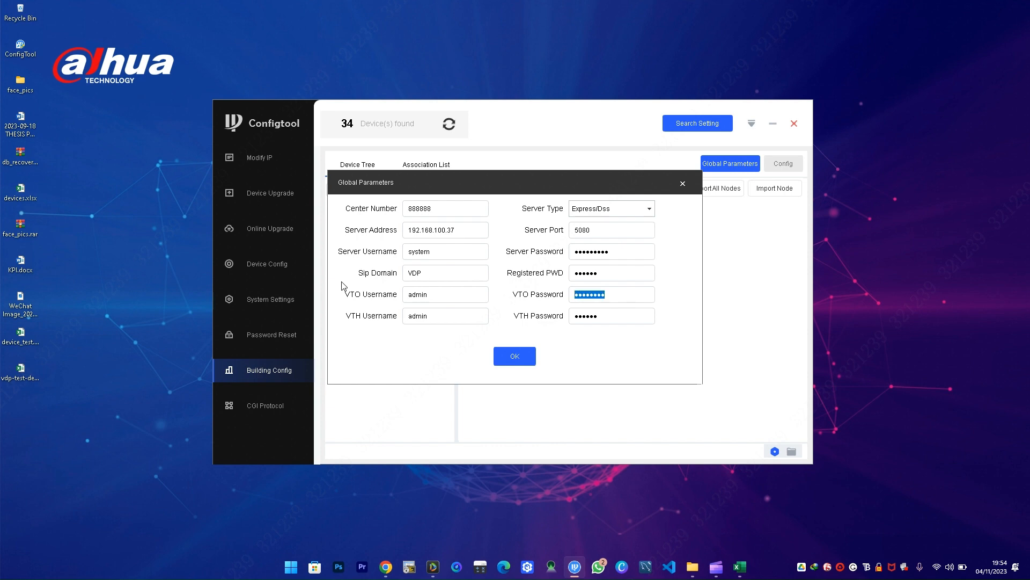
type("a")
left_click(595, 309)
left_click_drag(612, 317, 480, 299)
key("BackSpace")
left_click(512, 355)
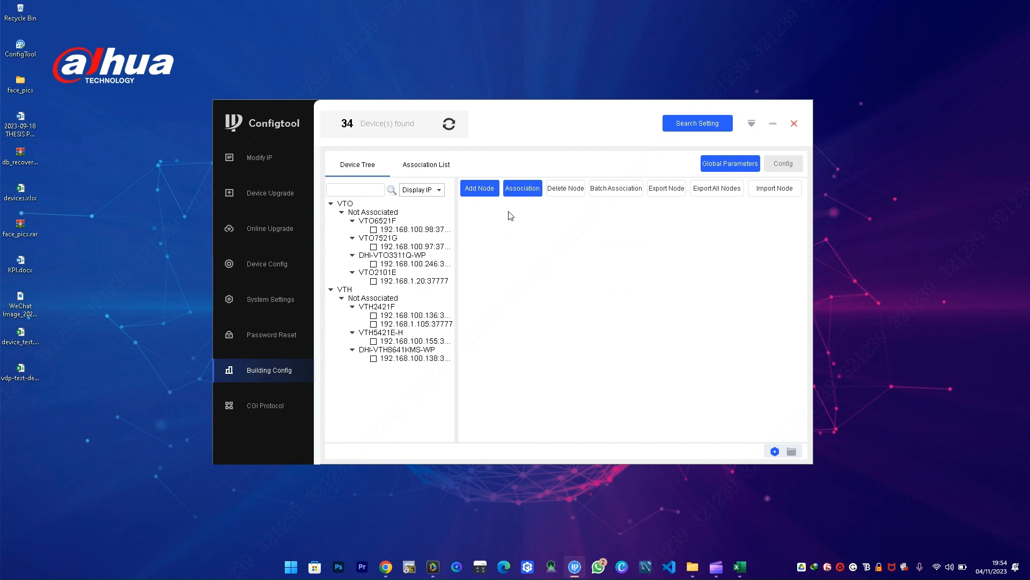
- Add a Unit VTO(Main) node with one room starting at room 101
left_click(488, 192)
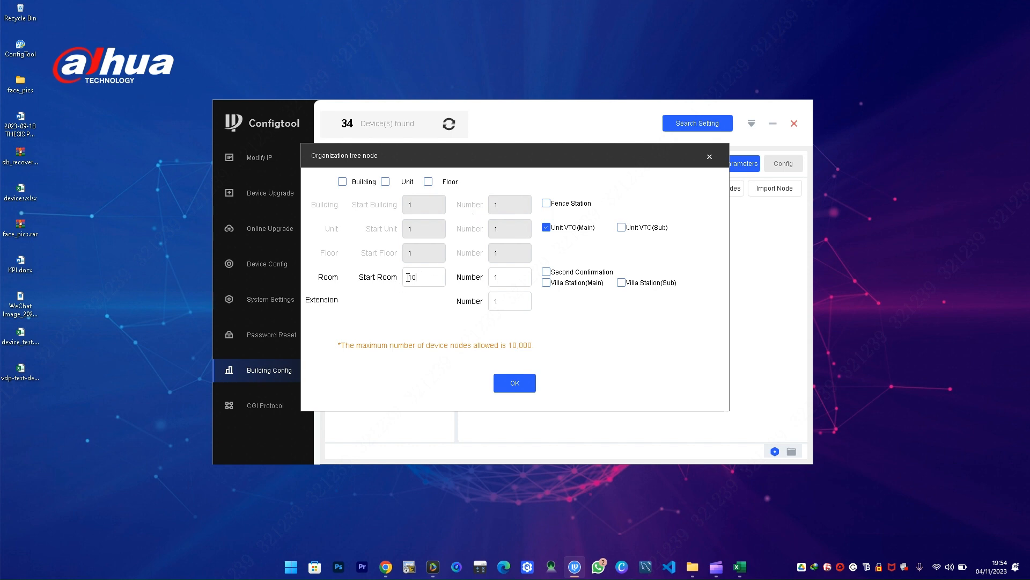
type("1")
left_click(508, 281)
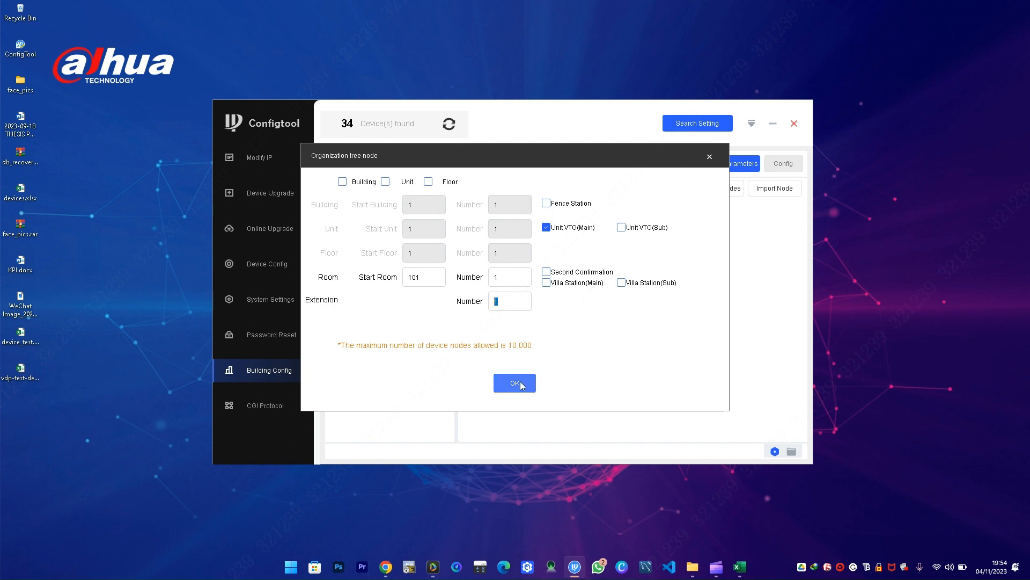
left_click(519, 384)
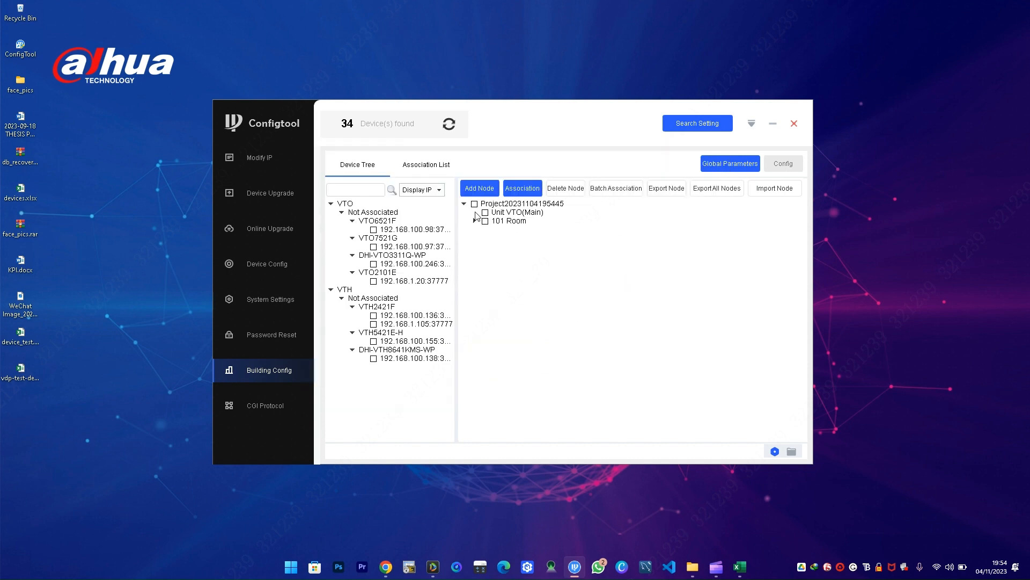
- Associate the VTO6521F door station with Unit VTO(Main)
left_click(474, 221)
left_click(373, 230)
left_click(486, 213)
left_click(485, 213)
left_click(485, 212)
left_click(513, 195)
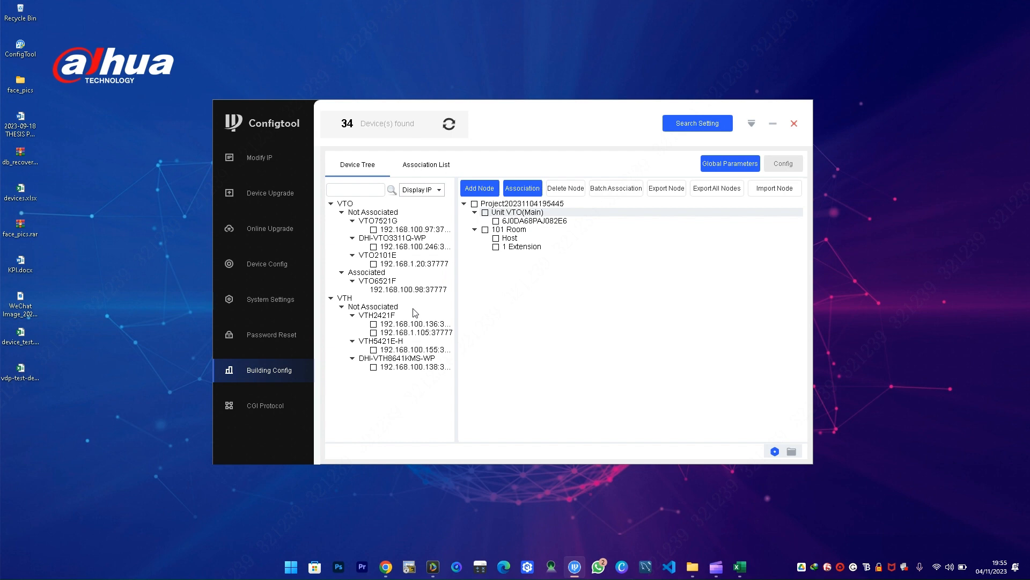
- Associate the 192.168.100.138 indoor monitor with room 101's Host and view the association list
left_click(496, 237)
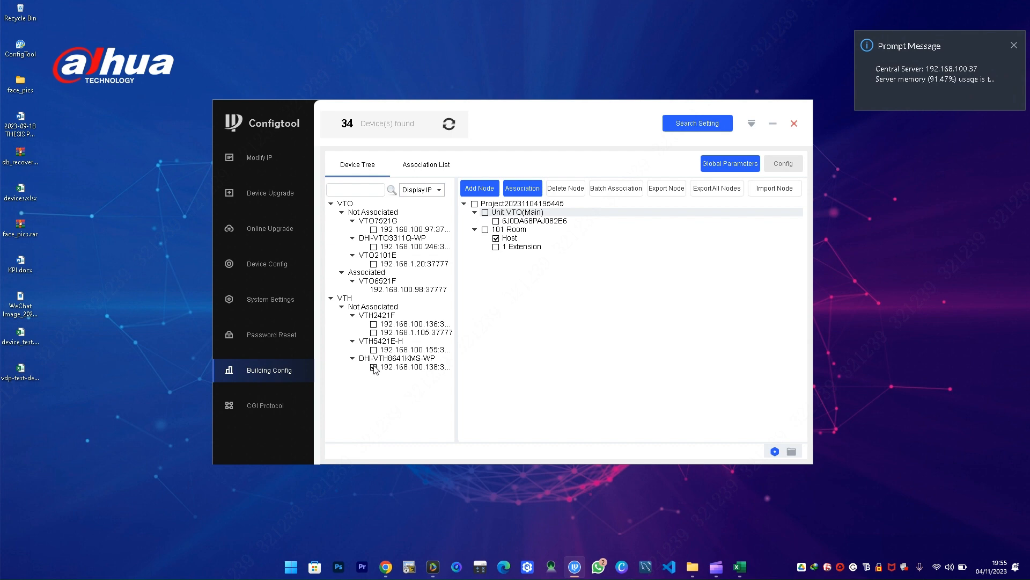
left_click(530, 188)
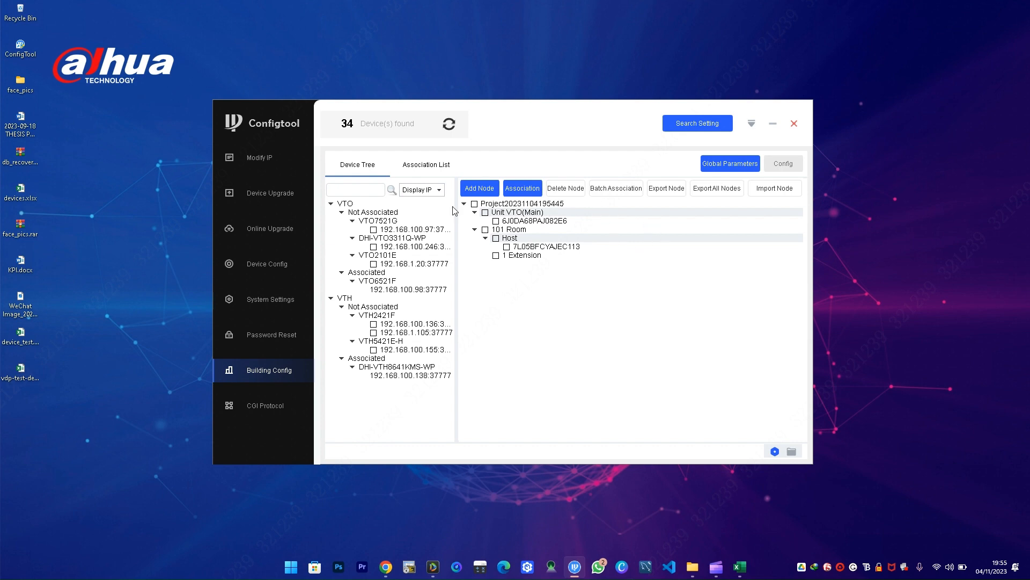
left_click(424, 167)
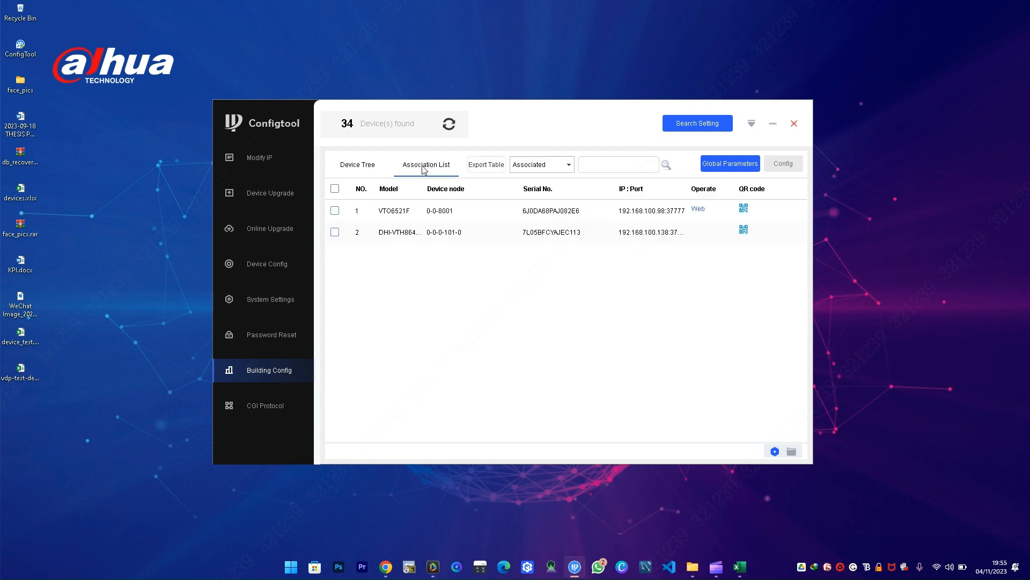
- Push the building configuration to both associated devices and acknowledge the completion notice
left_click(335, 188)
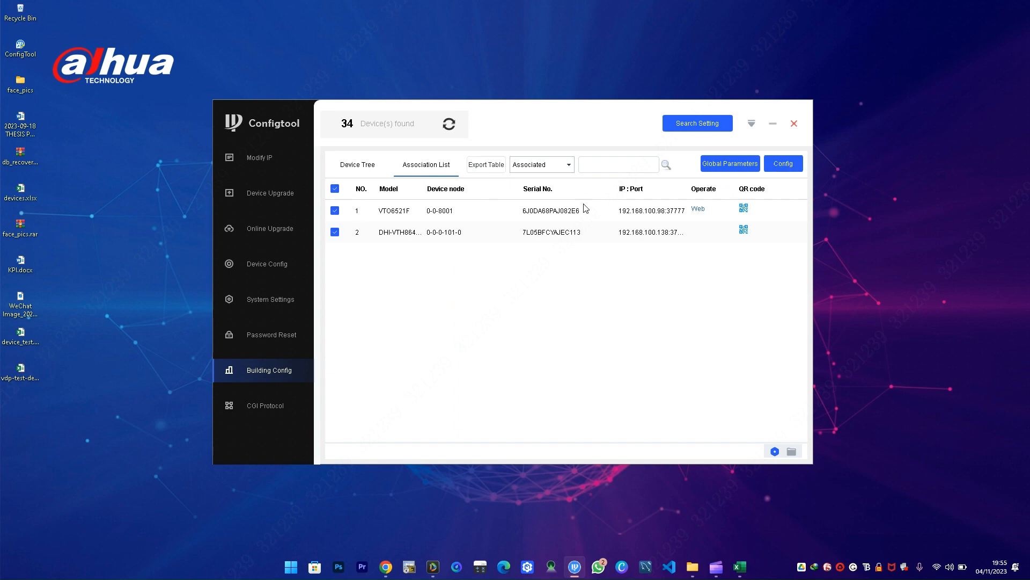
left_click(781, 166)
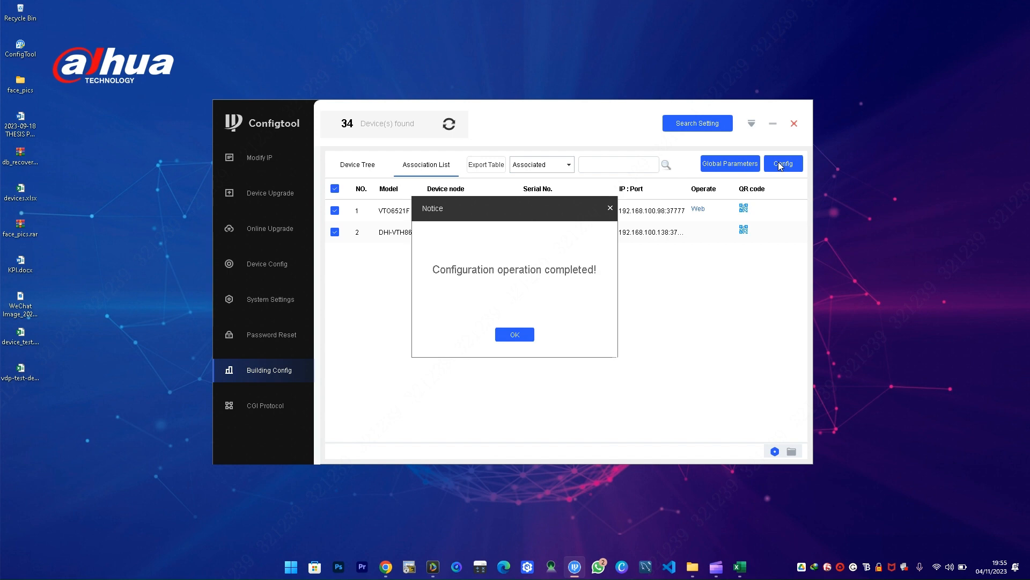
left_click(506, 337)
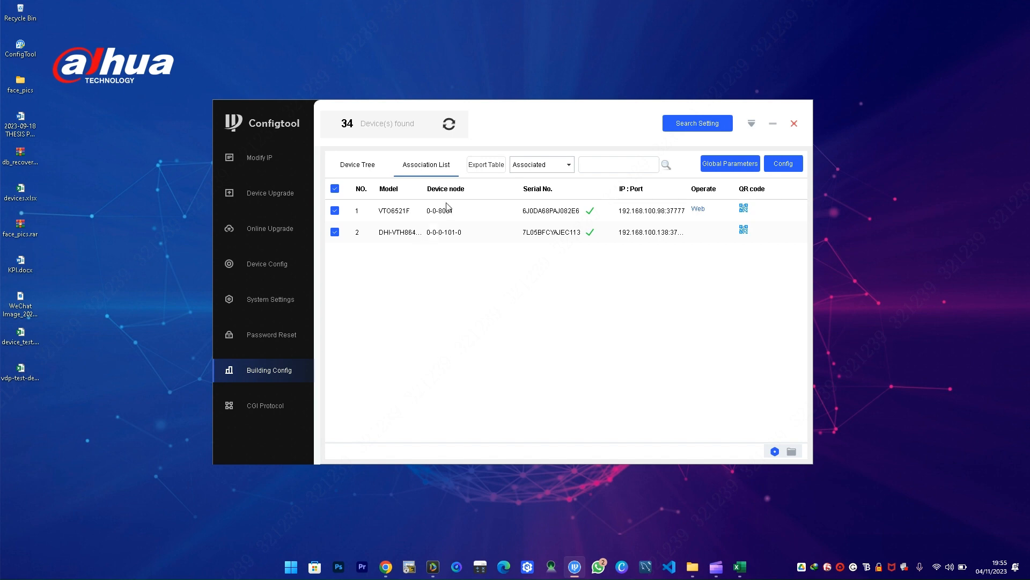
- Export the associated device table to Video Intercom Information.xlsx on the Desktop, then switch to DSS Client
left_click(486, 169)
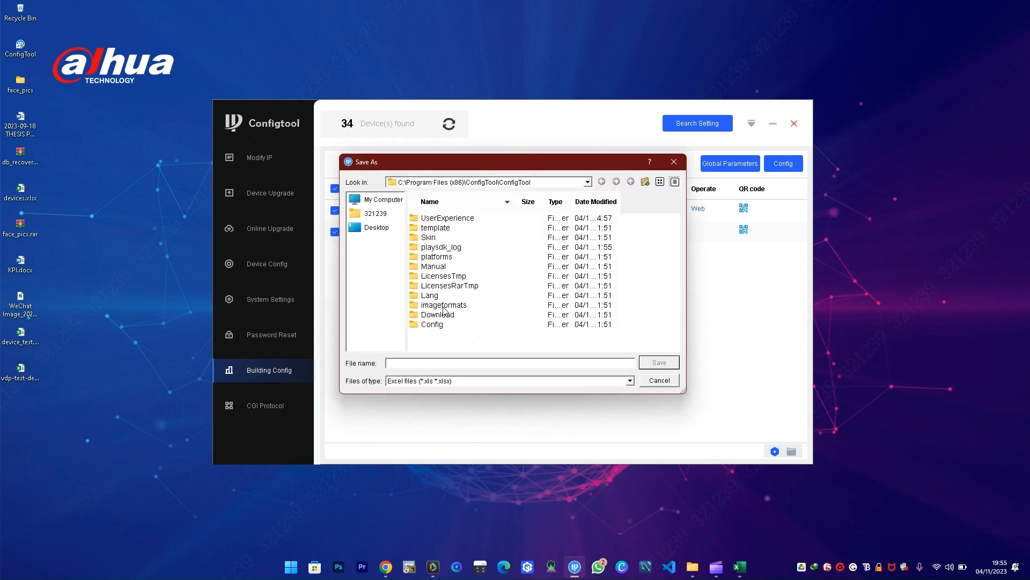
left_click(376, 224)
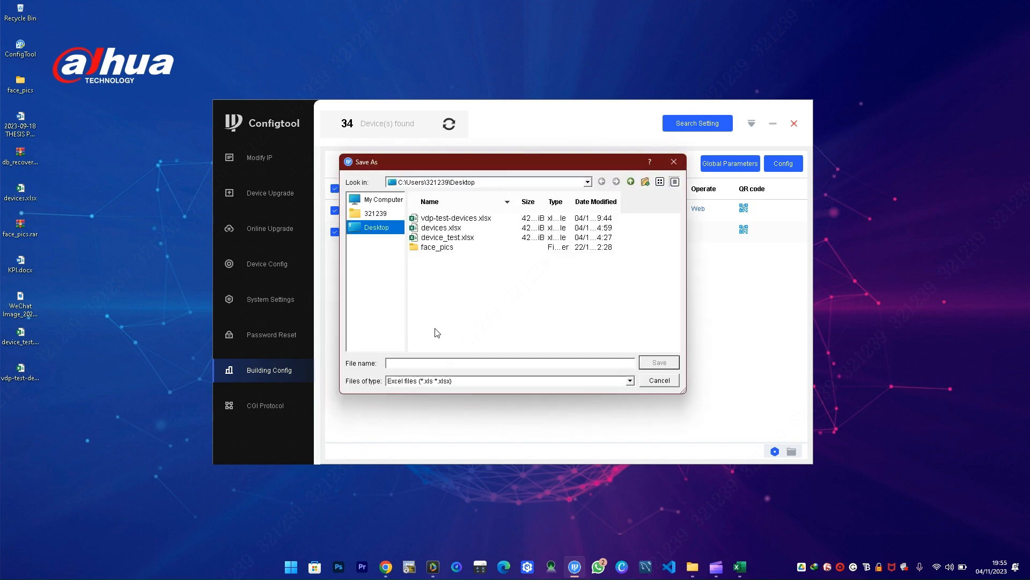
left_click(418, 364)
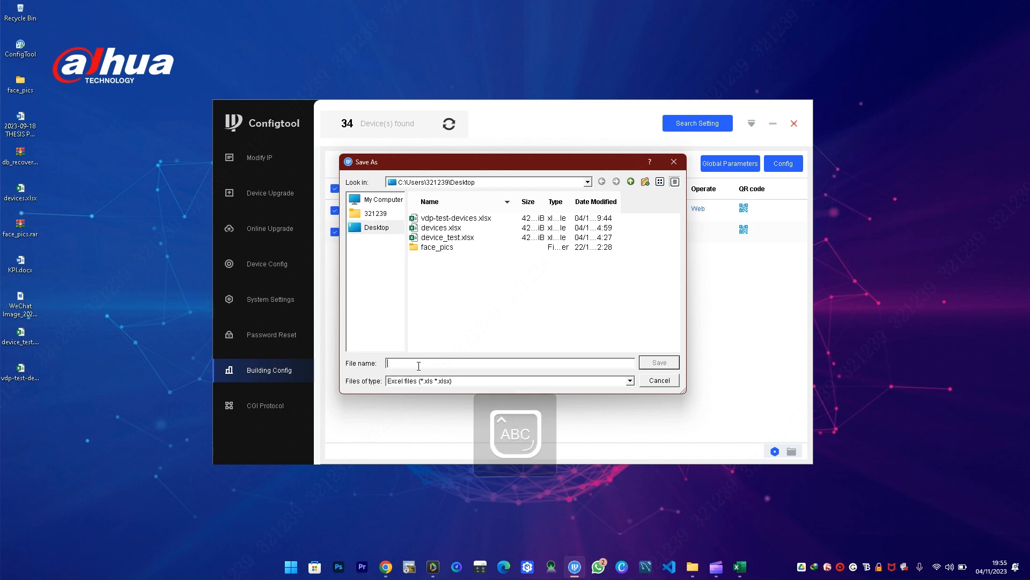
type("Video In")
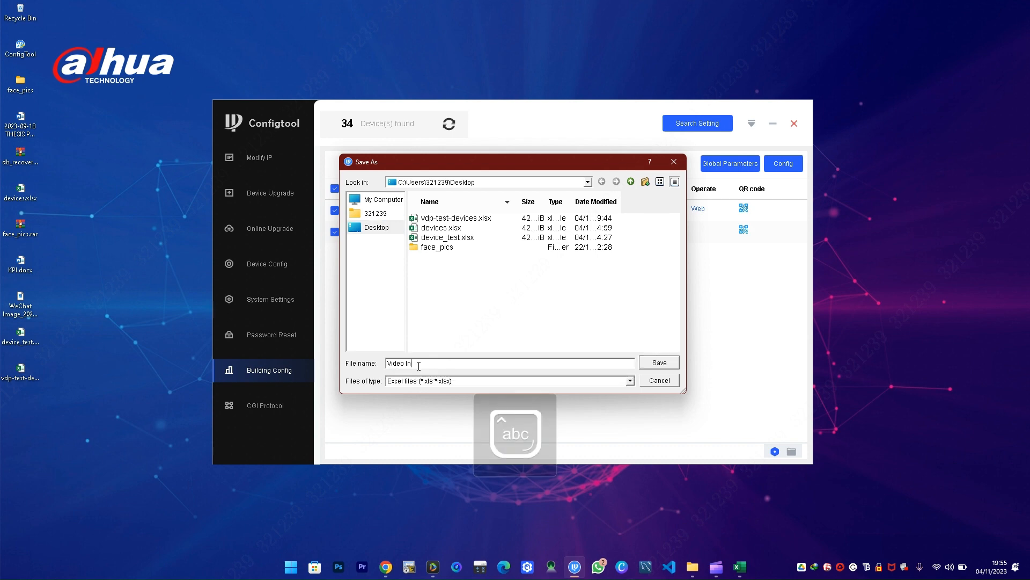
type("tercom Information")
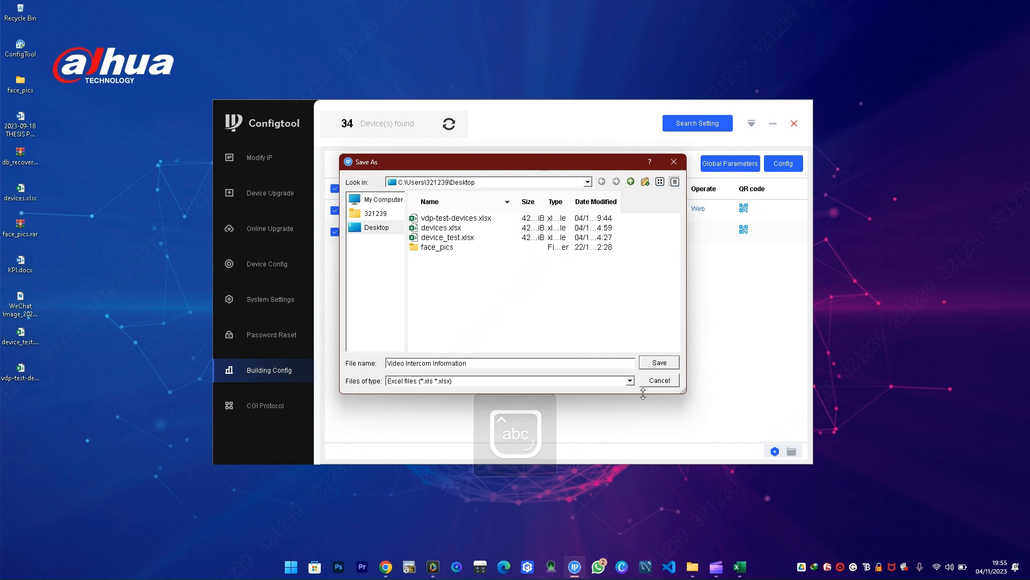
left_click(654, 363)
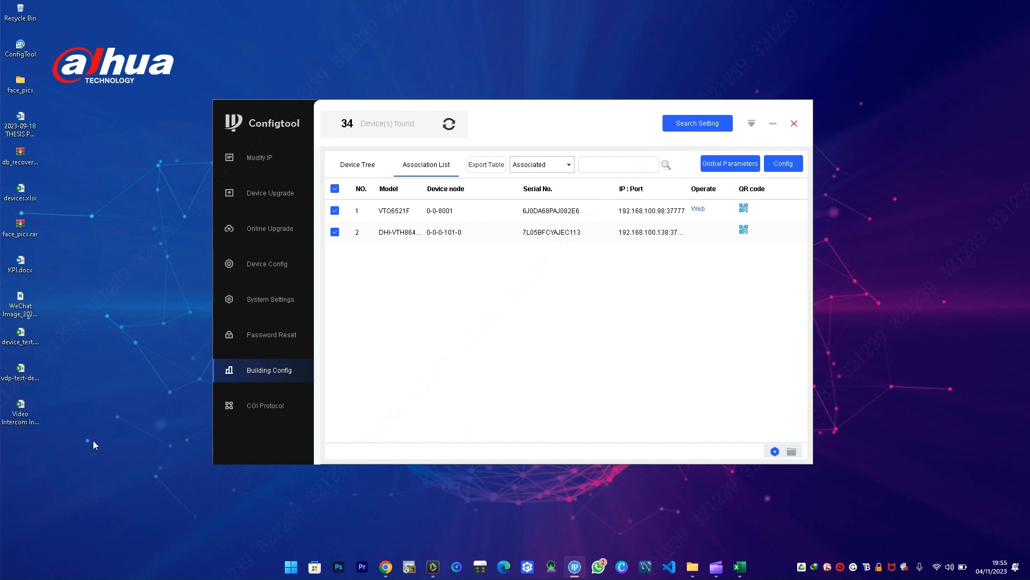
double_click(17, 422)
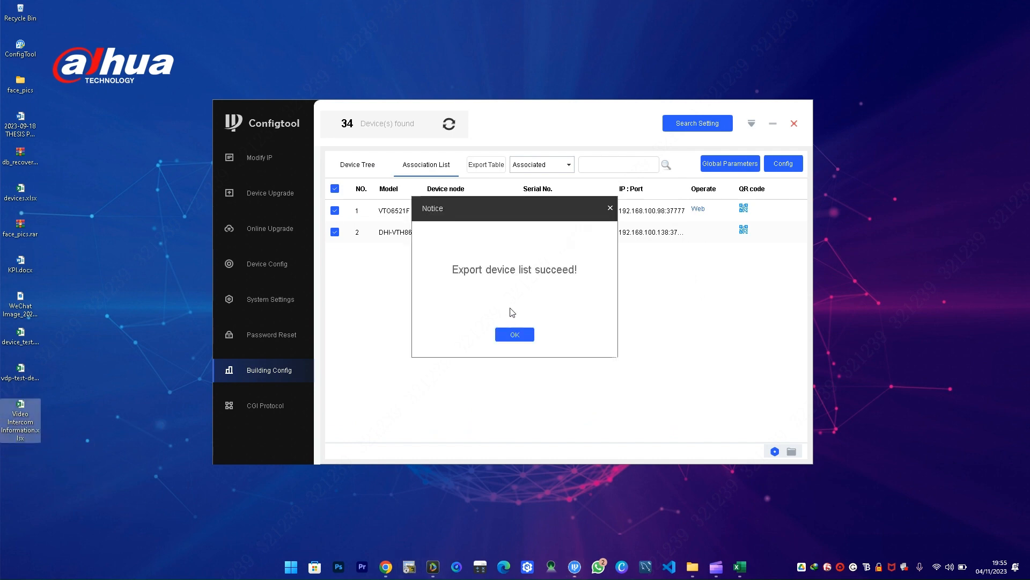
left_click(510, 335)
left_click(433, 566)
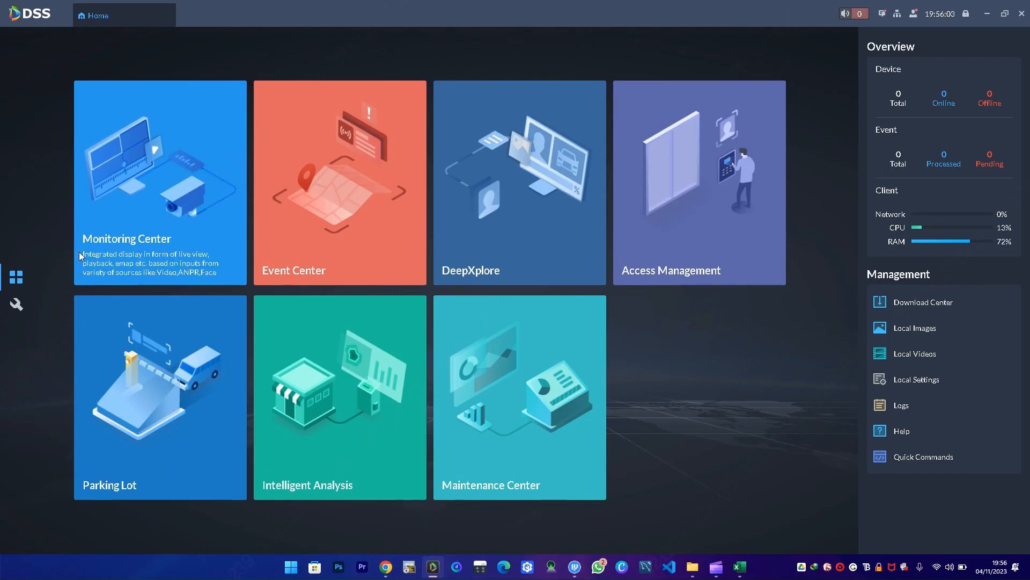
- Go to the Device management page in the DSS configuration
left_click(16, 305)
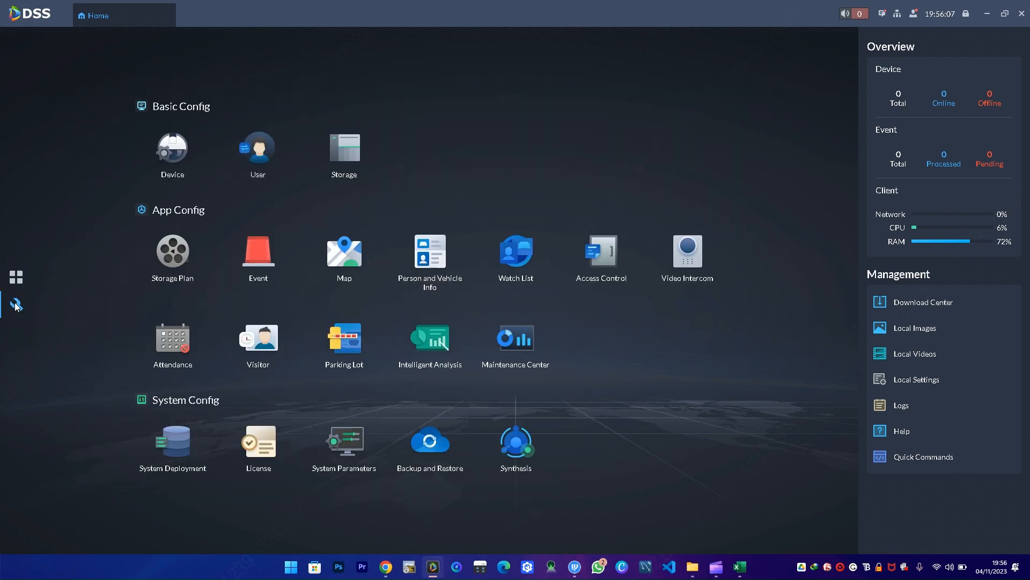
left_click(173, 157)
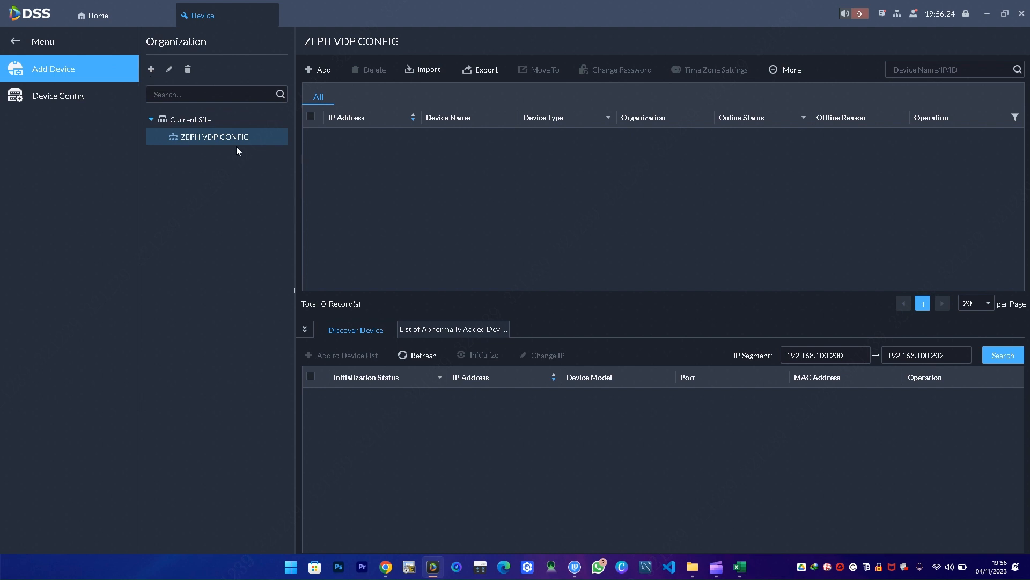
- Import both intercom devices from Desktop's Video Intercom Information.xlsx into the device list
left_click(423, 71)
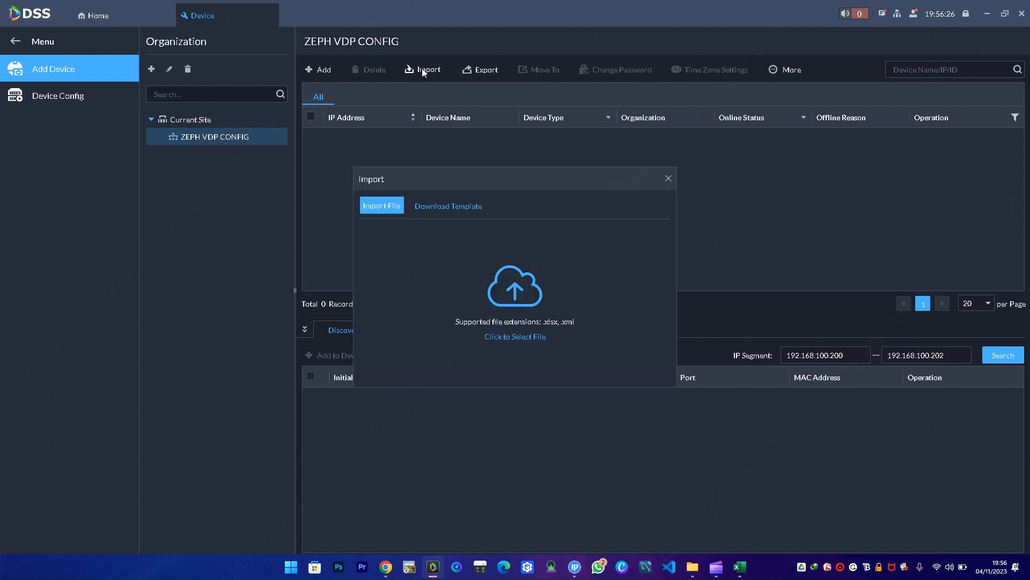
left_click(385, 202)
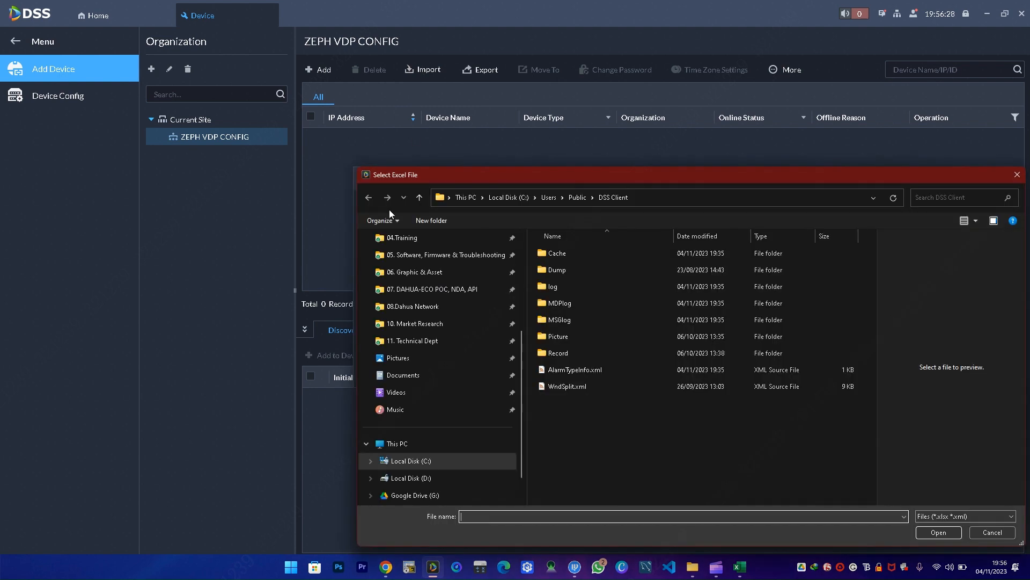
scroll(412, 292, "up", 4)
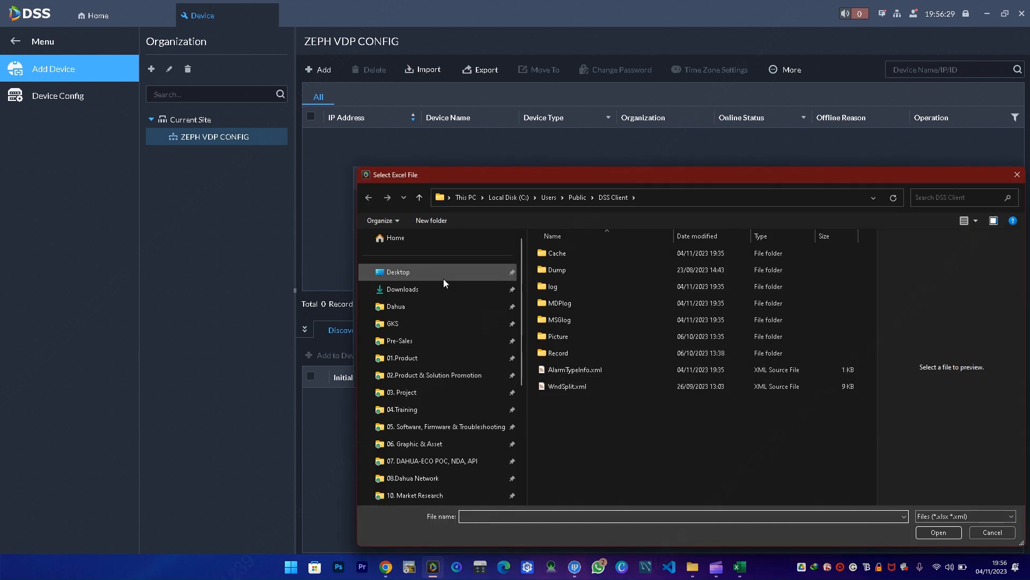
left_click(433, 271)
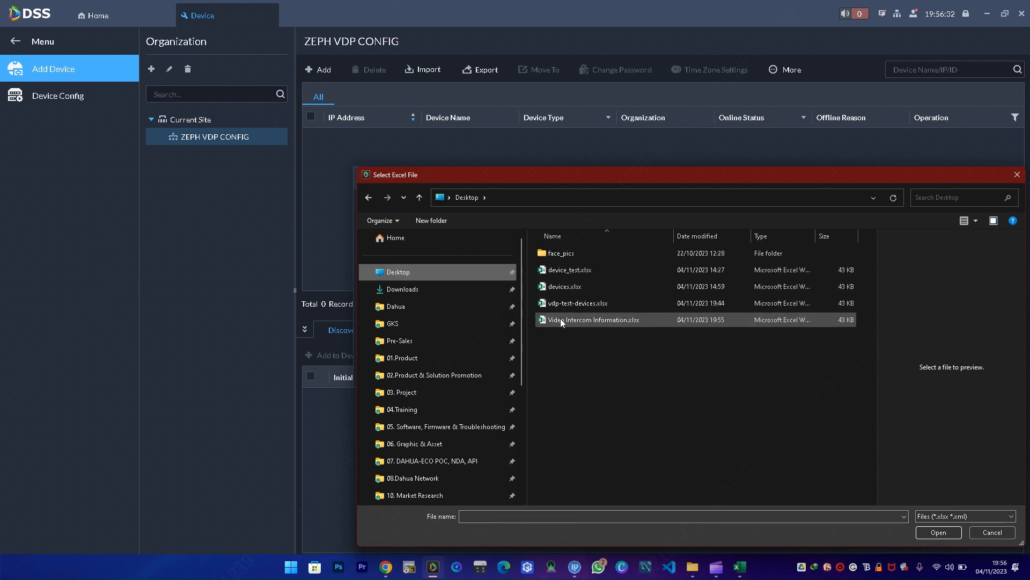
left_click(590, 319)
left_click(946, 532)
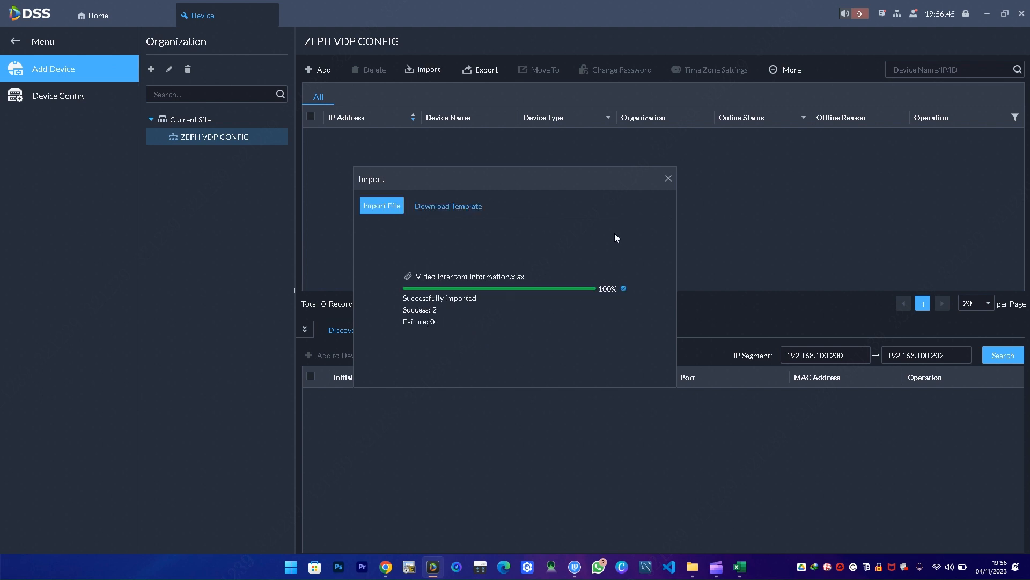
left_click(668, 178)
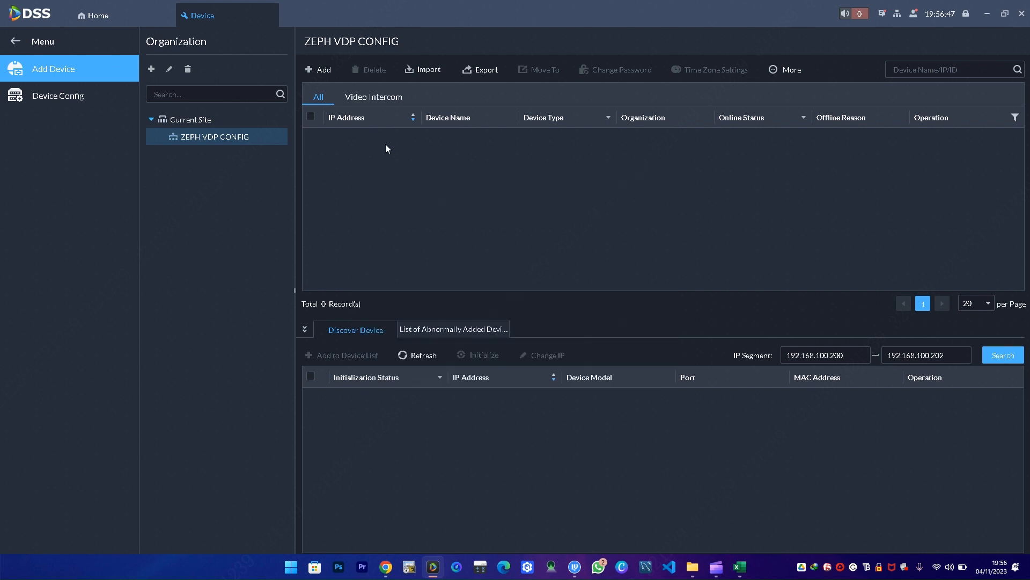
- Move VTH1 and VTO1 into ZEPH VDP CONFIG, check them there, and return Home
left_click(205, 120)
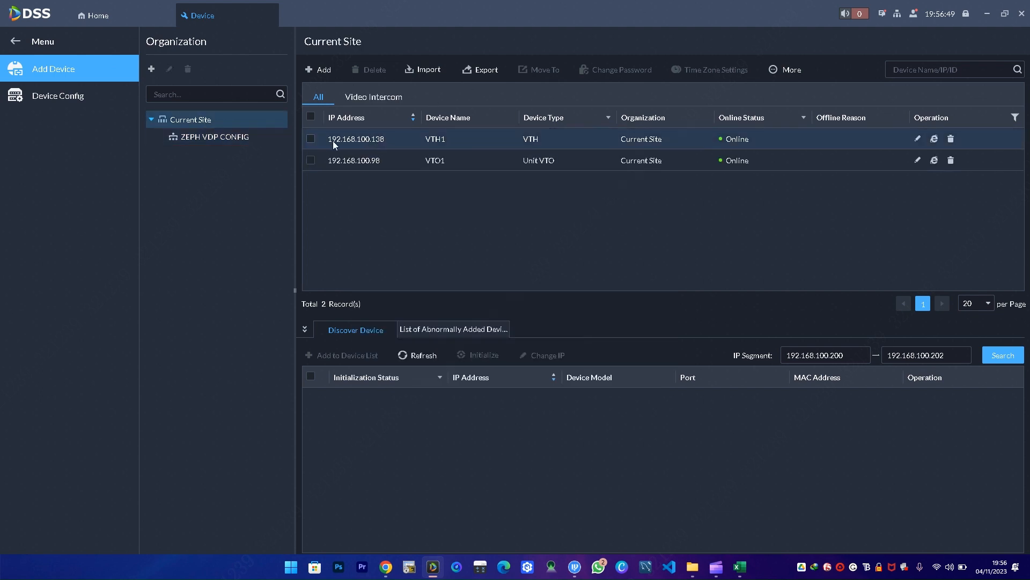
left_click(310, 117)
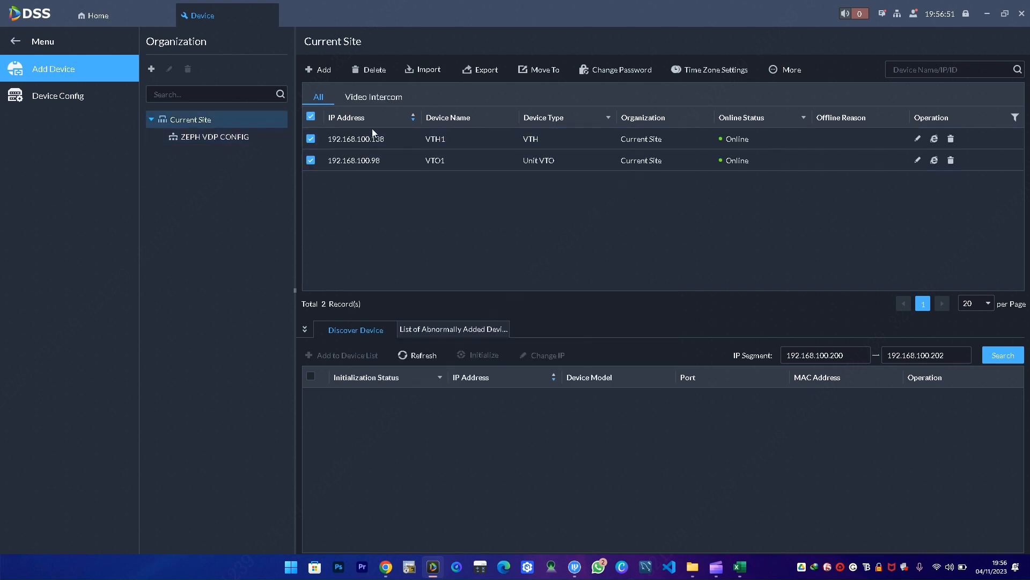
left_click(540, 70)
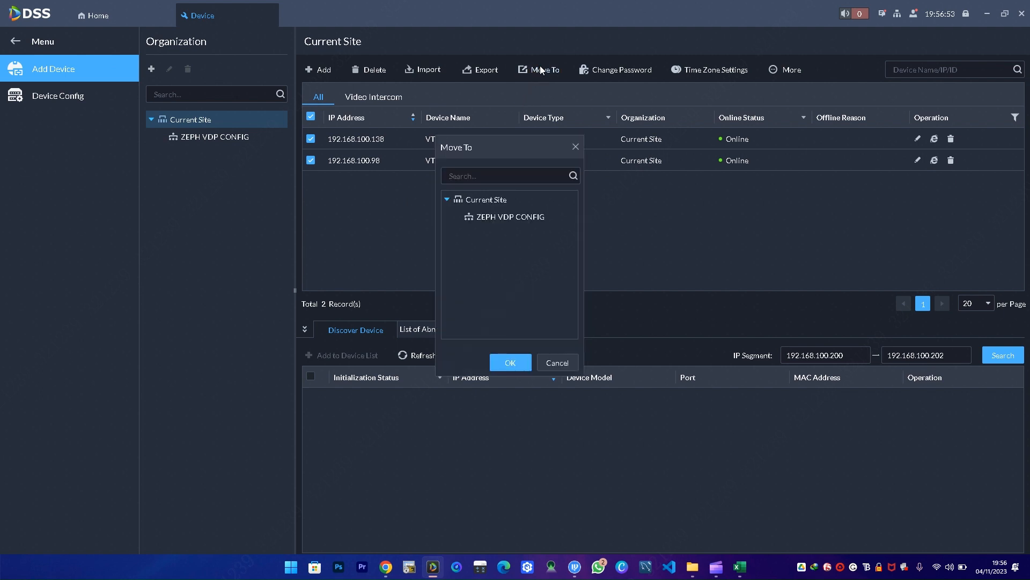
left_click(508, 362)
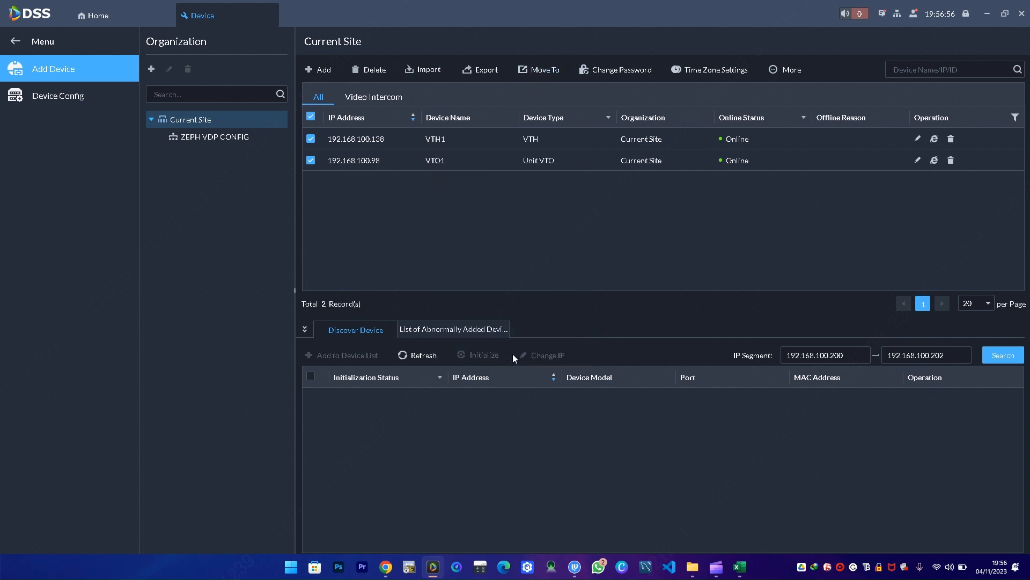
left_click(211, 138)
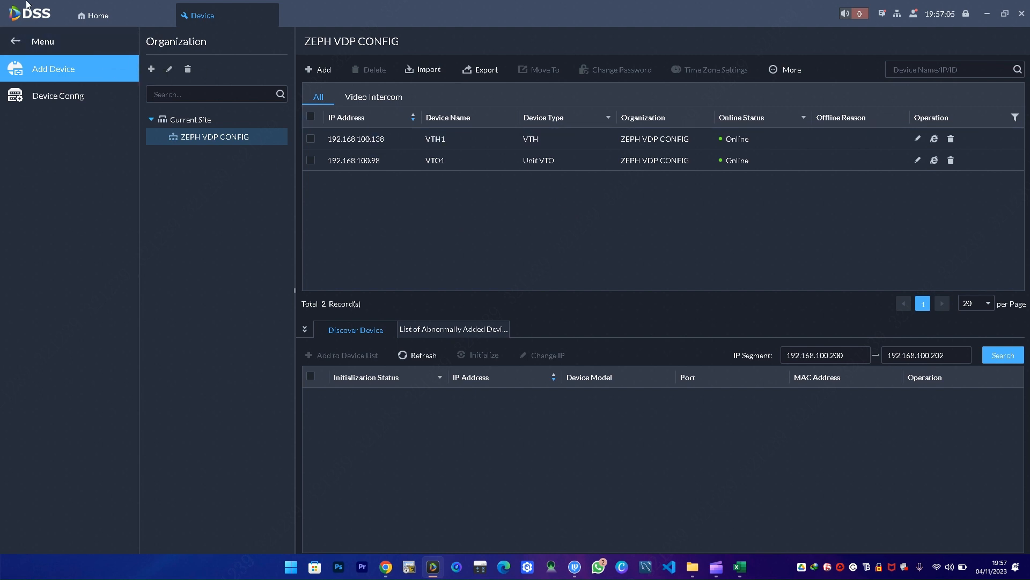
left_click(89, 15)
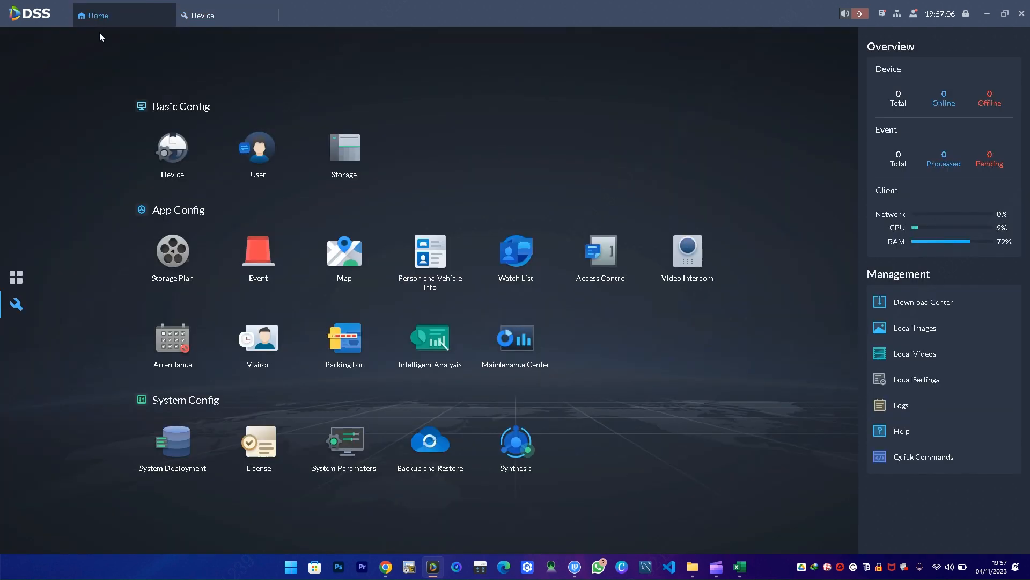
- Open Video Intercom settings and refresh or restore the default manager groups
left_click(16, 276)
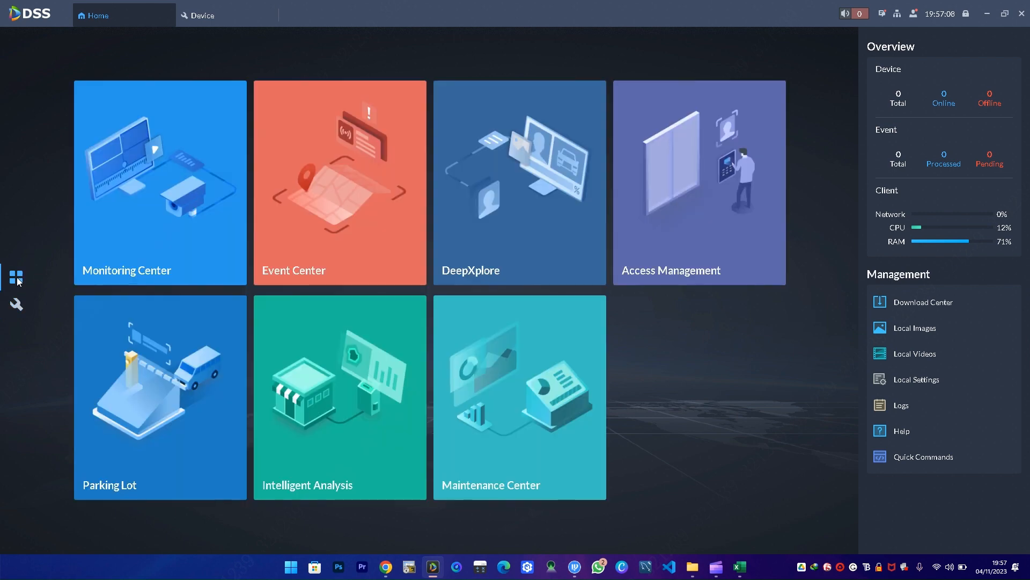
left_click(16, 304)
left_click(688, 258)
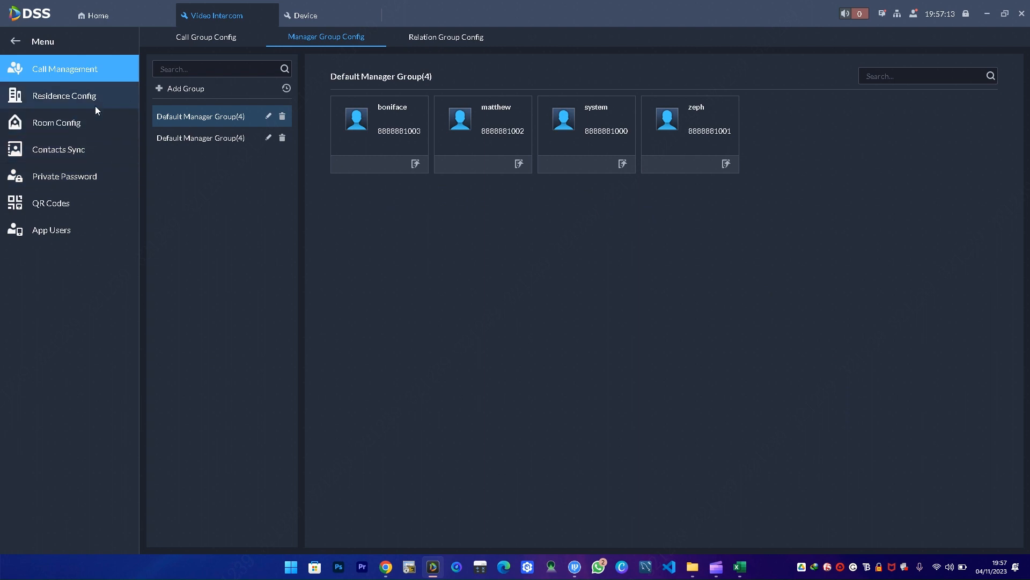
left_click(287, 89)
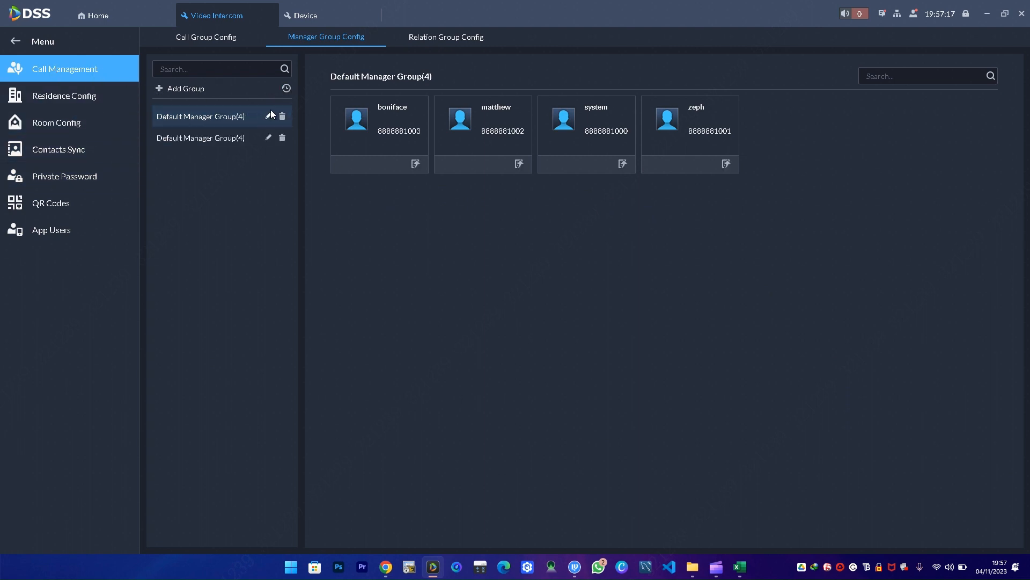
left_click(287, 88)
left_click(287, 89)
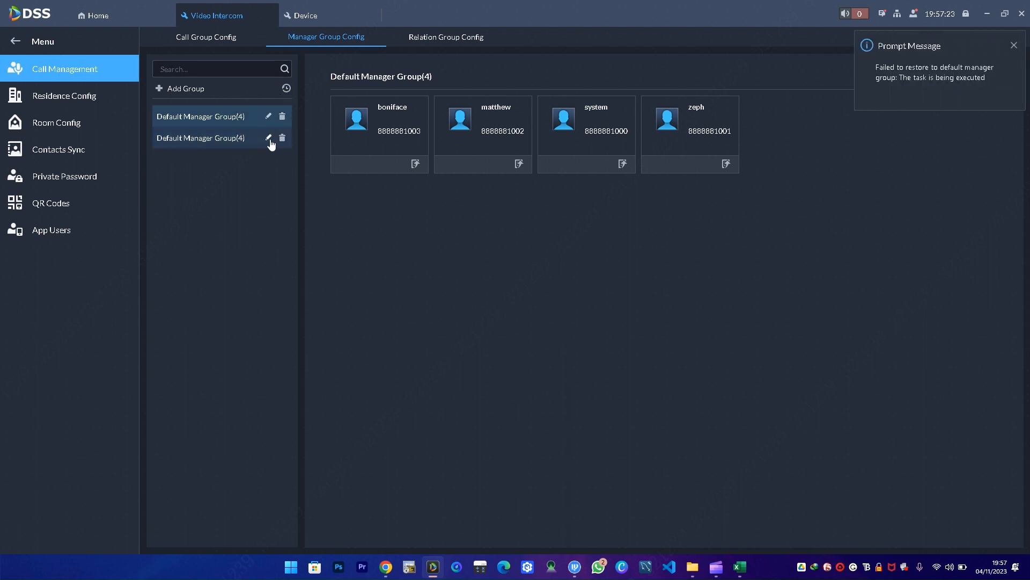
- Check Call Group Config for group 8001, then return to Manager Group Config
left_click(258, 70)
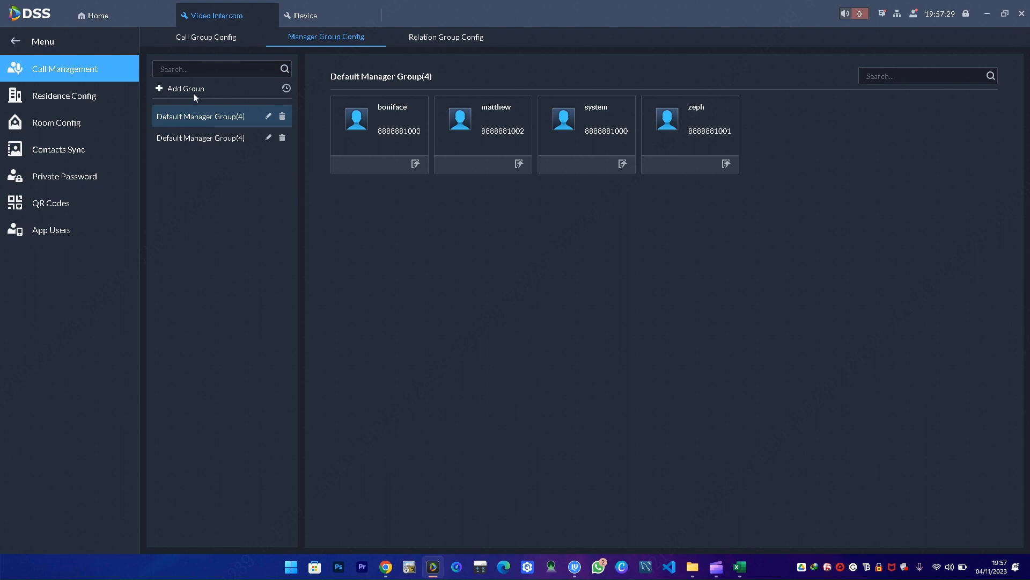
left_click(205, 42)
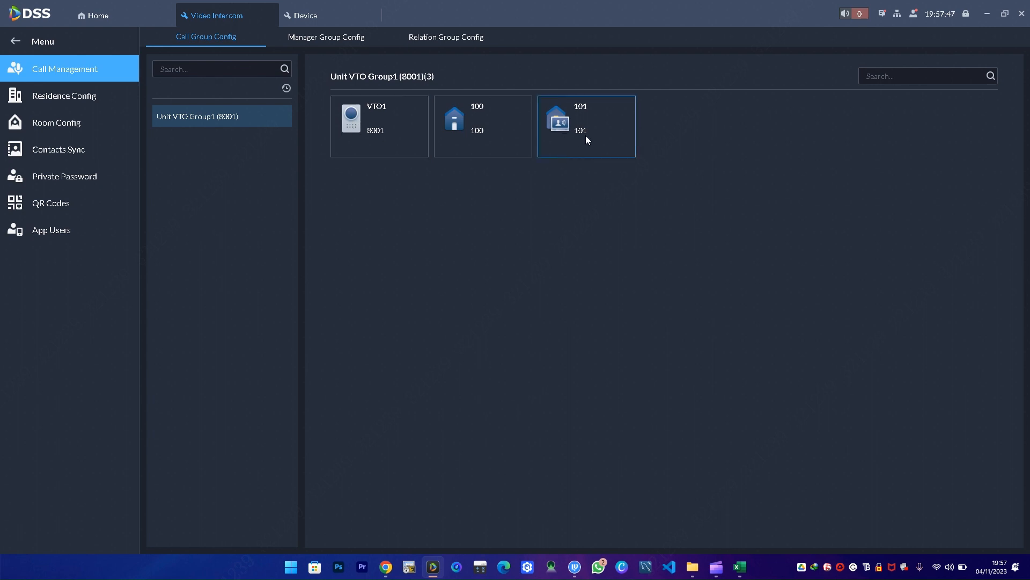
left_click(311, 37)
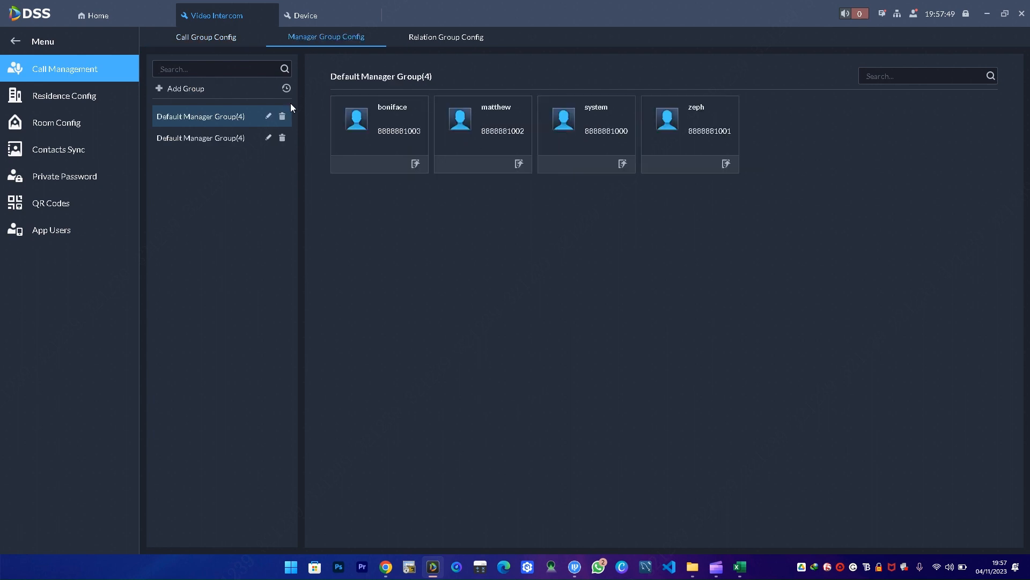
- Create manager group A1 containing system and a second manager
left_click(169, 88)
left_click(456, 156)
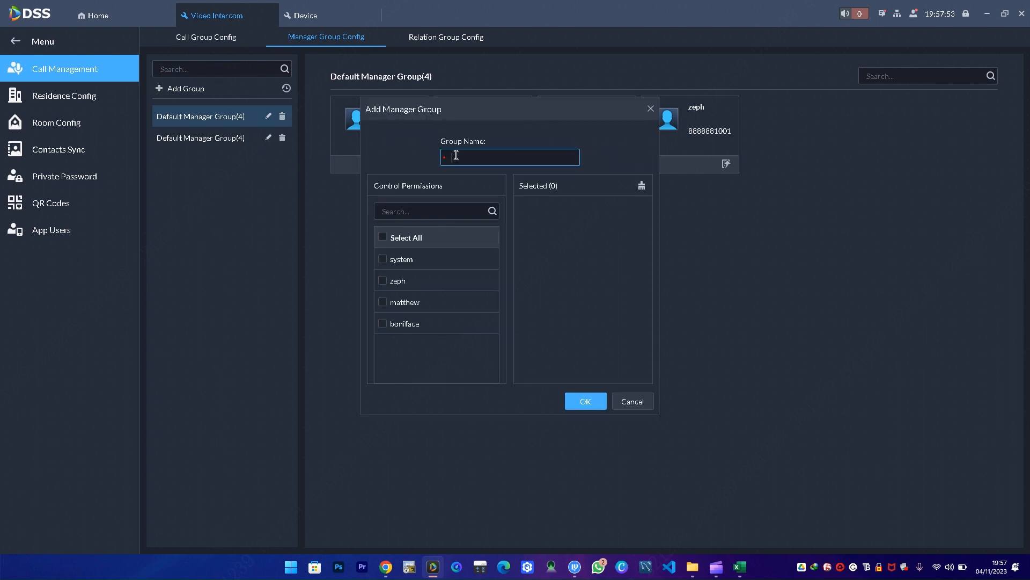
key("Caps_Lock")
type("AB")
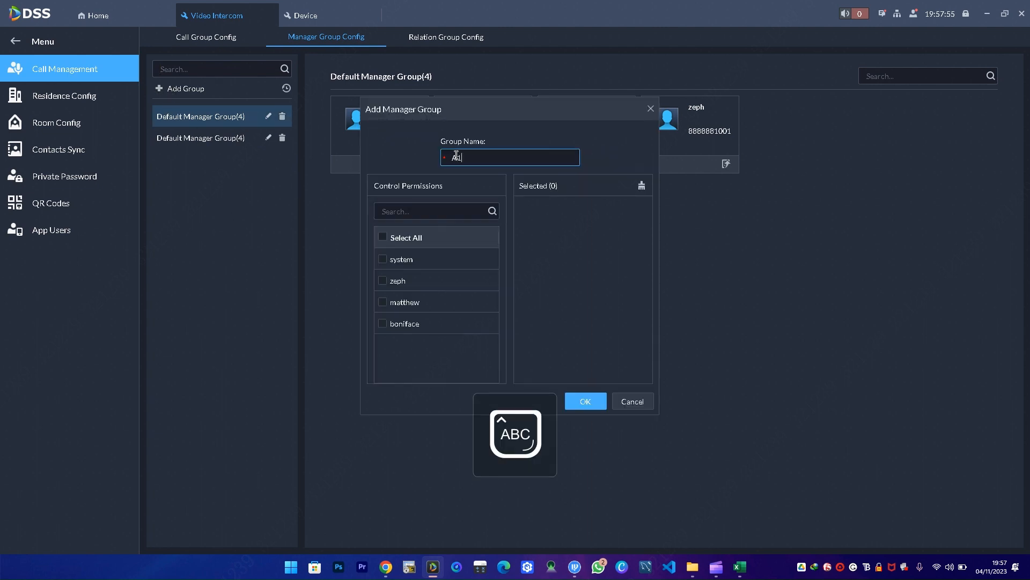
left_click(387, 260)
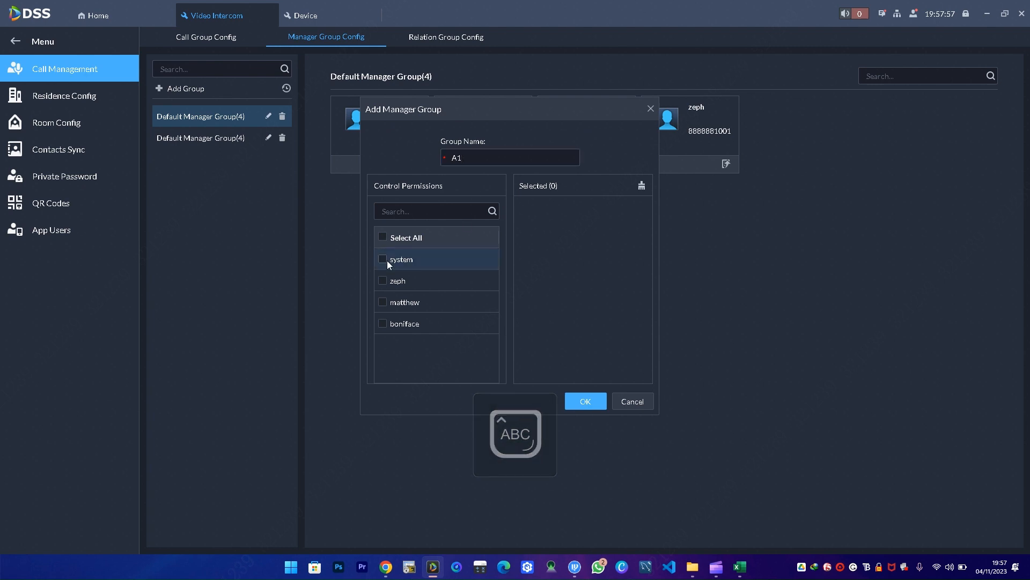
left_click(382, 259)
left_click(382, 280)
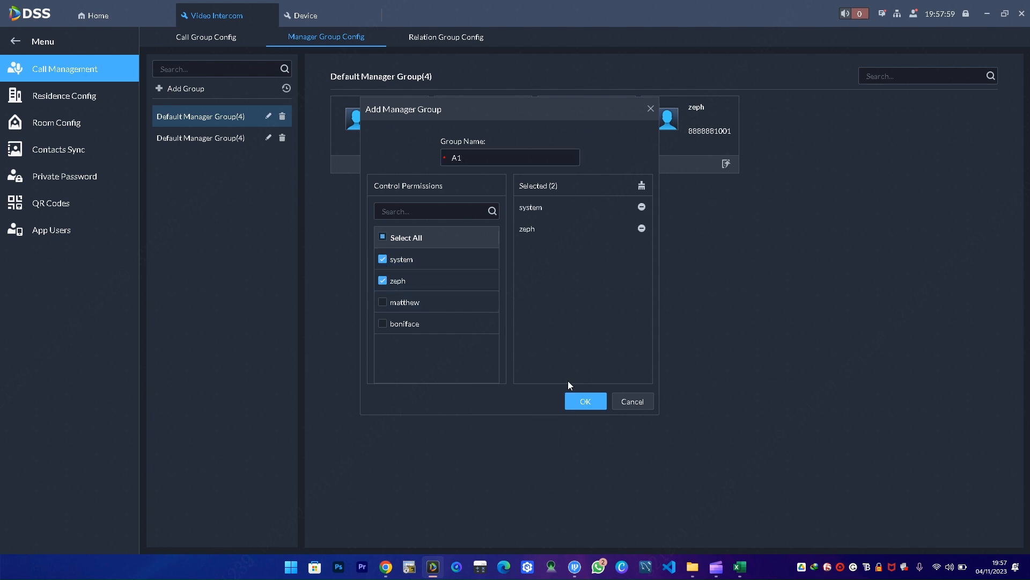
left_click(585, 401)
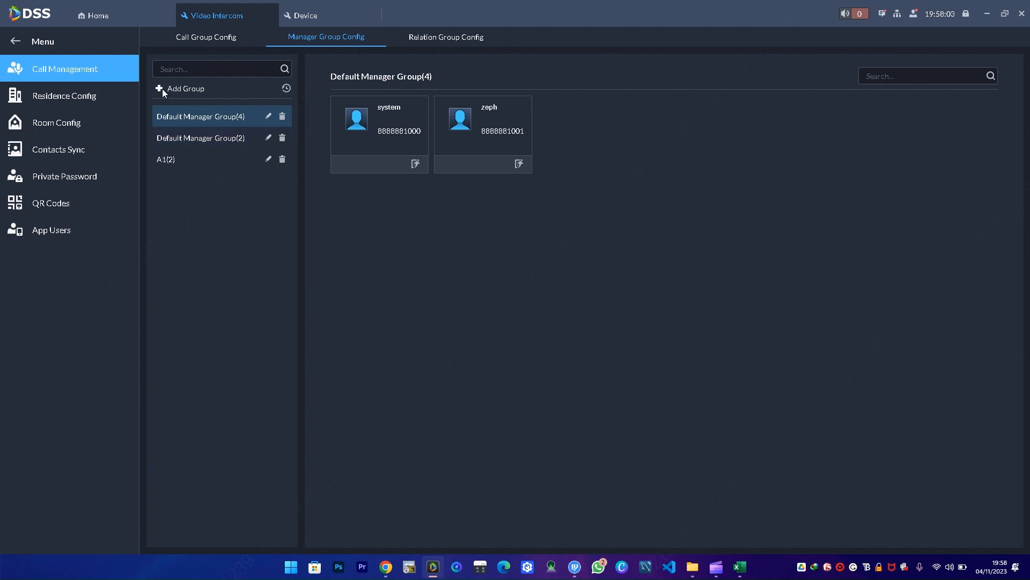
- Create manager group A2 containing the other two managers
left_click(178, 88)
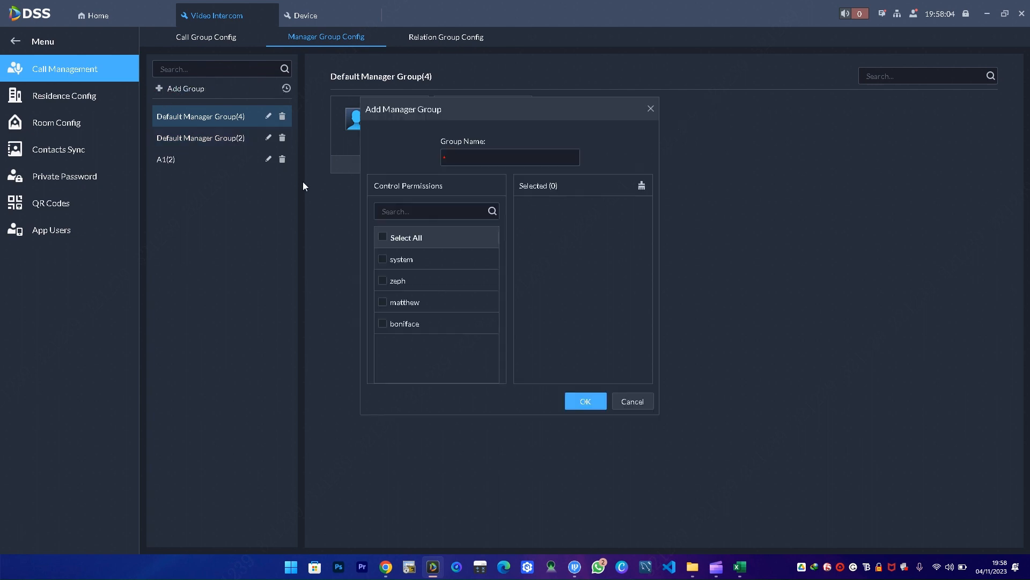
left_click(382, 301)
left_click(381, 323)
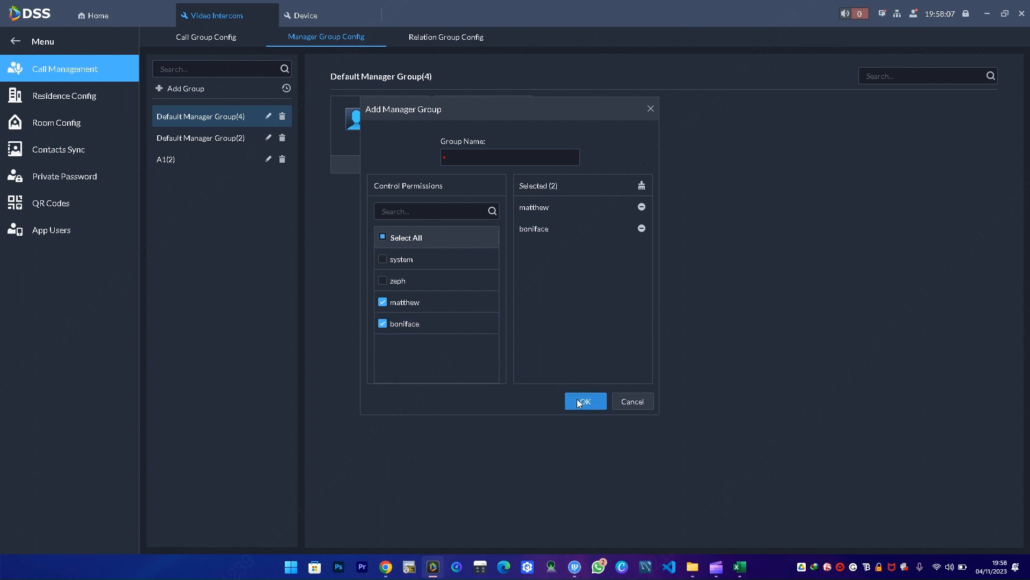
left_click(579, 403)
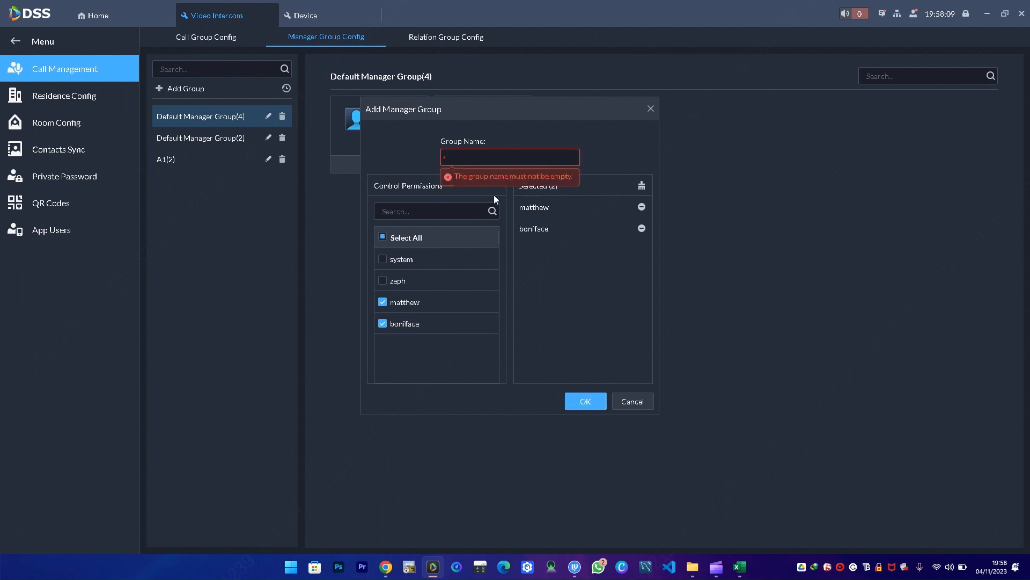
type("A2")
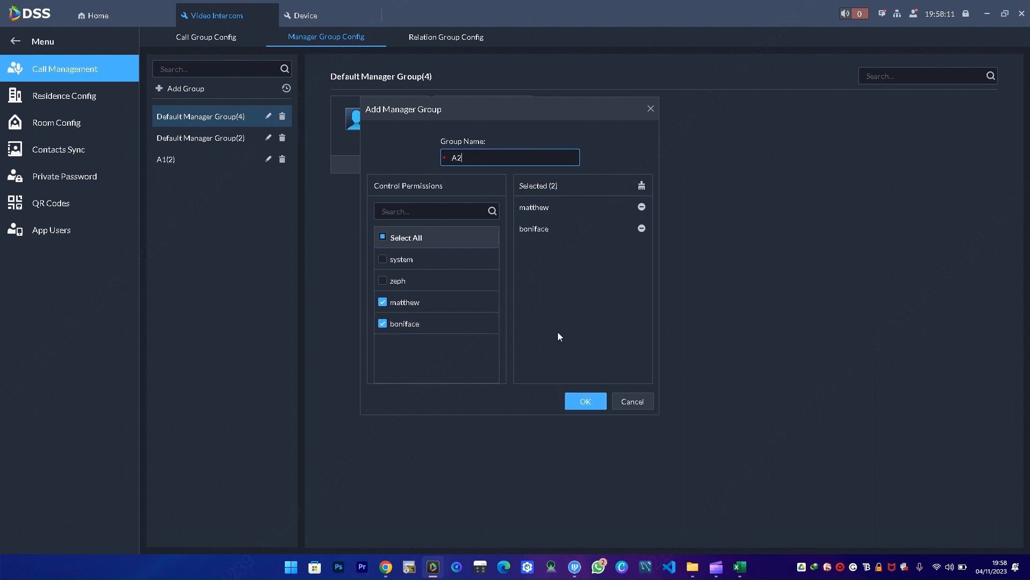
left_click(586, 402)
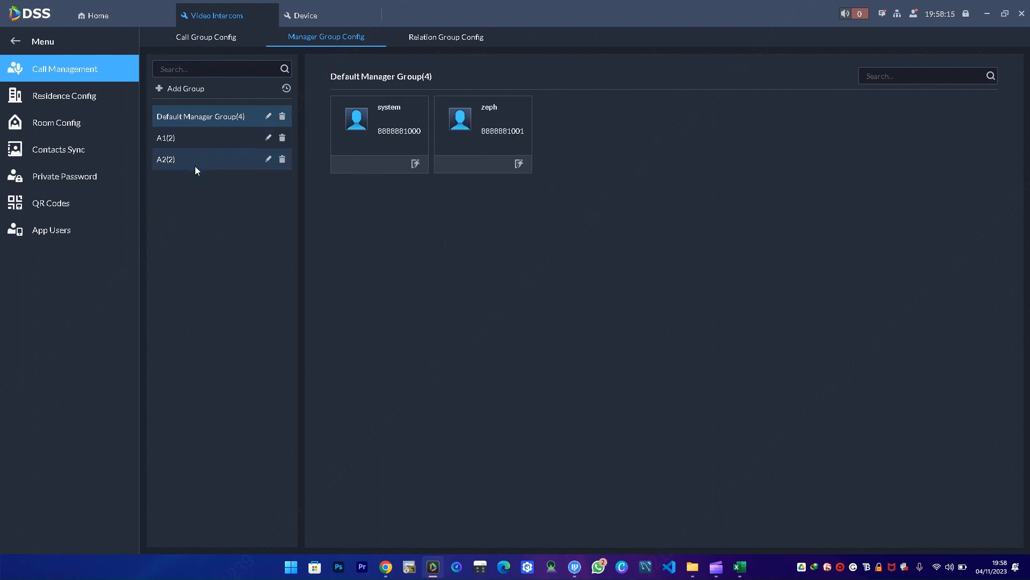
- Review the members of groups A1 and A2
left_click(177, 139)
left_click(175, 159)
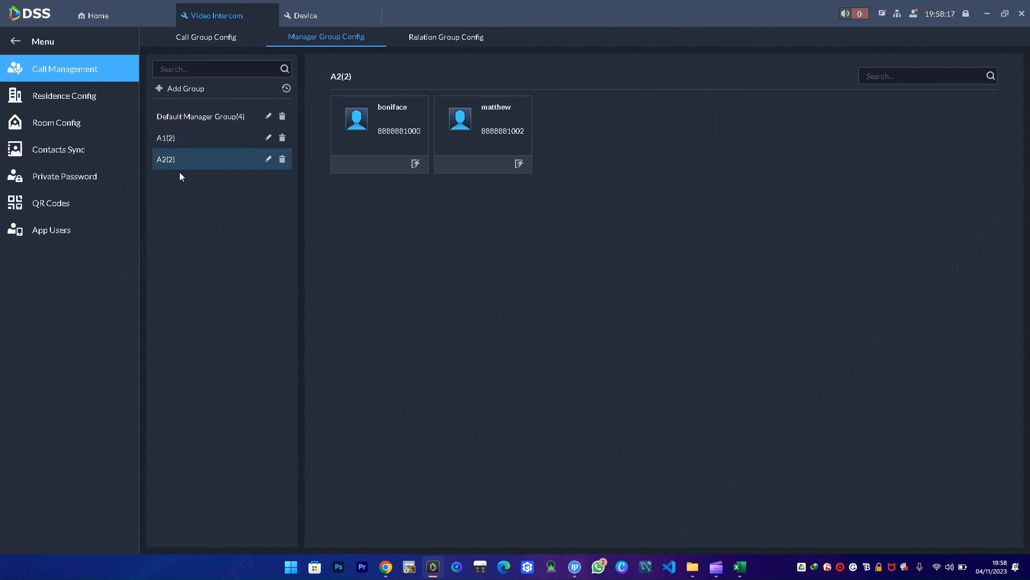
left_click(185, 137)
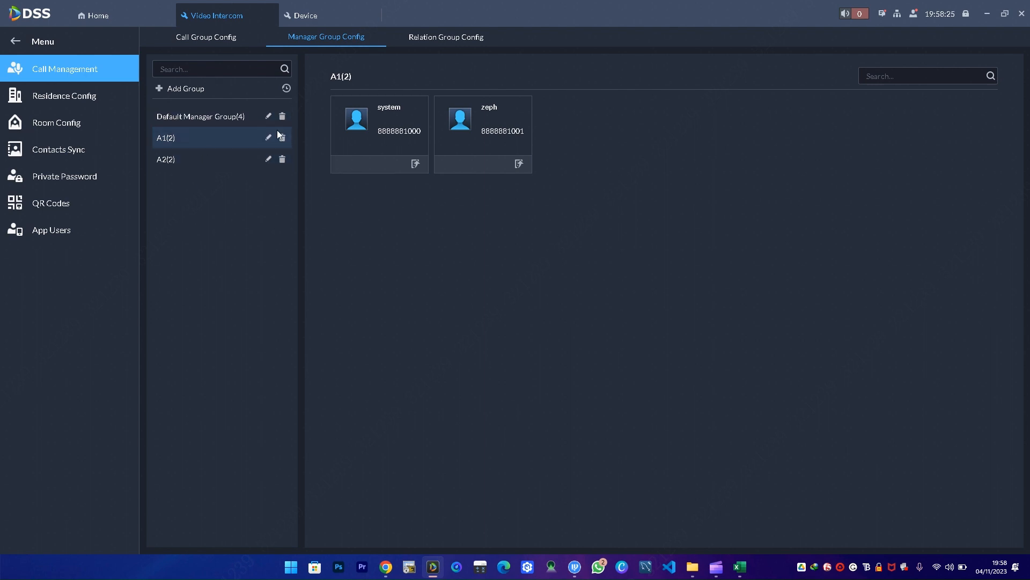
- Create relation group ZEPH RELATION GROUP linking Unit VTO Group1 (8001) with manager groups A1 and A2
left_click(413, 38)
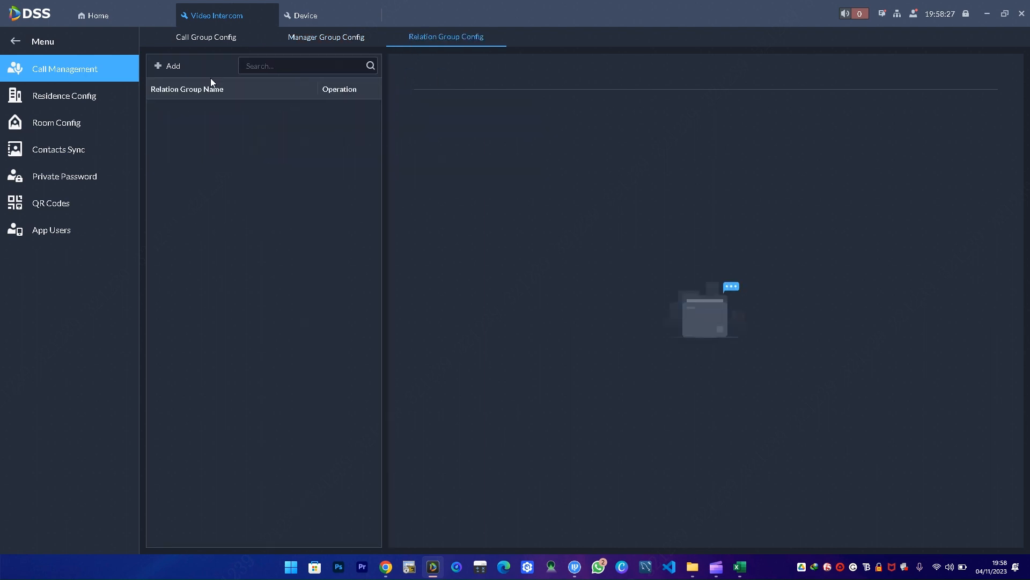
left_click(168, 66)
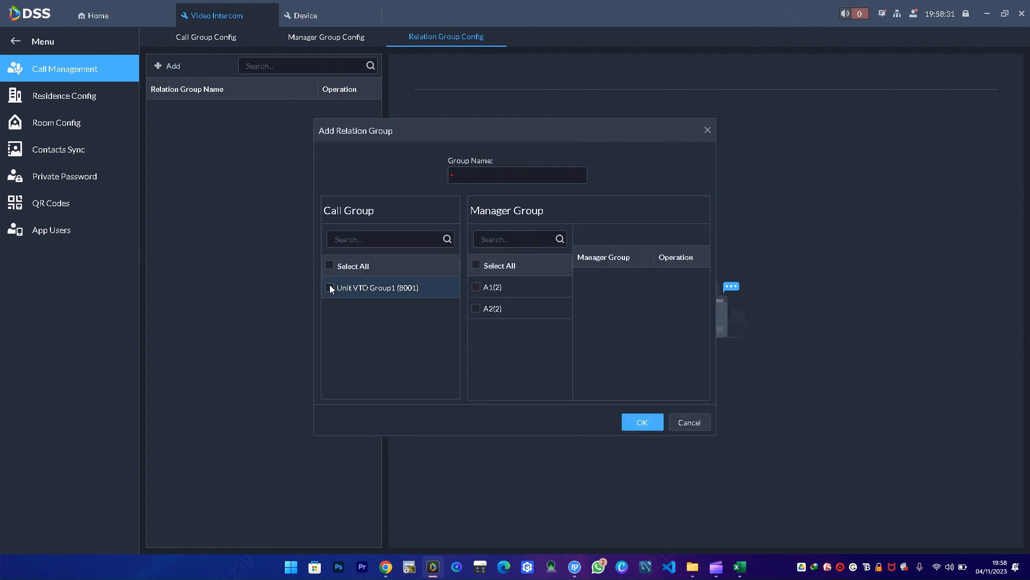
left_click(475, 286)
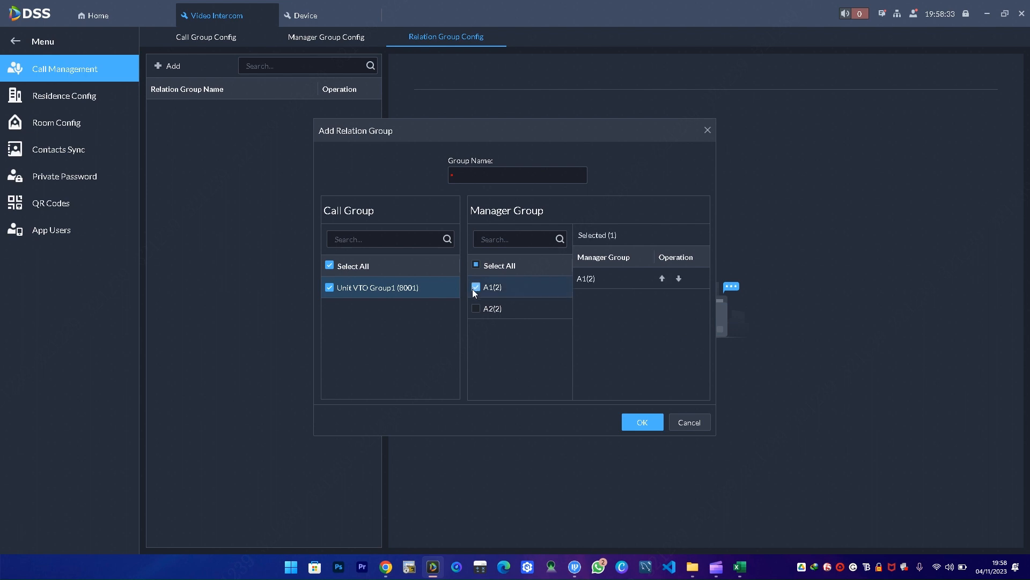
left_click(475, 308)
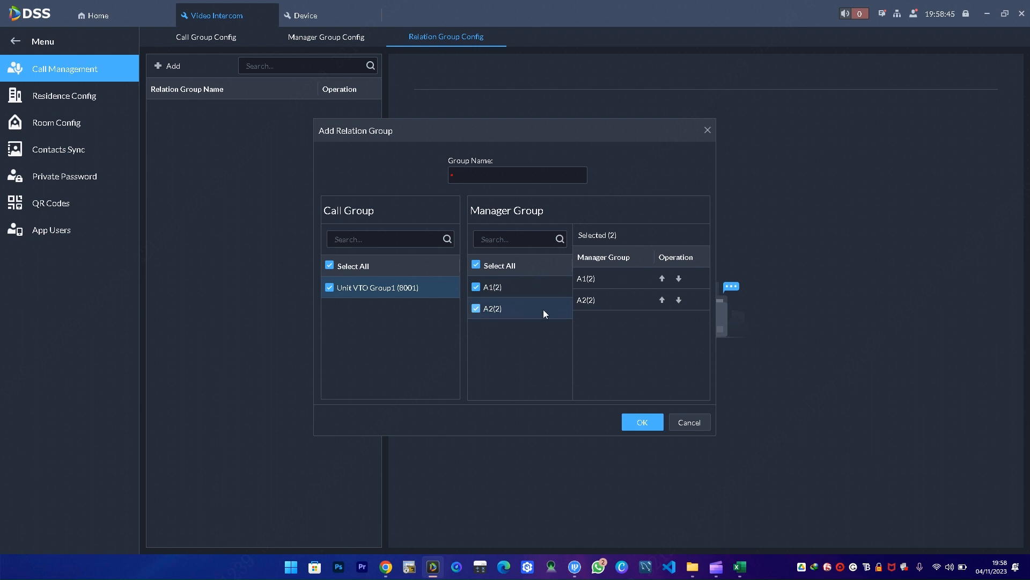
left_click(495, 176)
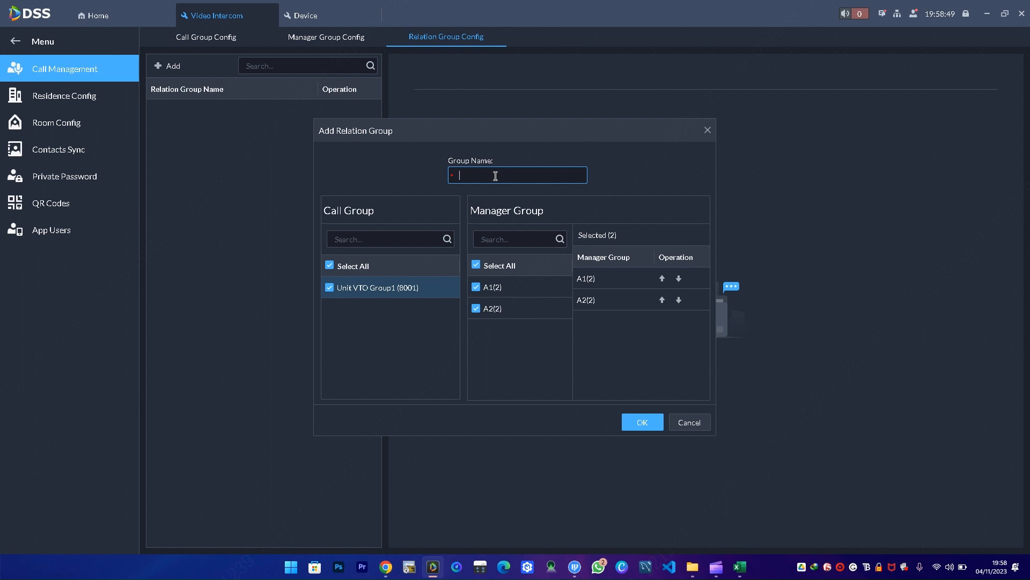
type("ZEPH RELATION GROUP")
left_click(642, 423)
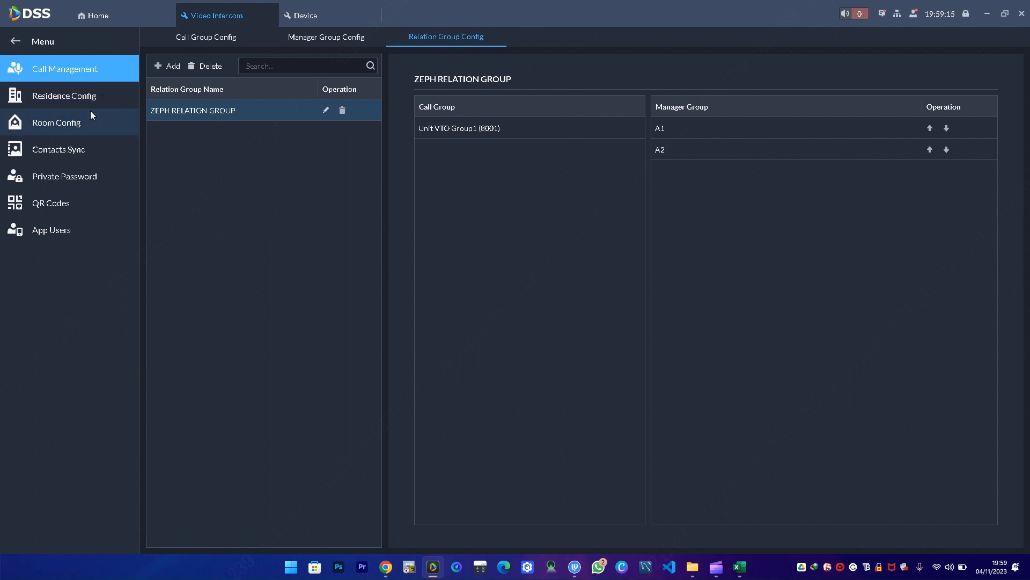
- Sync room 101's contacts to VTO1 under ZEPH VDP CONFIG, leaving room 100 unsent
left_click(63, 152)
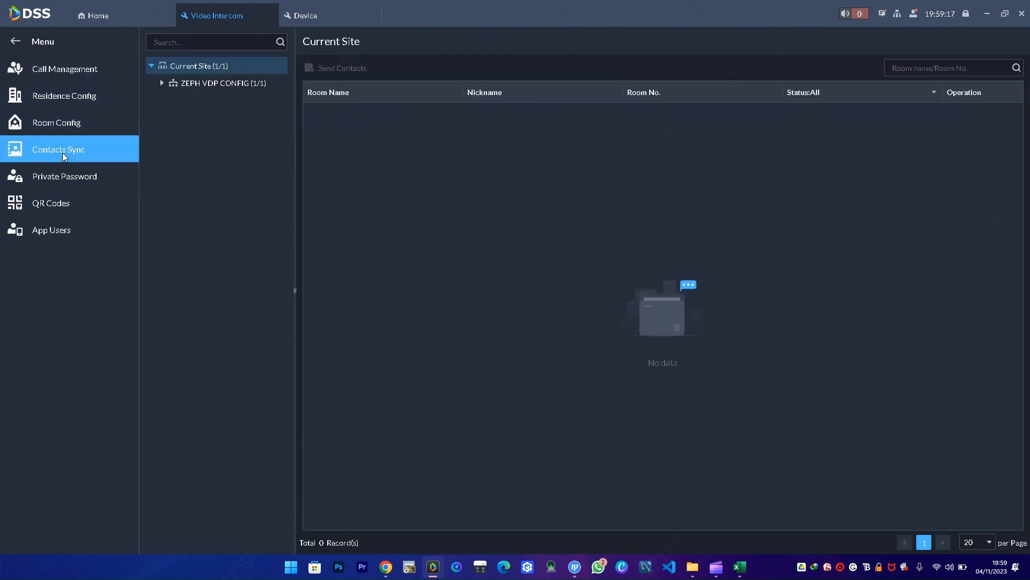
left_click(160, 81)
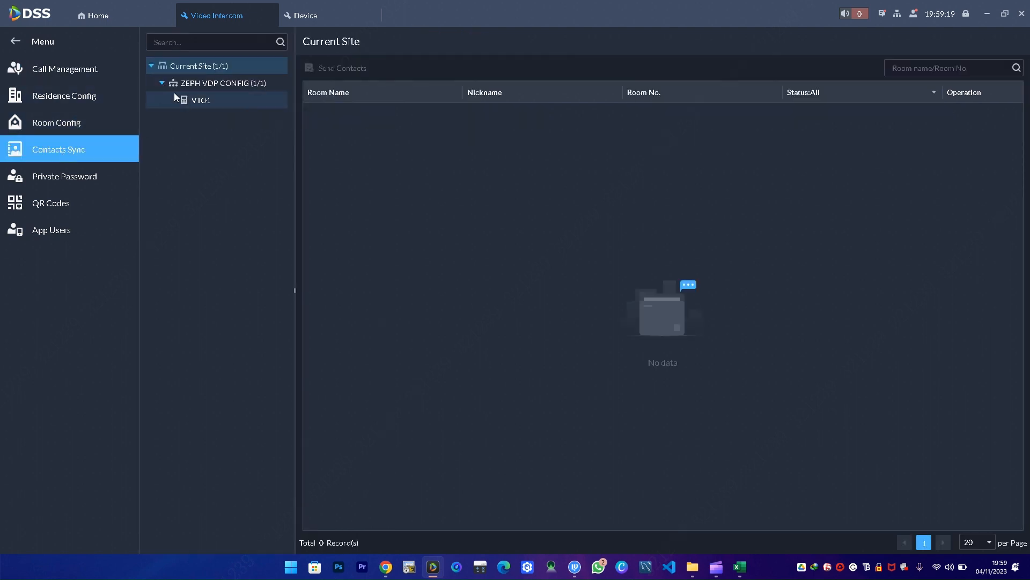
left_click(188, 99)
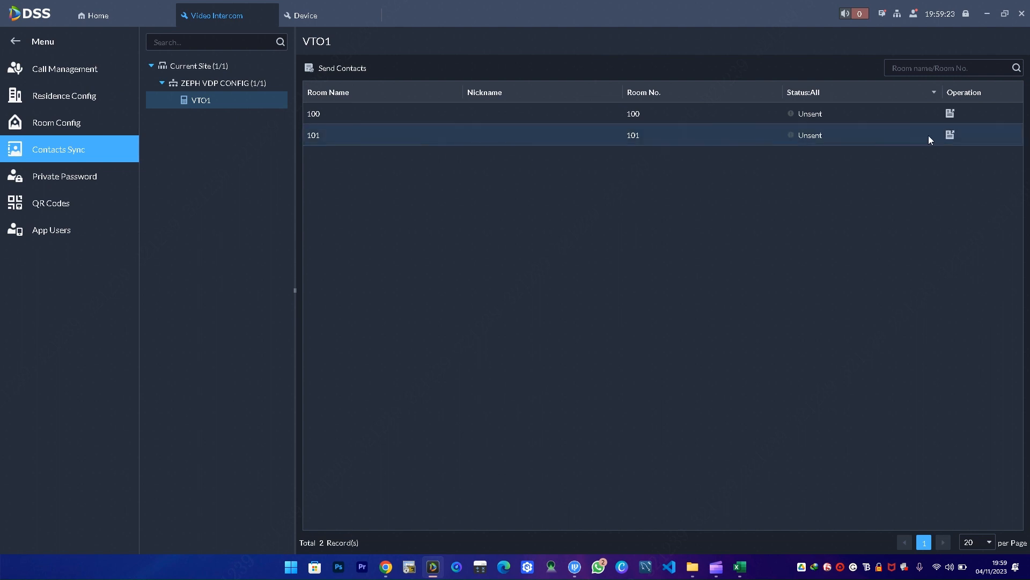
left_click(951, 135)
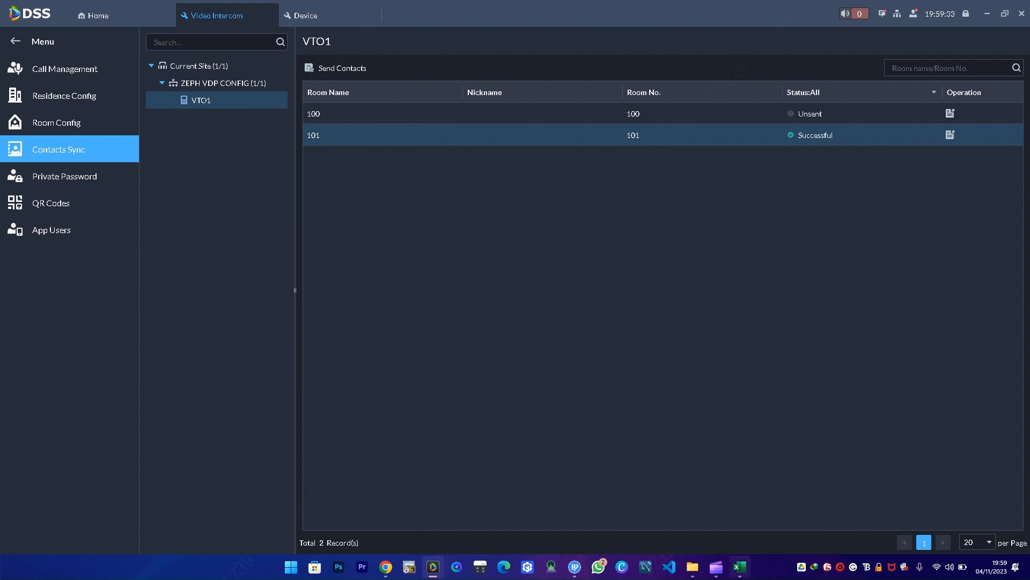
mouse_move(740, 566)
- Open the Video Intercom Call Center via Access Management and permanently silence the multi-login warning
left_click(106, 18)
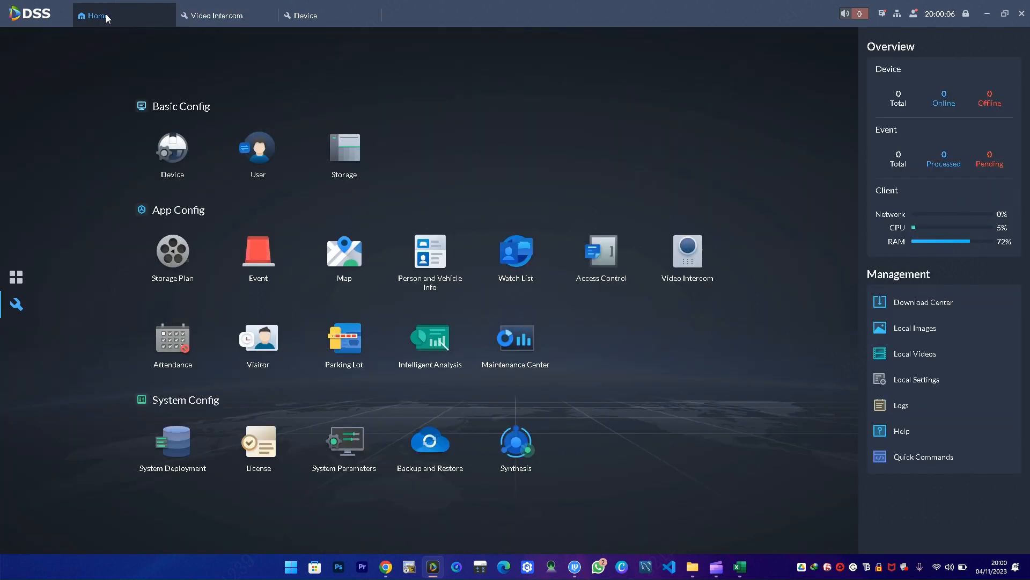
left_click(17, 277)
left_click(690, 162)
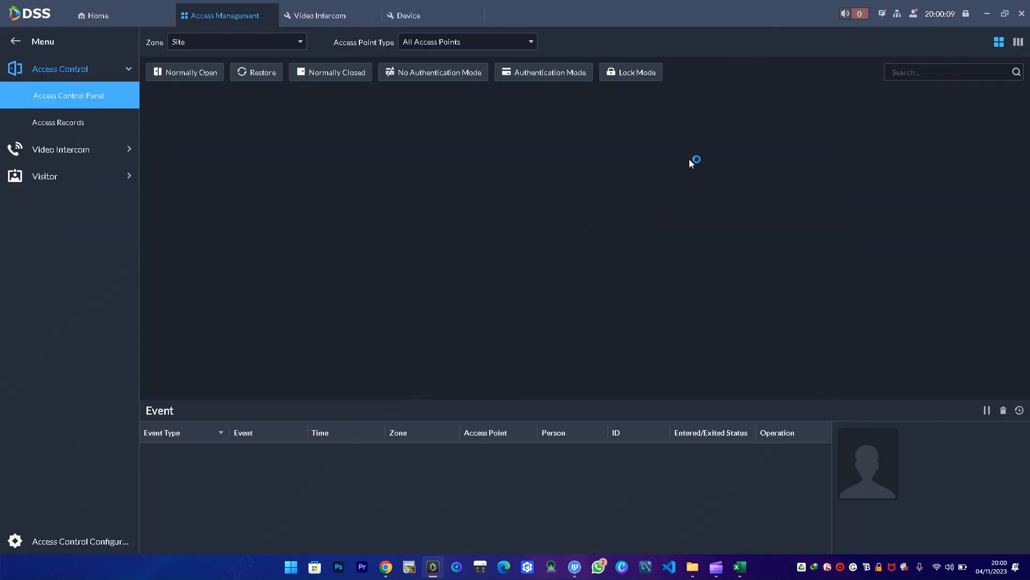
left_click(53, 153)
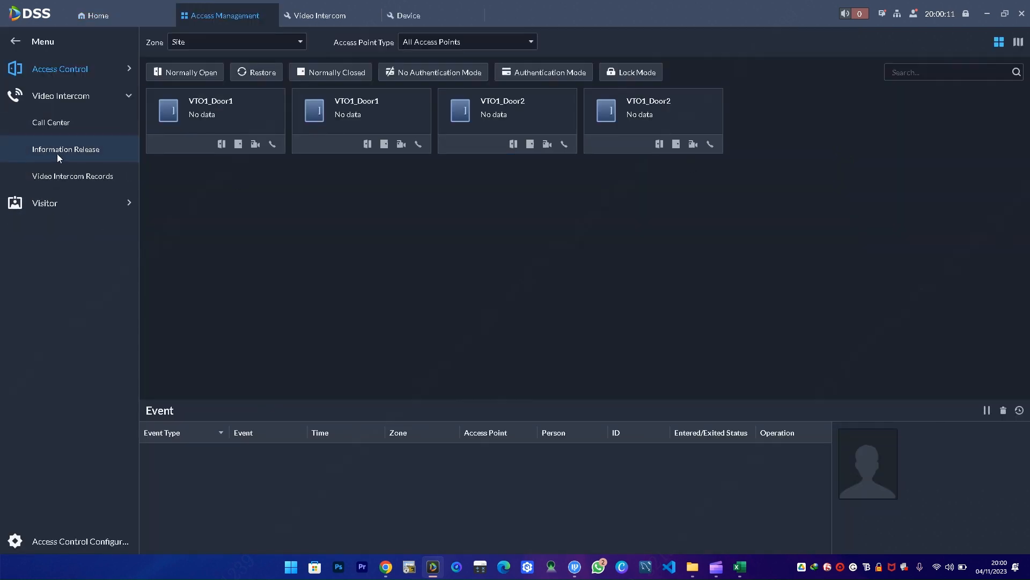
left_click(60, 122)
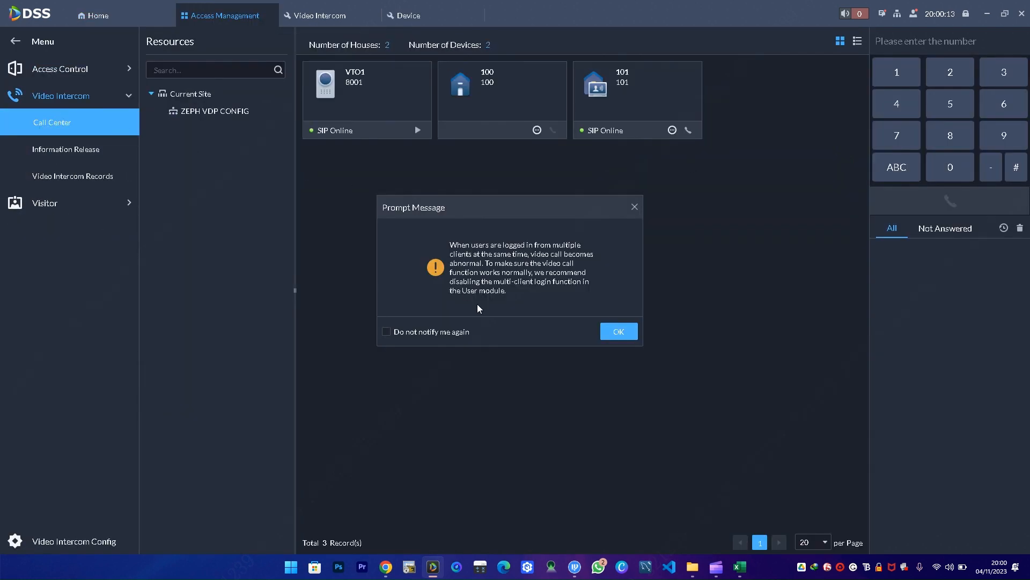
left_click(386, 332)
left_click(619, 332)
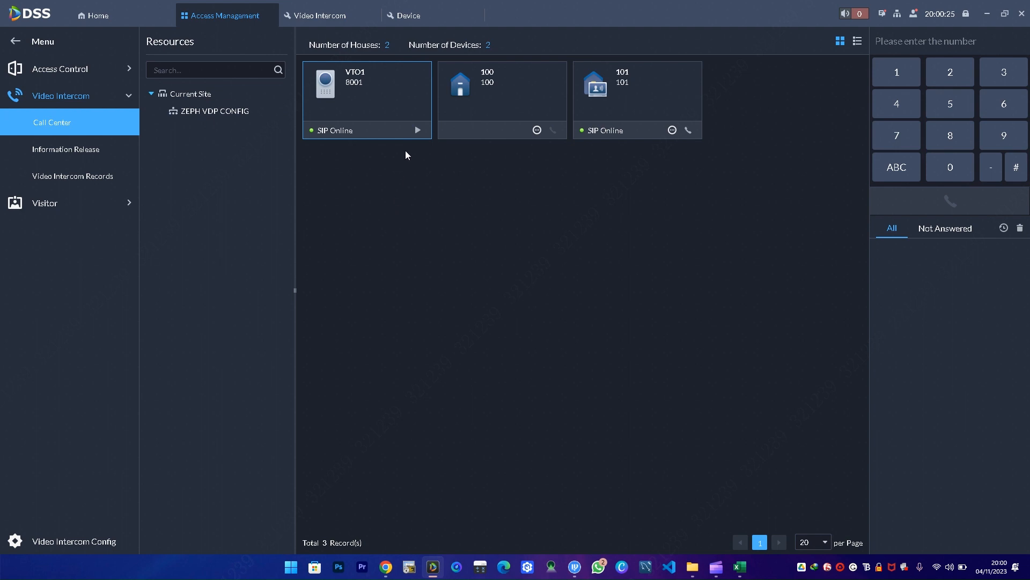
- Video-call VTO1 and try unlocking its first door, then call room 101's indoor monitor and hang up
left_click(418, 130)
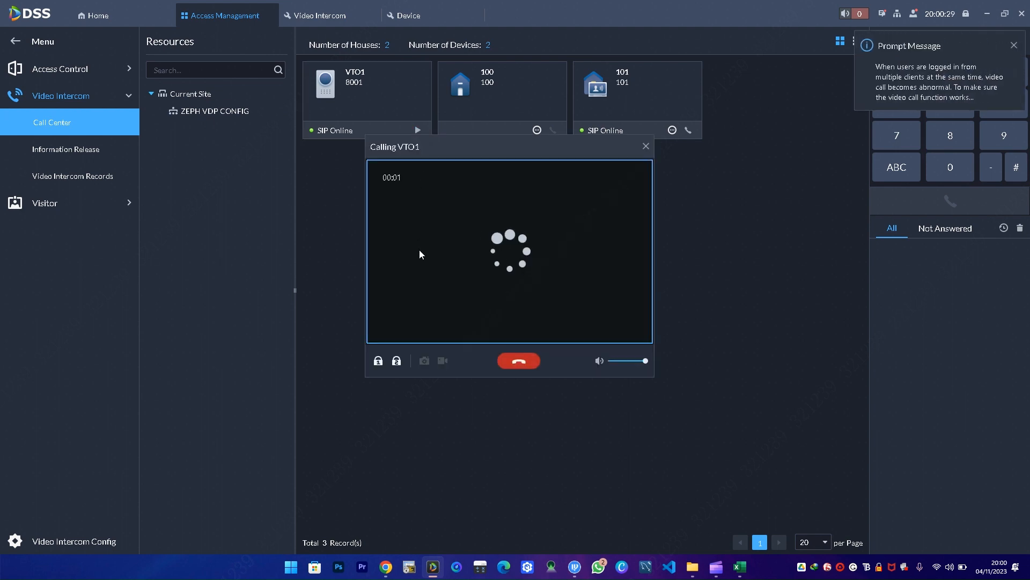
left_click(378, 361)
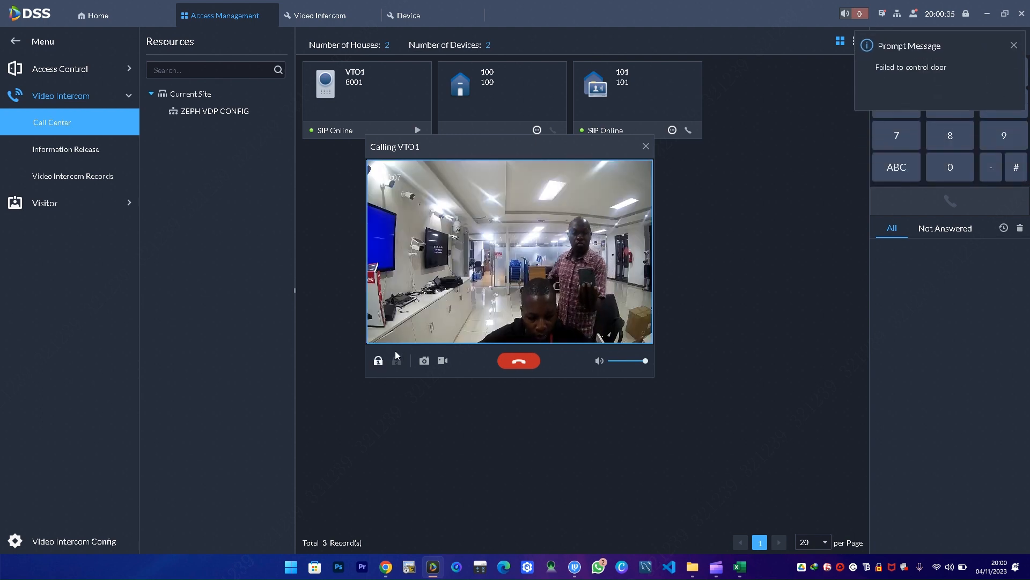
left_click(379, 362)
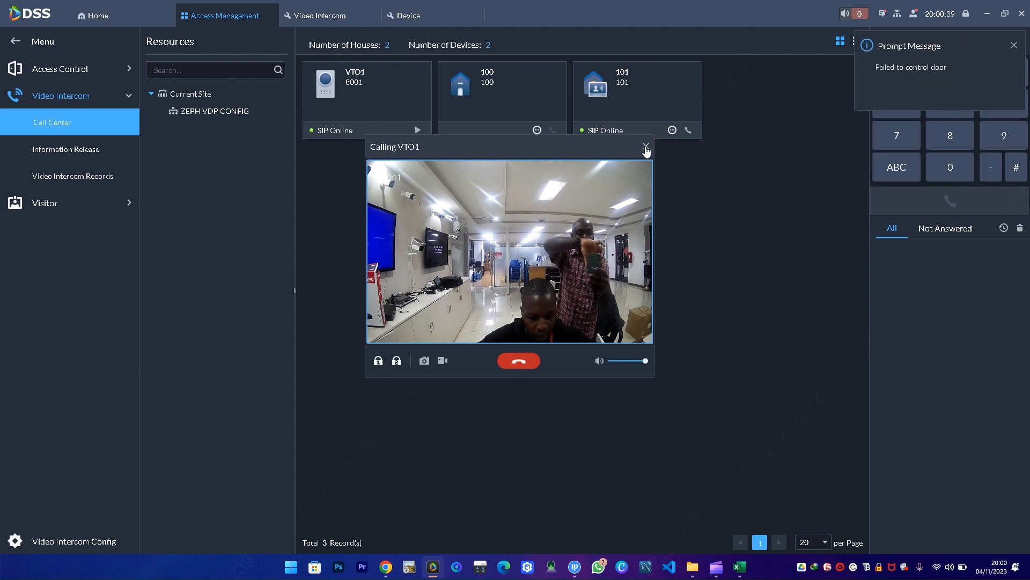
left_click(646, 146)
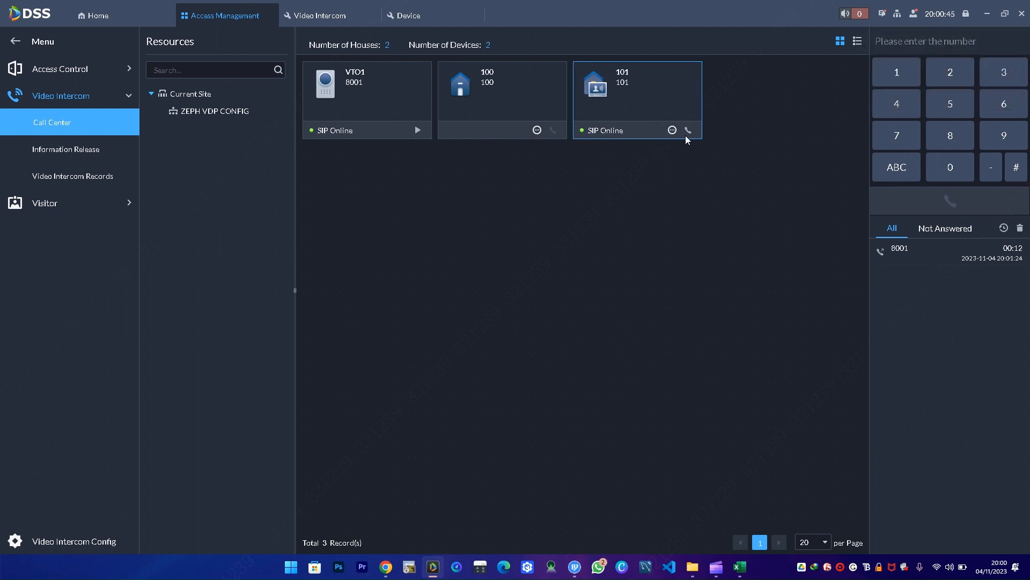
left_click(689, 131)
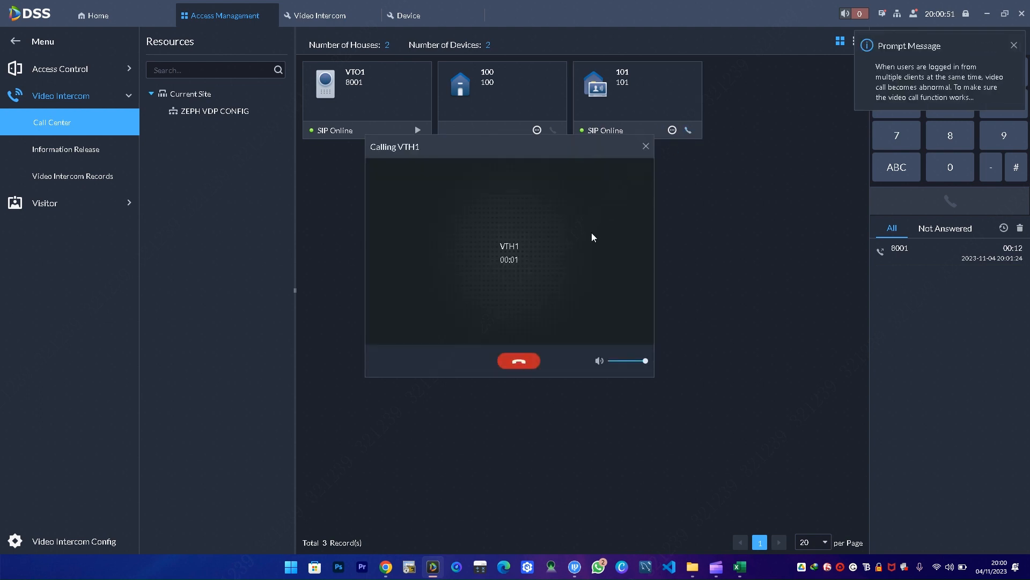
left_click(522, 361)
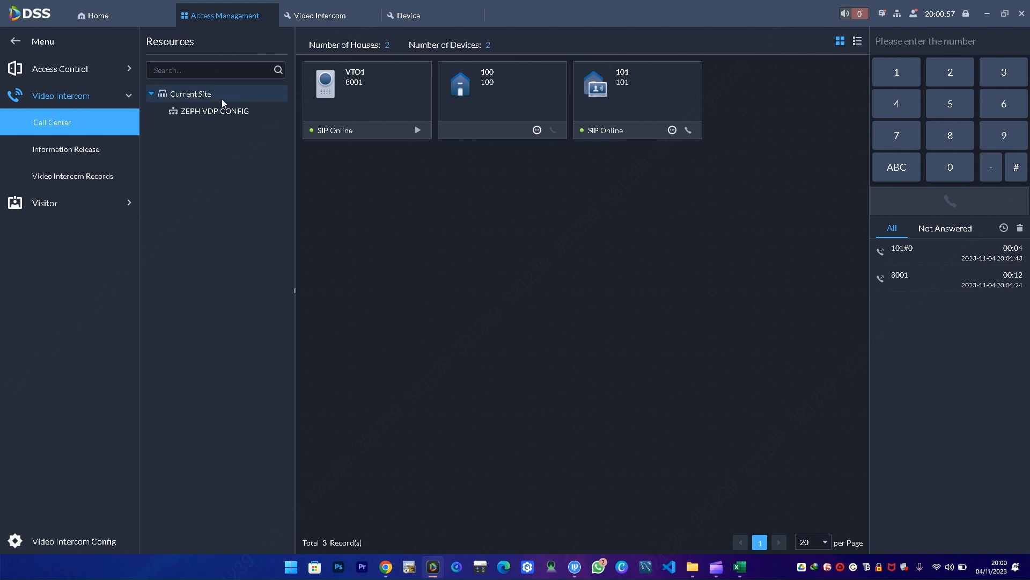
- Search the video intercom records for VTO1 and room 101 under ZEPH VDP CONFIG
left_click(61, 178)
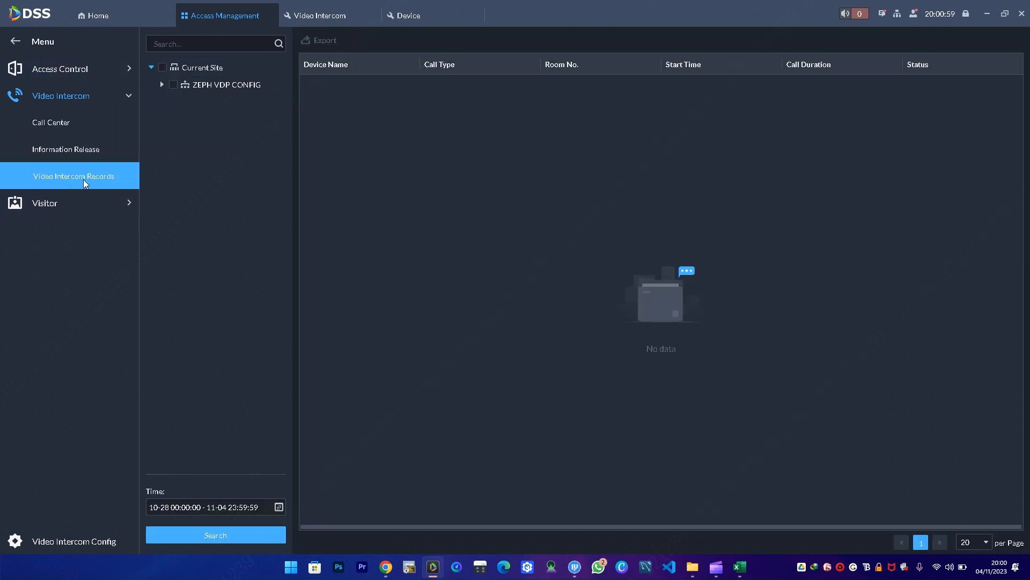
left_click(162, 84)
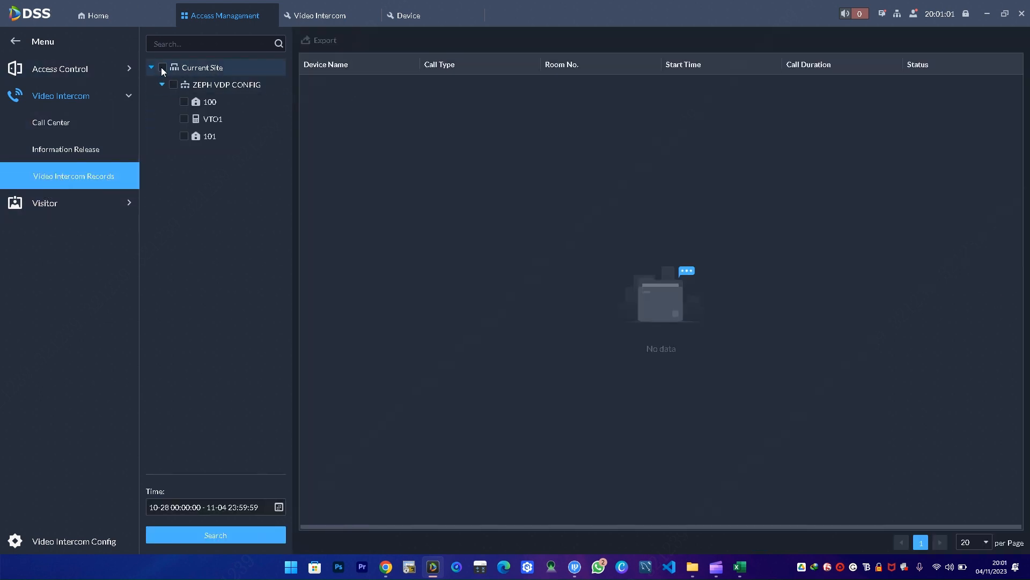
left_click(185, 118)
left_click(183, 136)
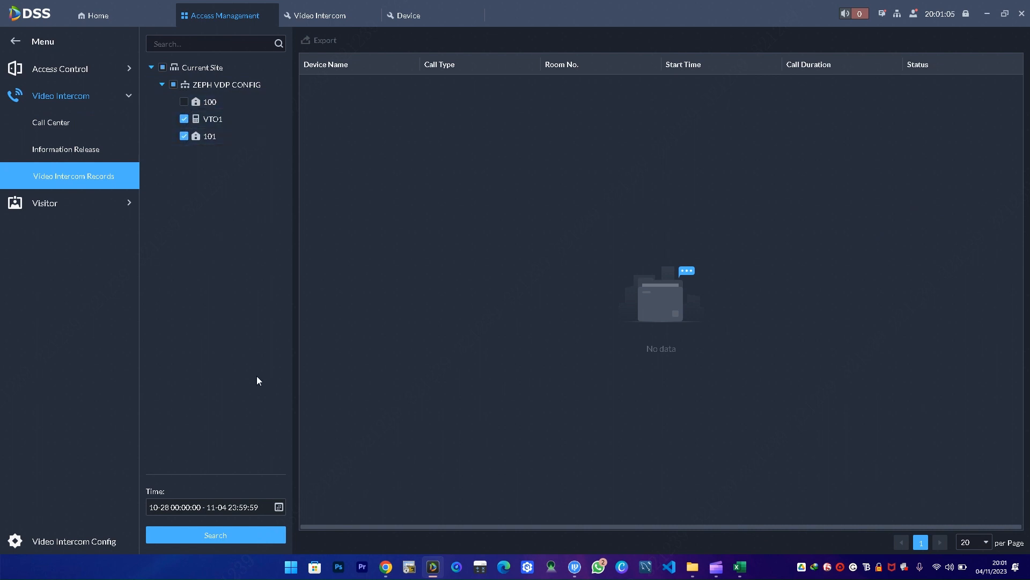
left_click(230, 535)
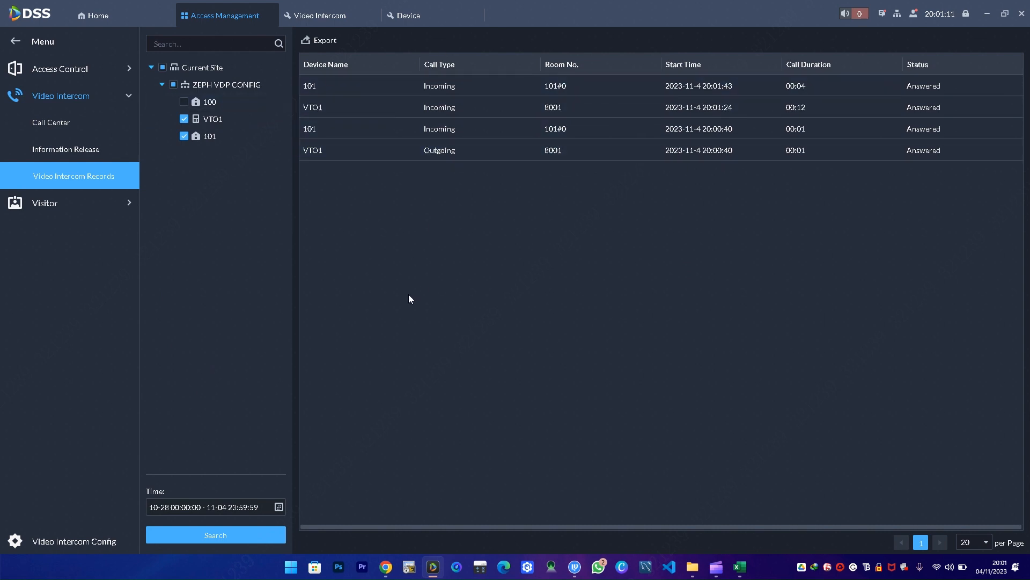
- Start the call records export, entering the login password and the encryption password twice
left_click(321, 45)
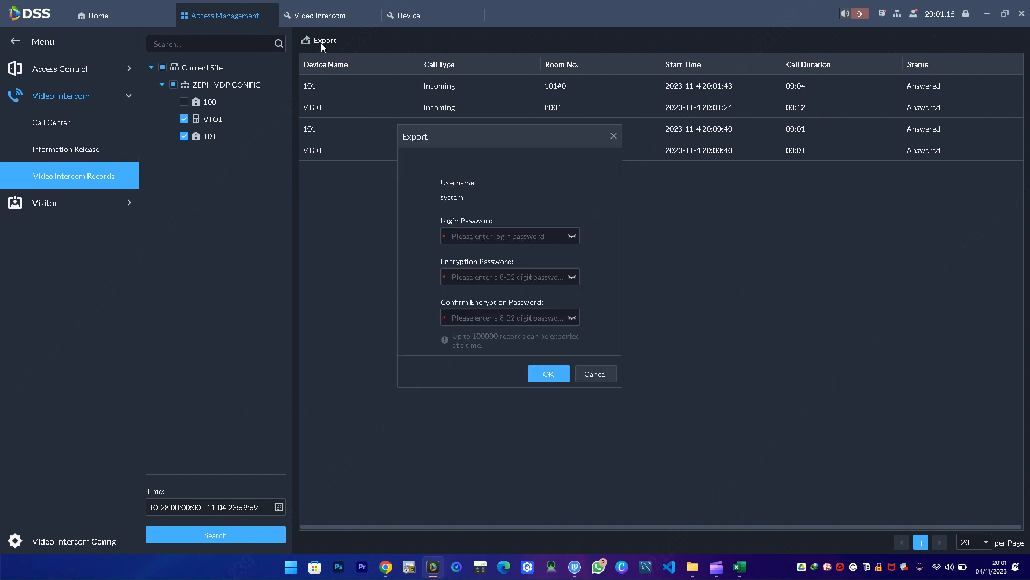
left_click(487, 237)
key("Caps_Lock")
type("•")
key("Caps_Lock")
type("•")
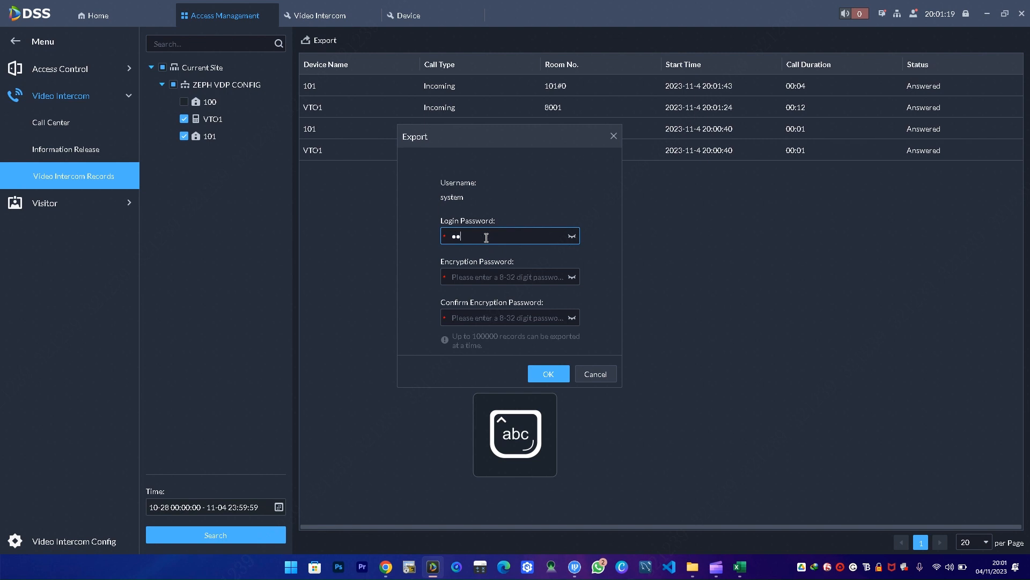
type("•••••••")
left_click(504, 274)
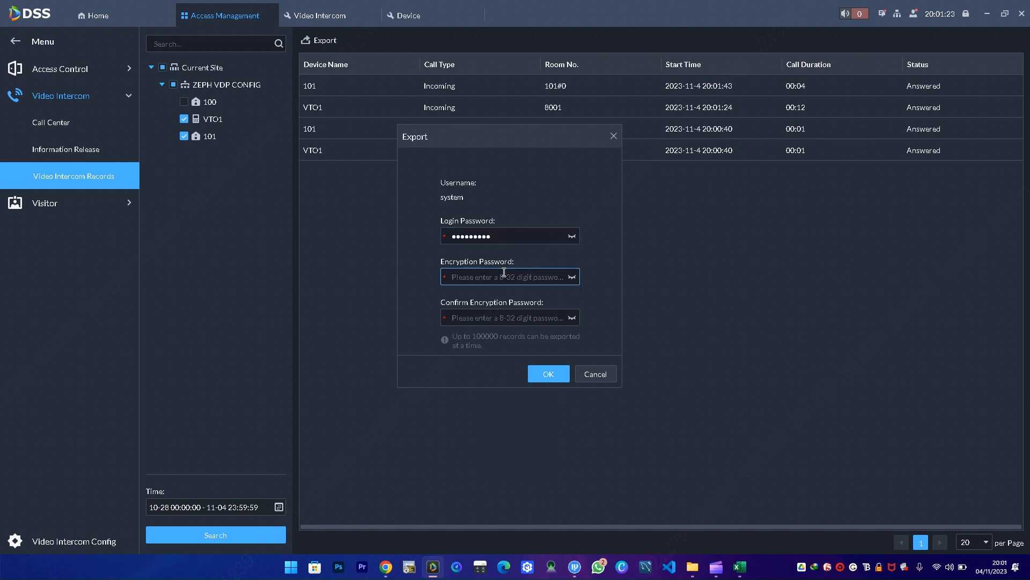
type("••••••••")
left_click(550, 318)
type("•••••")
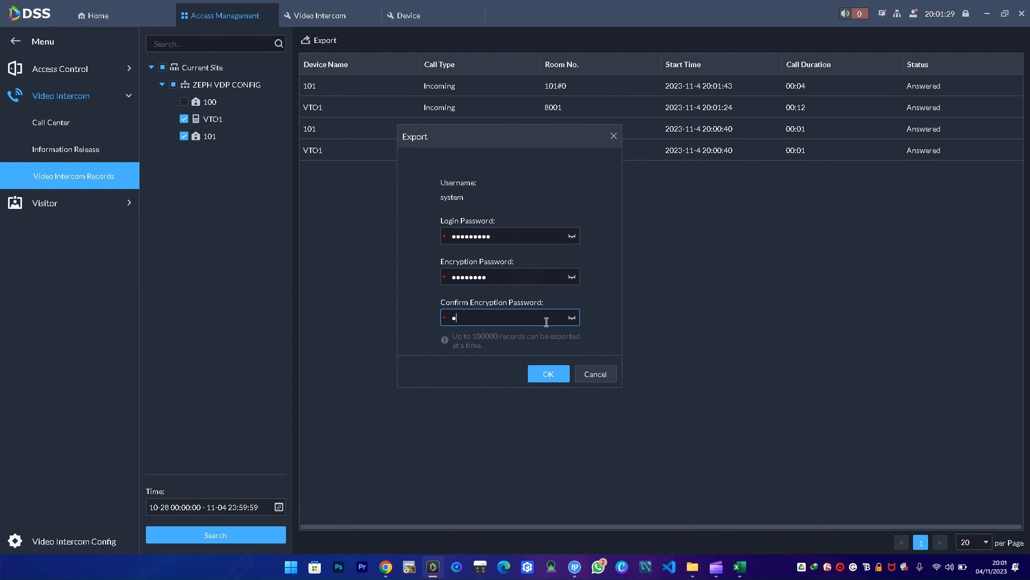
type("•••")
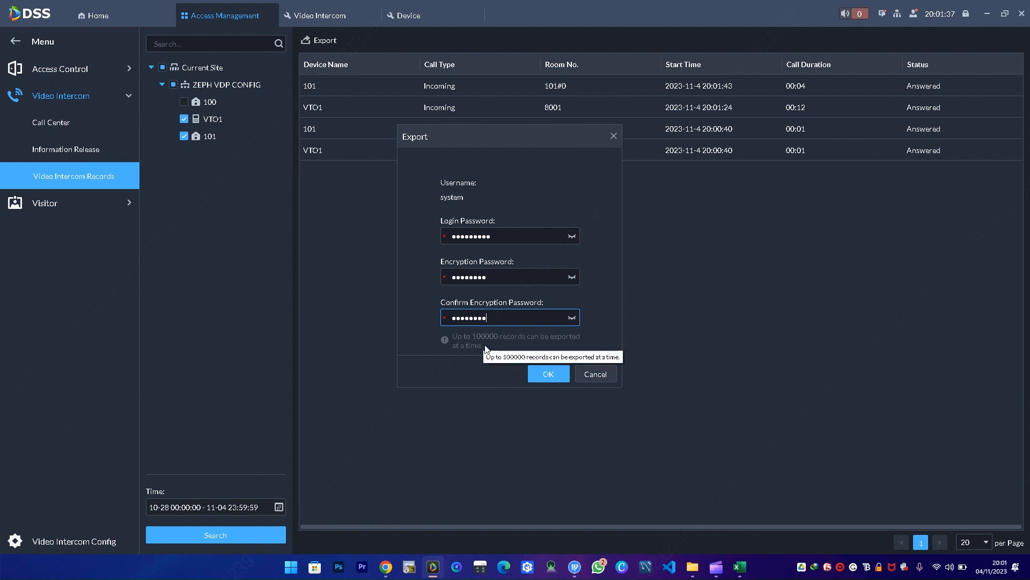
left_click(549, 375)
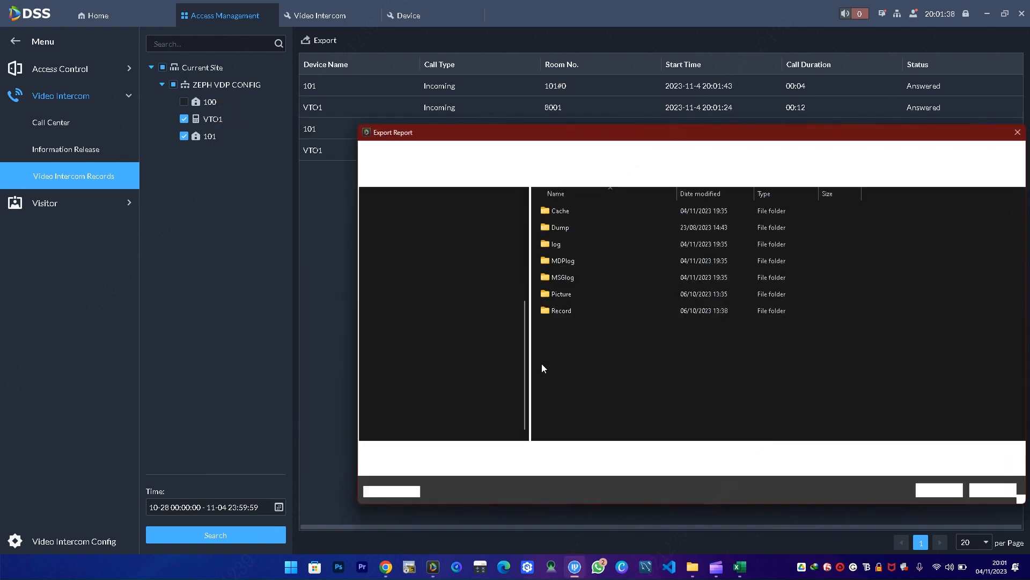
- Save Video Call Records.zip into Downloads and close the export completion notice
scroll(443, 193, "up", 2)
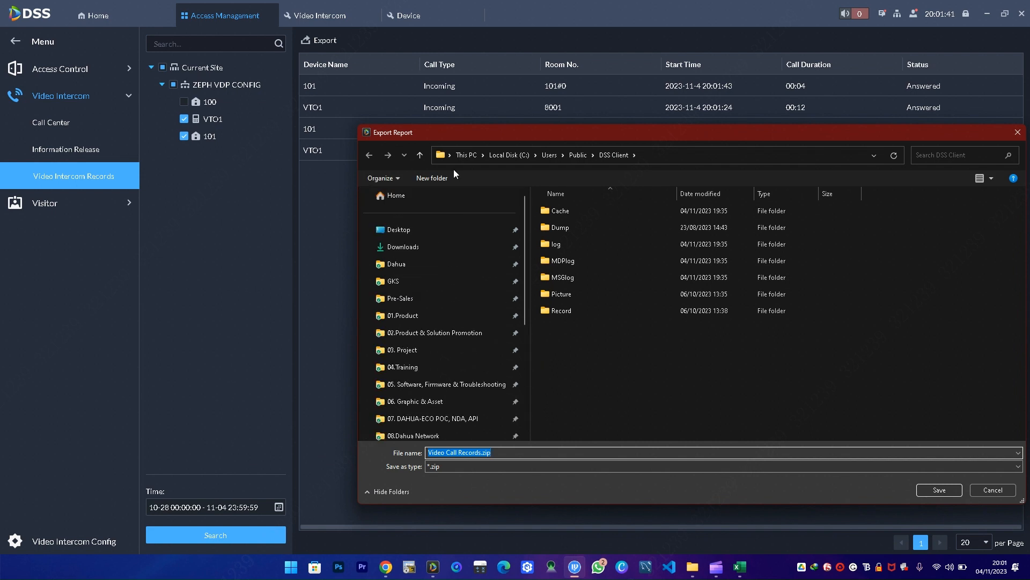
left_click(436, 245)
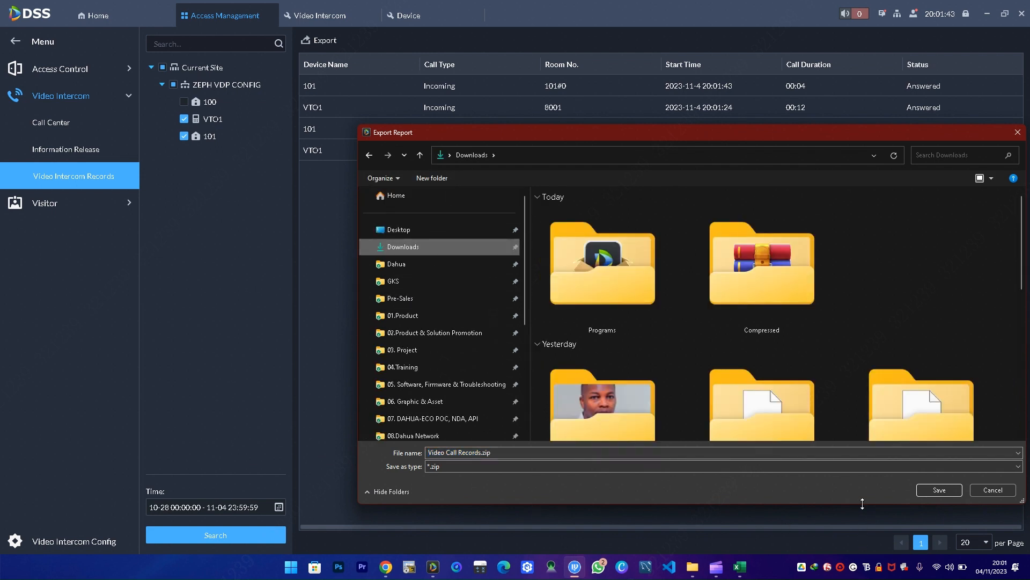
left_click(920, 486)
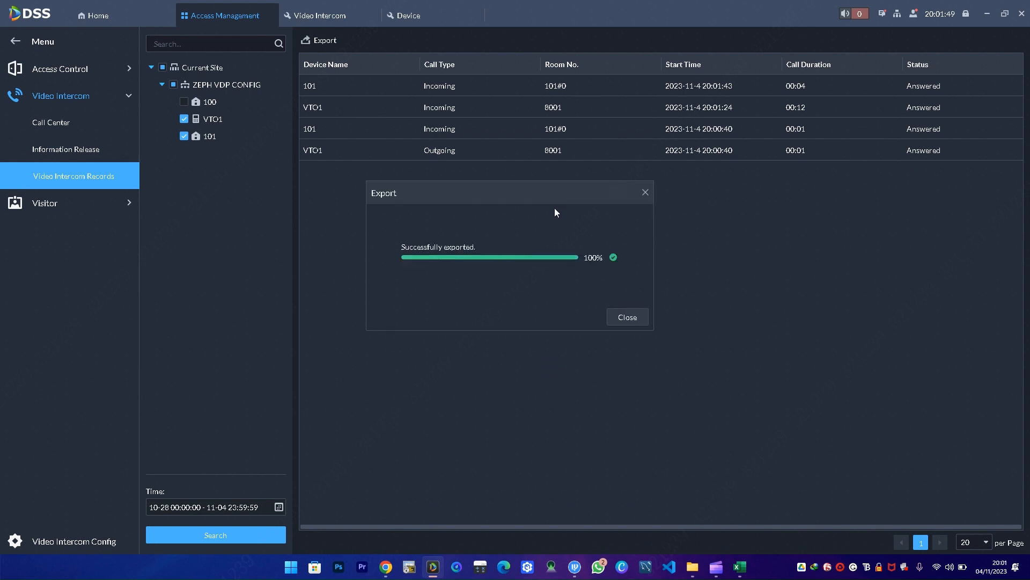
left_click(627, 317)
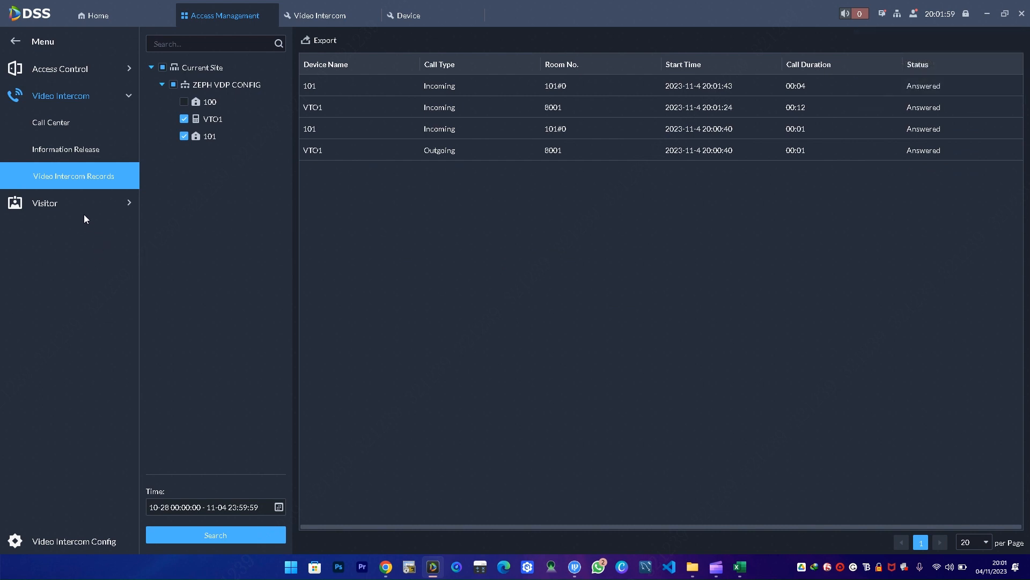
- Start a new Information Release message addressed to room 101 under ZEPH VDP CONFIG
left_click(73, 150)
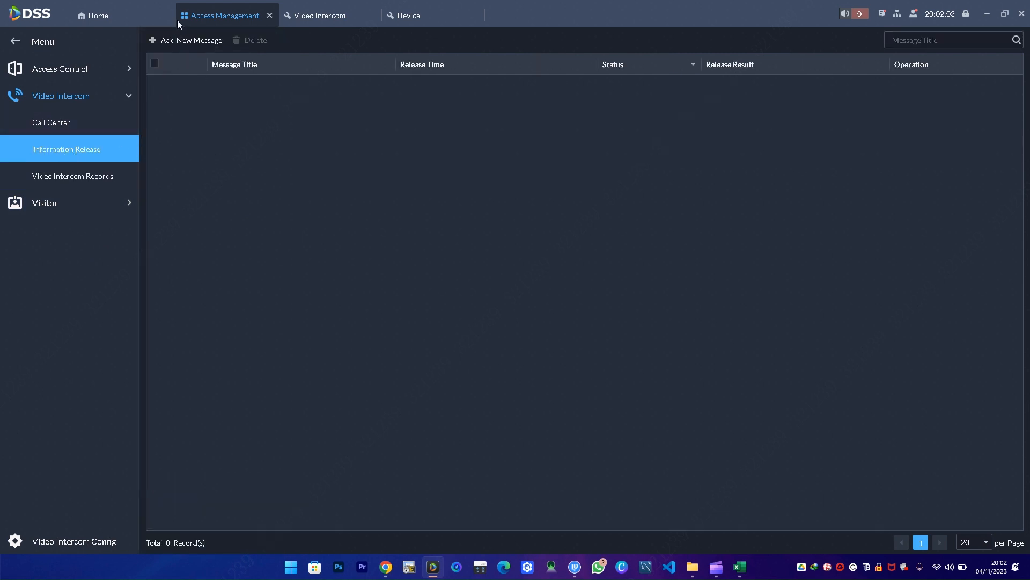
left_click(183, 43)
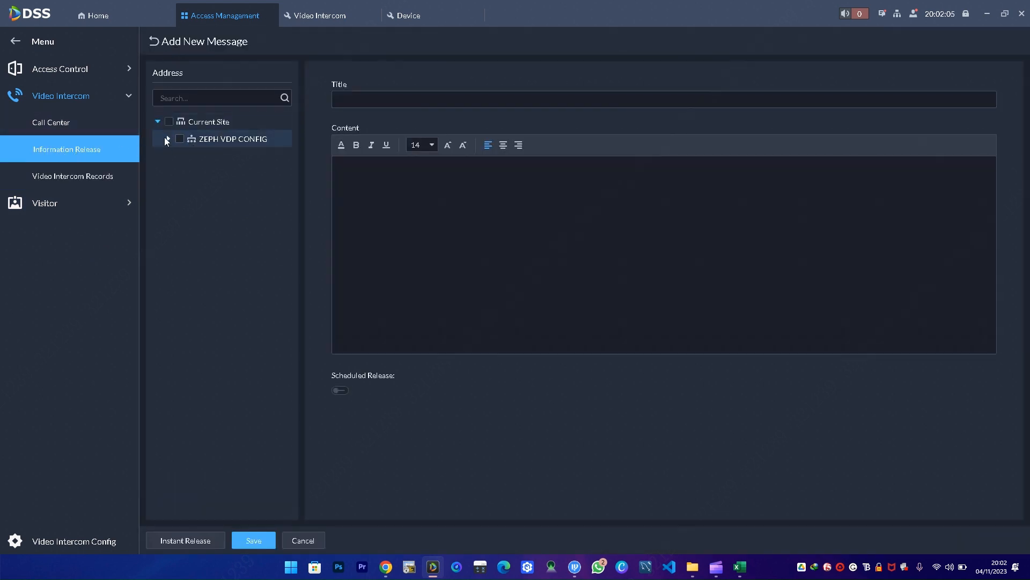
left_click(167, 138)
left_click(190, 173)
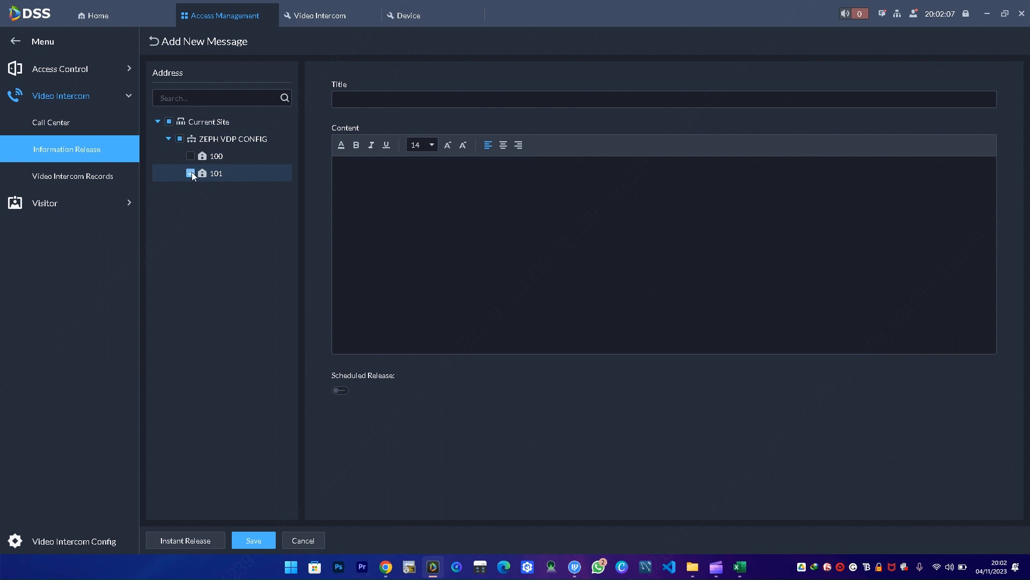
- Title the message RENT ALERT, ask for payment in the content, and release it instantly
left_click(391, 98)
key("Caps_Lock")
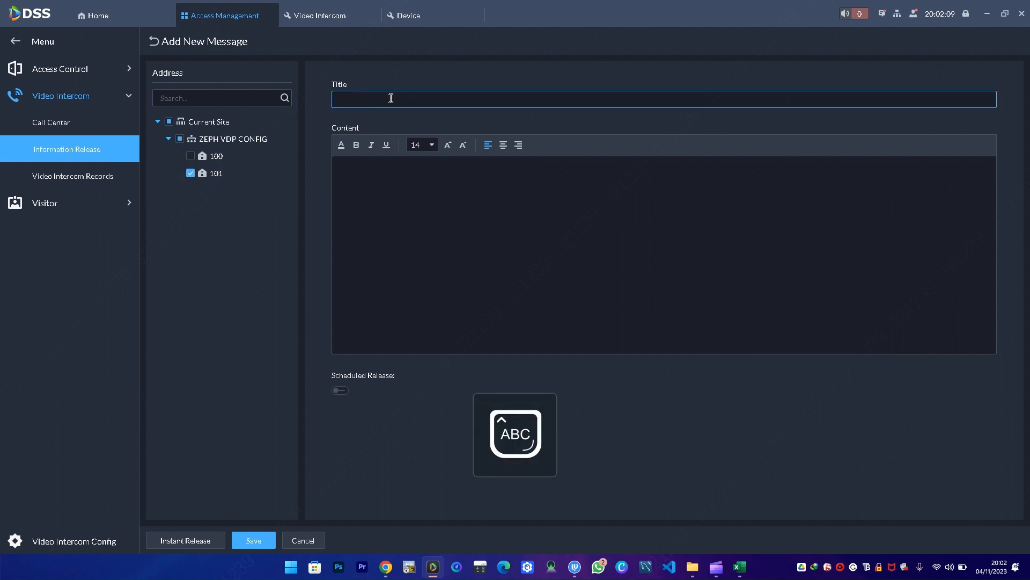
type("RENT ALERT")
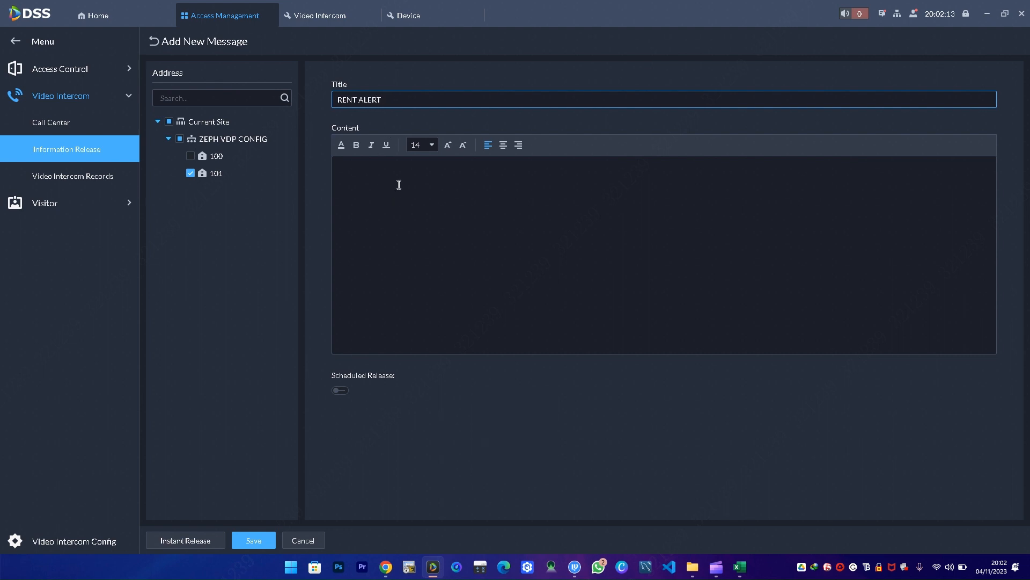
left_click(400, 183)
type("PL")
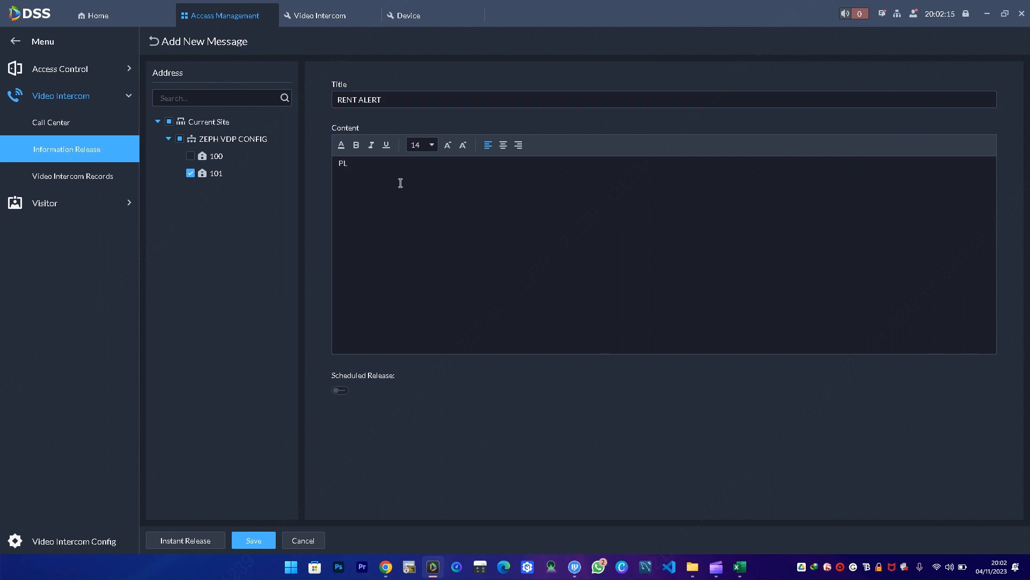
key("BackSpace")
key("Caps_Lock")
type("leas")
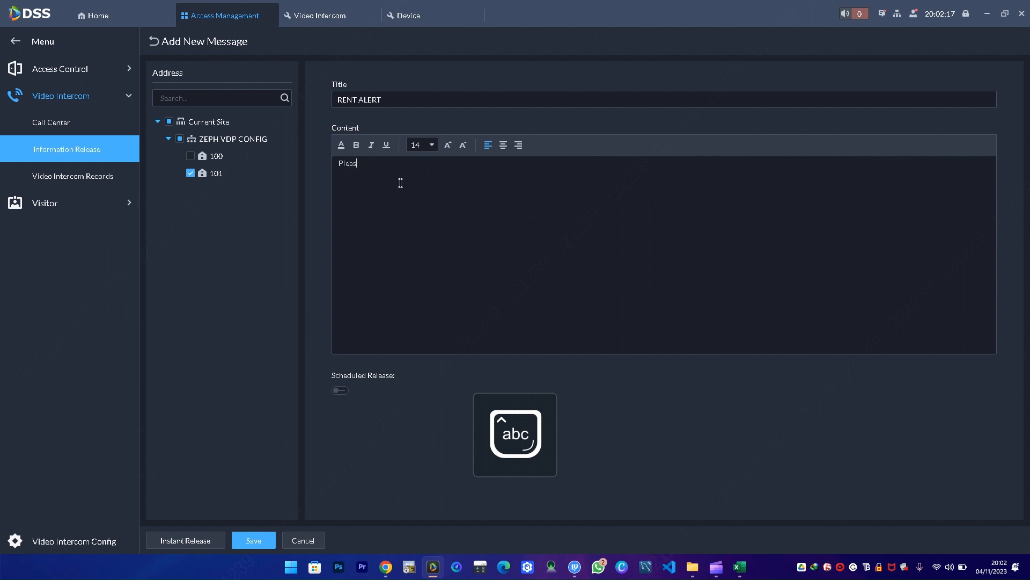
type("e submit")
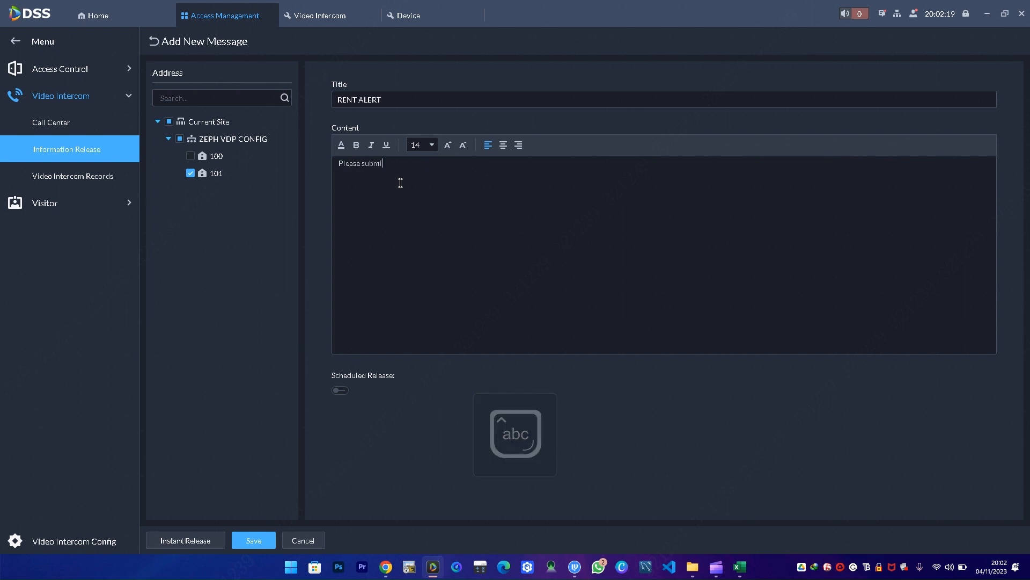
type(" you")
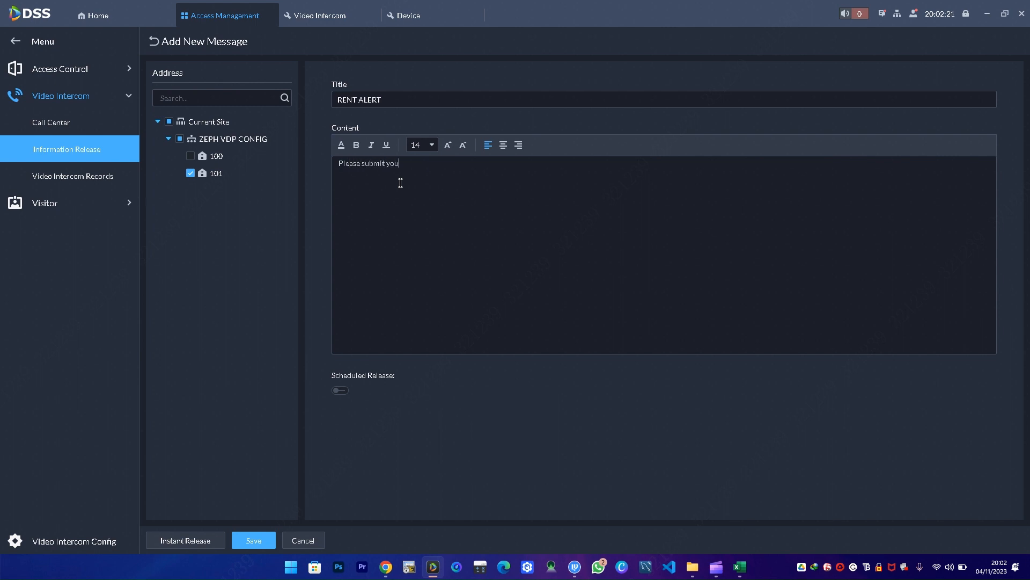
type("r payment before 7ty")
key("BackSpace")
left_click(177, 543)
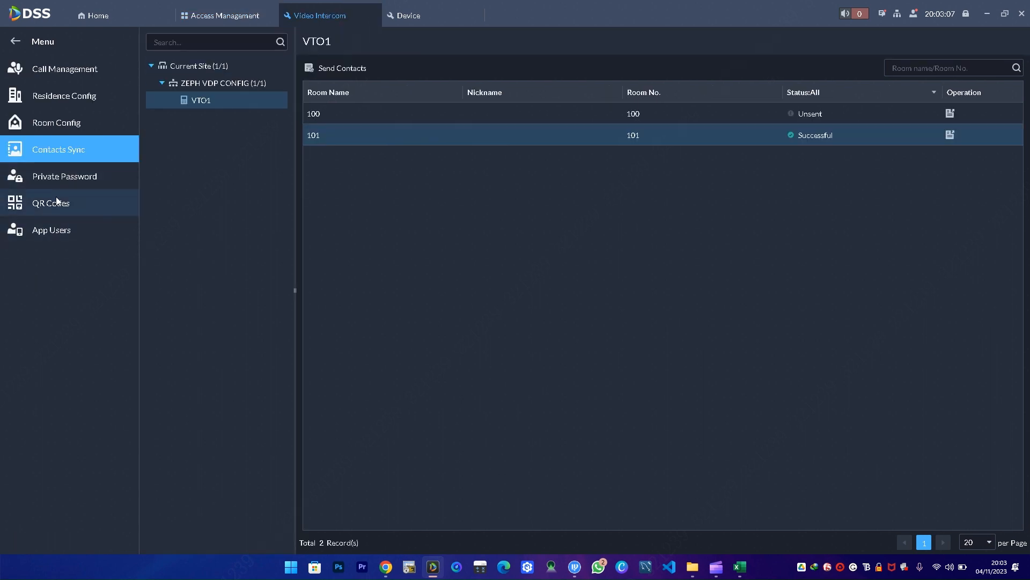
- Set the app registration QR code's community name DAHUA WESTLANDS and note TEST, then save
left_click(59, 195)
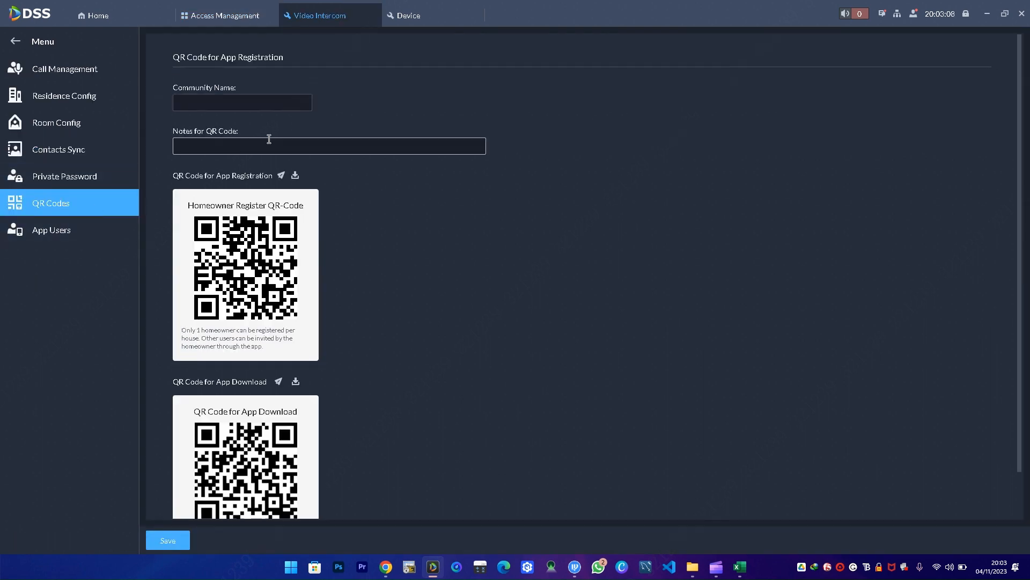
left_click(261, 106)
key("Caps_Lock")
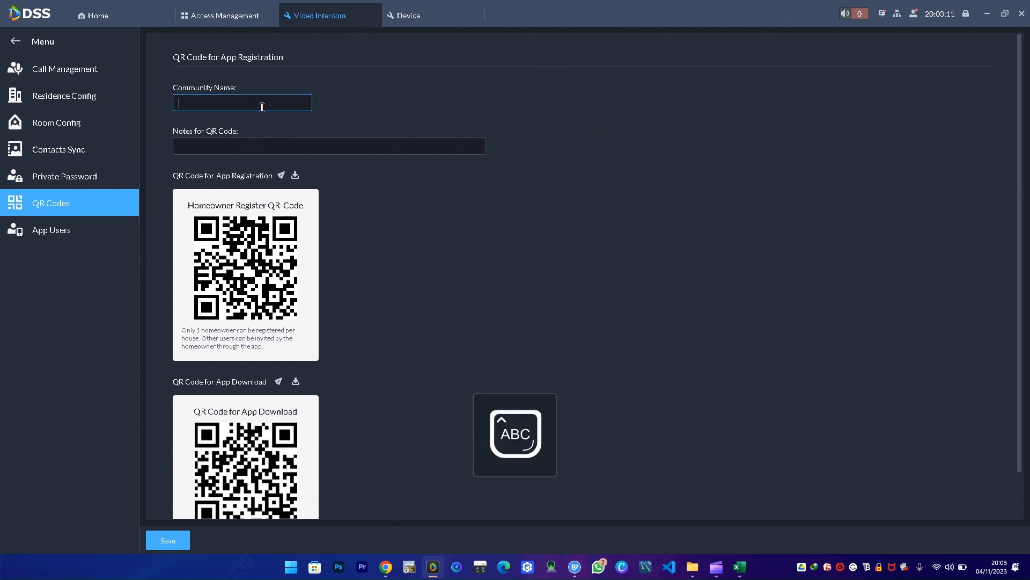
type("DAH")
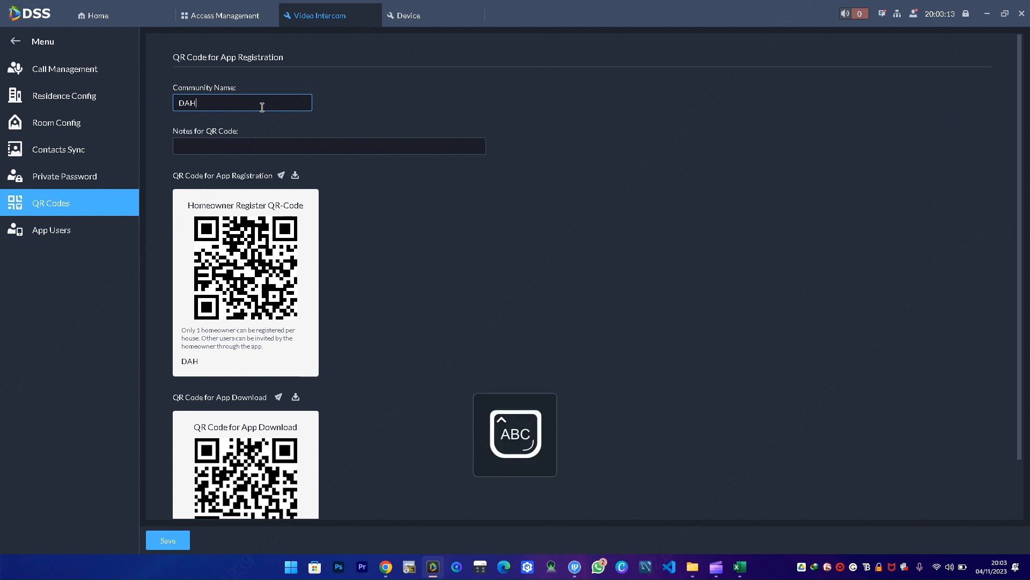
type("UA WESTLANDS")
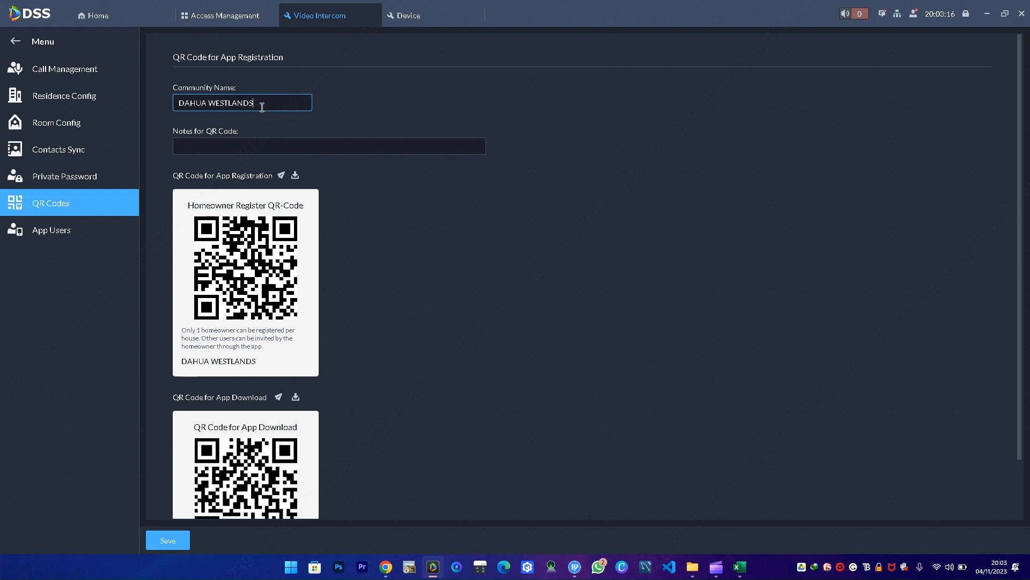
left_click(268, 146)
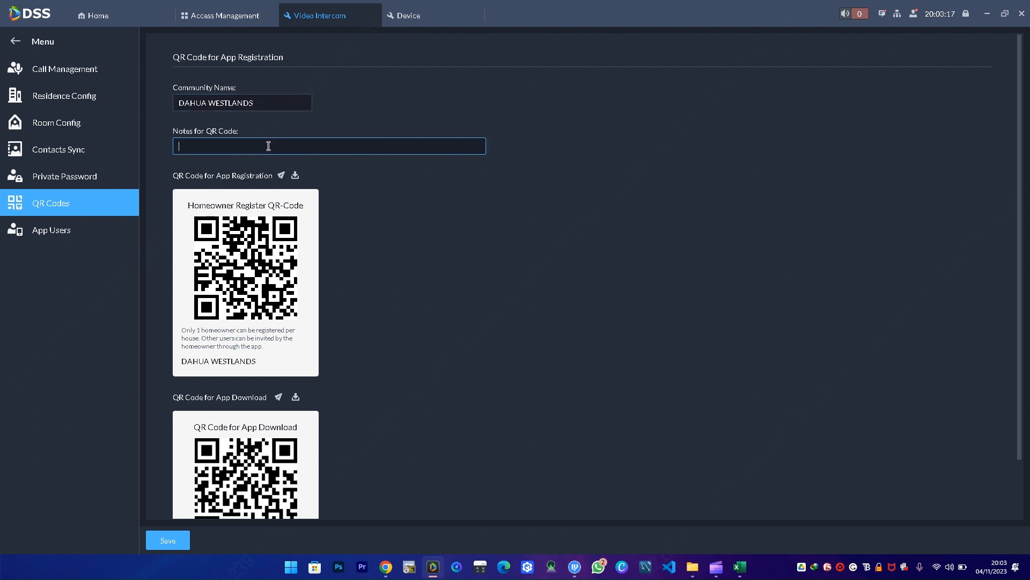
type("TEST")
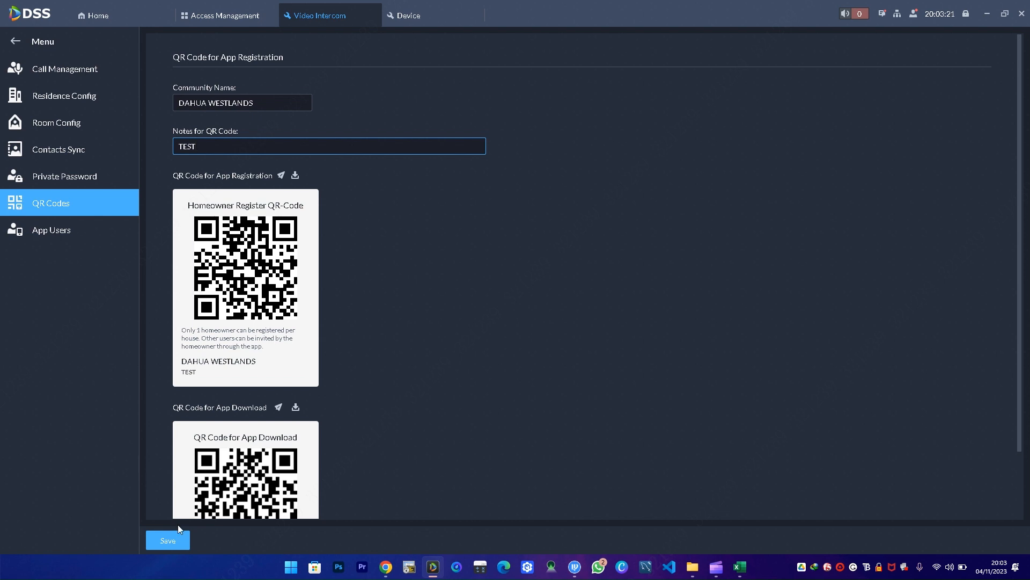
left_click(168, 539)
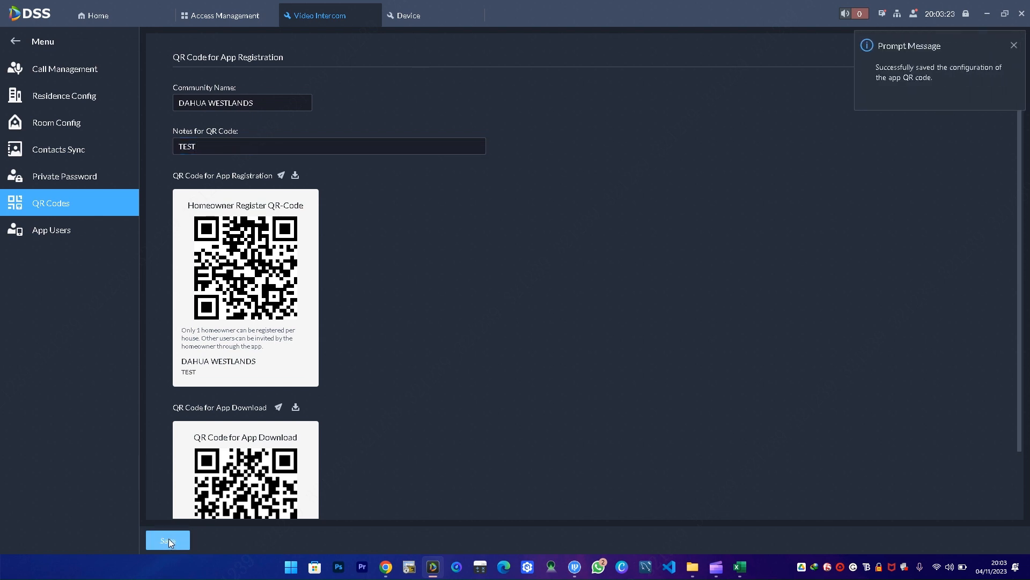
left_click(170, 538)
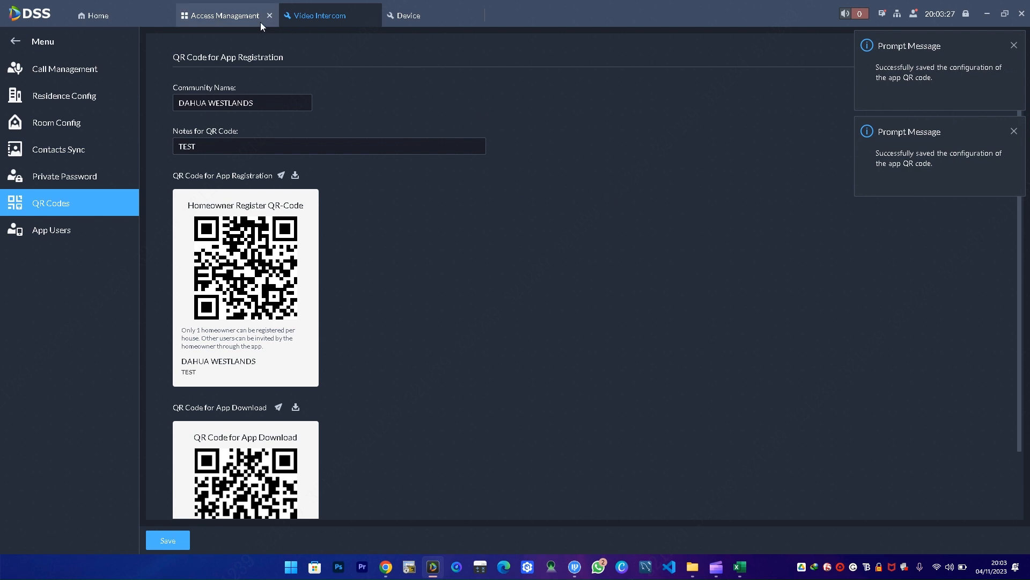
- In Person and Vehicle Info, start a new group named Test Person List under All Persons and Vehicles
left_click(116, 14)
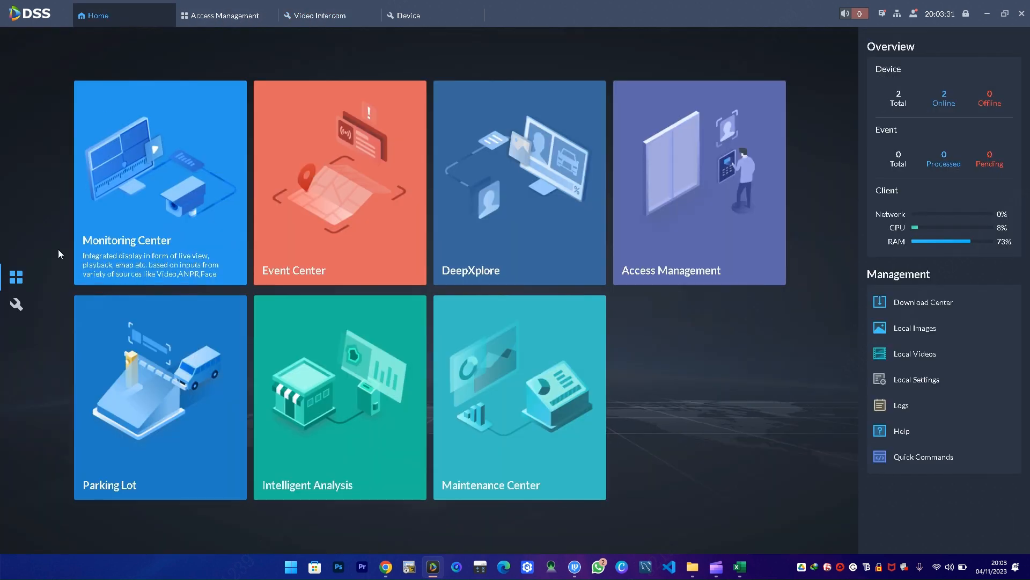
left_click(18, 305)
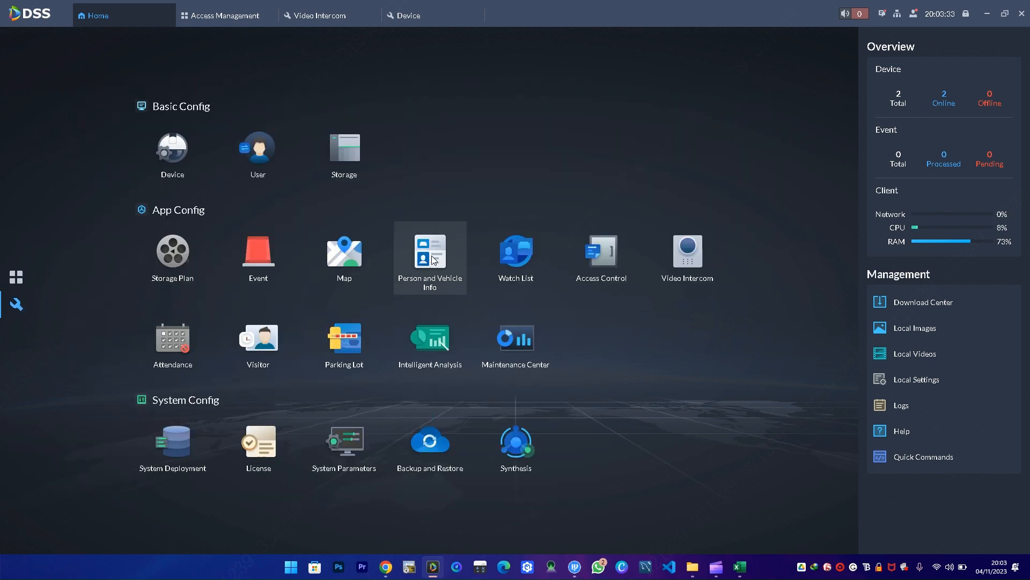
left_click(426, 251)
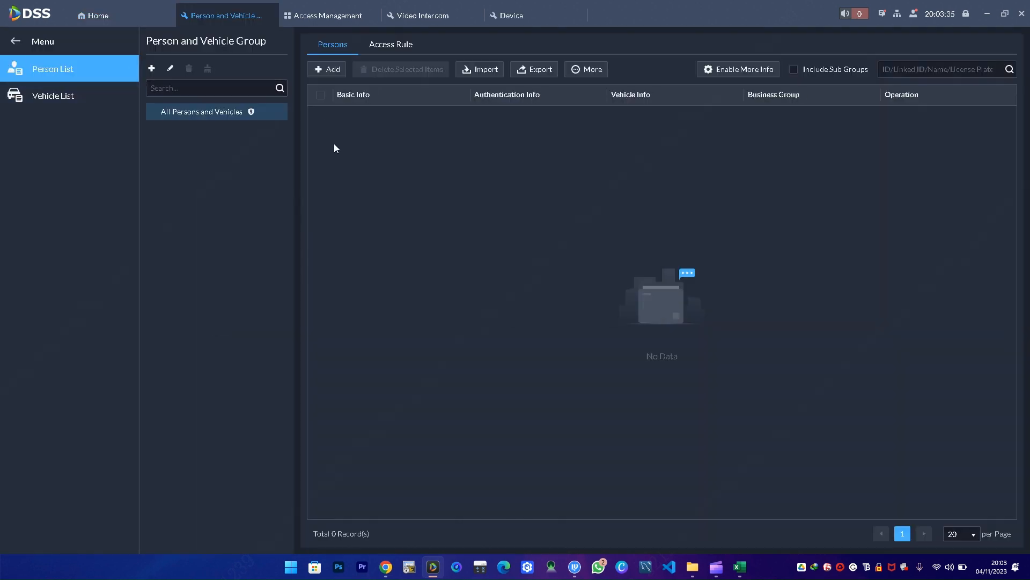
left_click(152, 70)
left_click(237, 171)
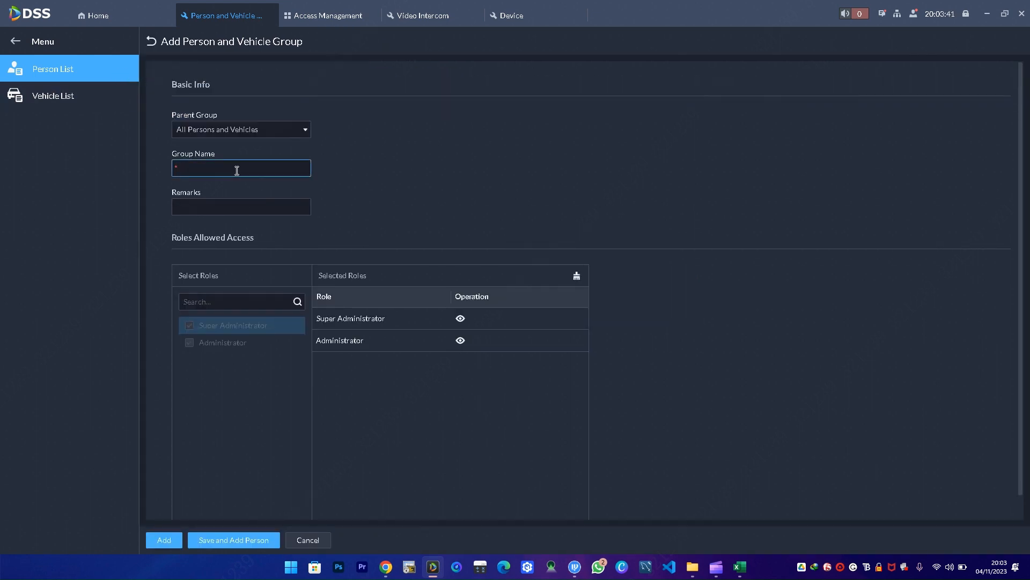
type("Tes")
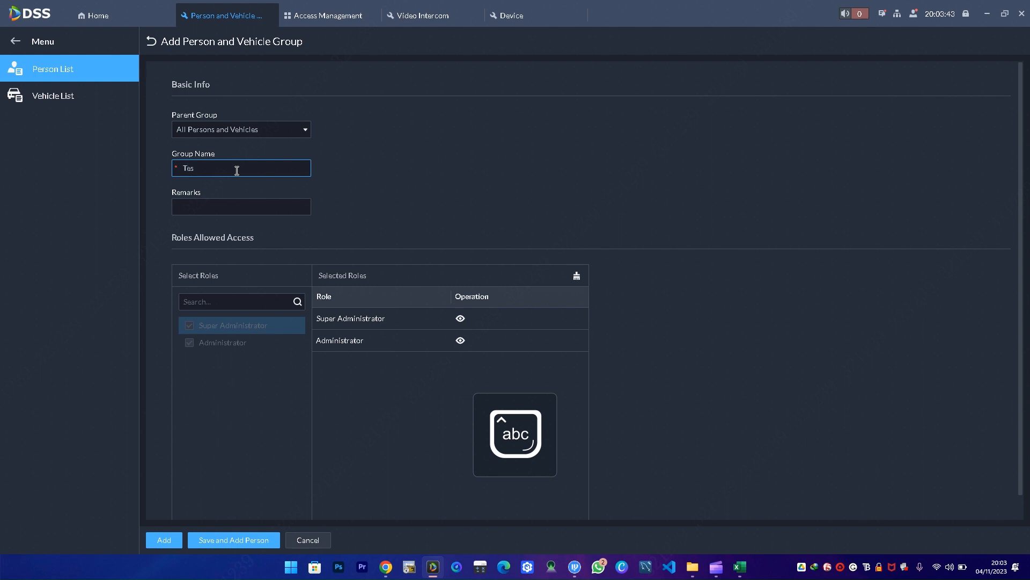
type("t")
type("Person List")
scroll(317, 287, "down", 1)
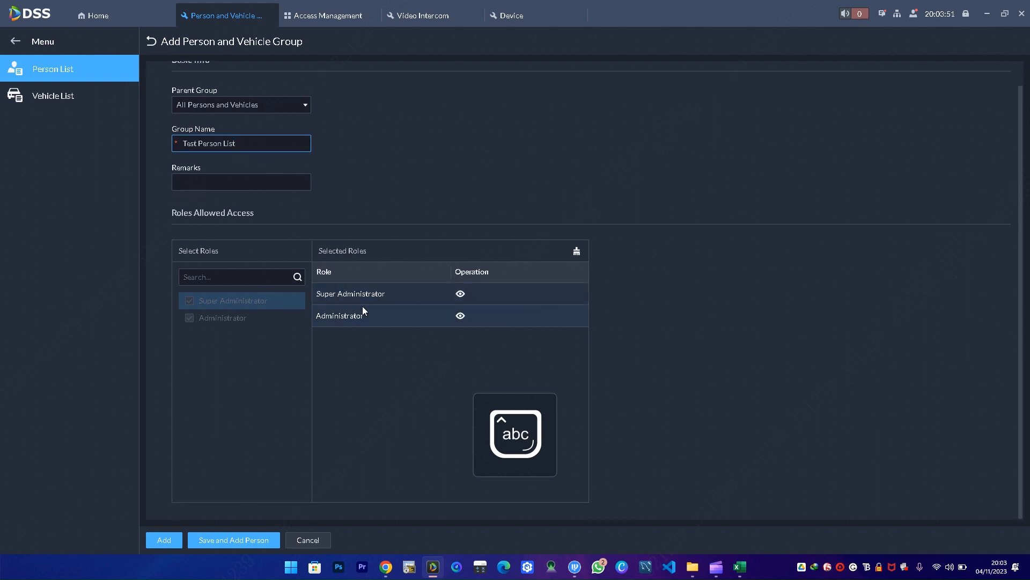
- Add the Test Person List group and begin adding a person to it
left_click(161, 542)
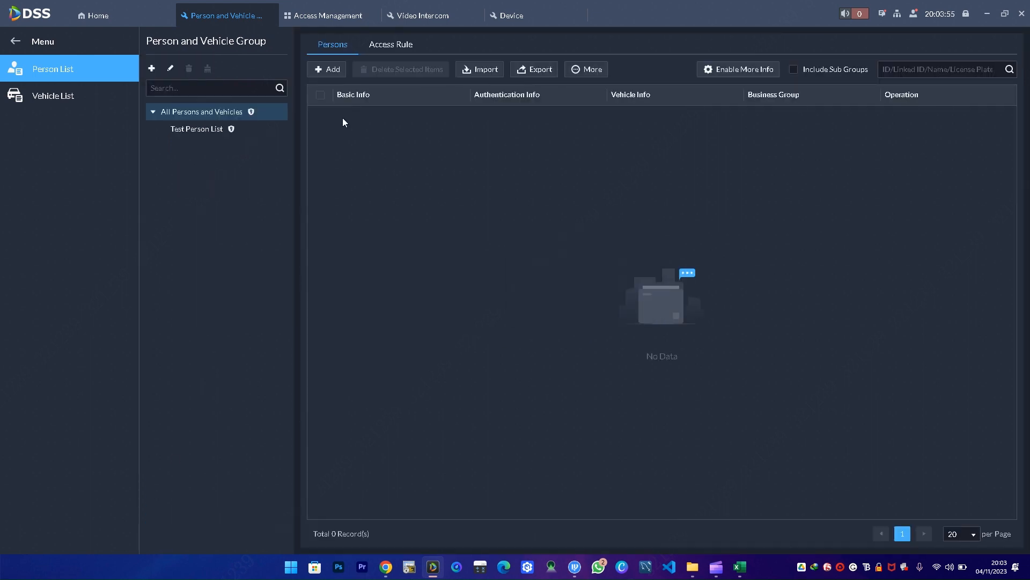
left_click(209, 130)
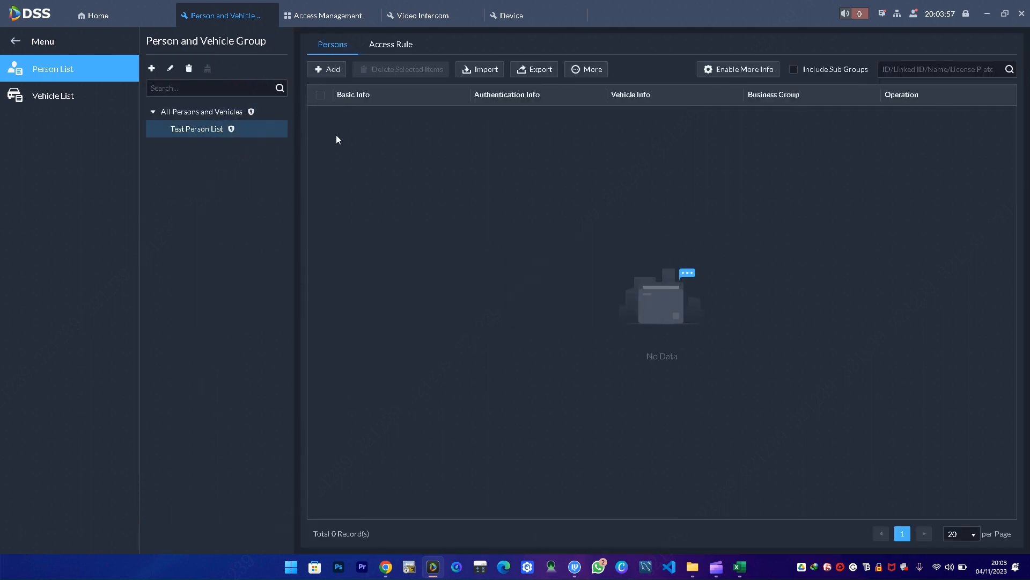
left_click(330, 70)
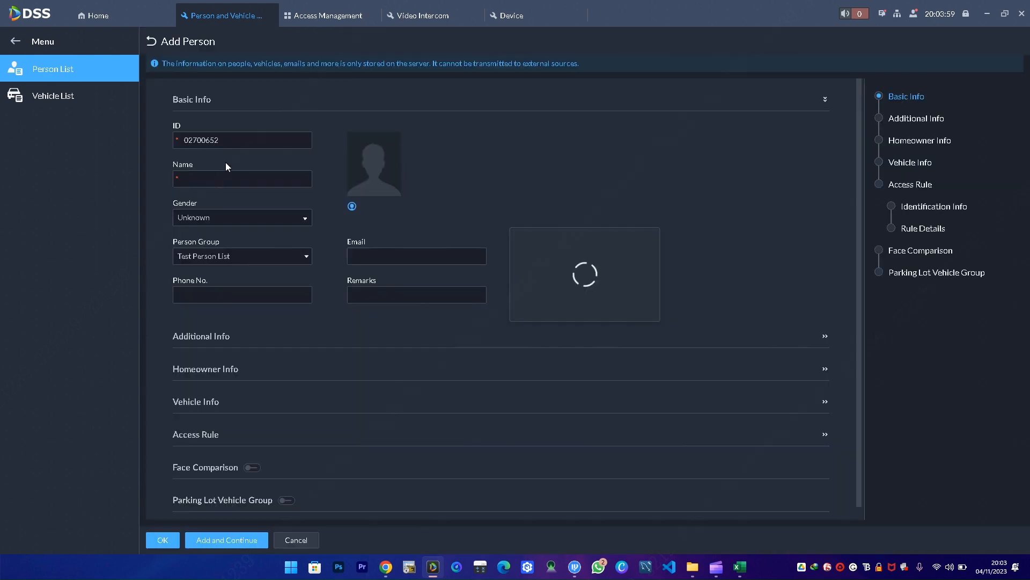
- Enter the new person's name in the Add Person form
left_click(221, 179)
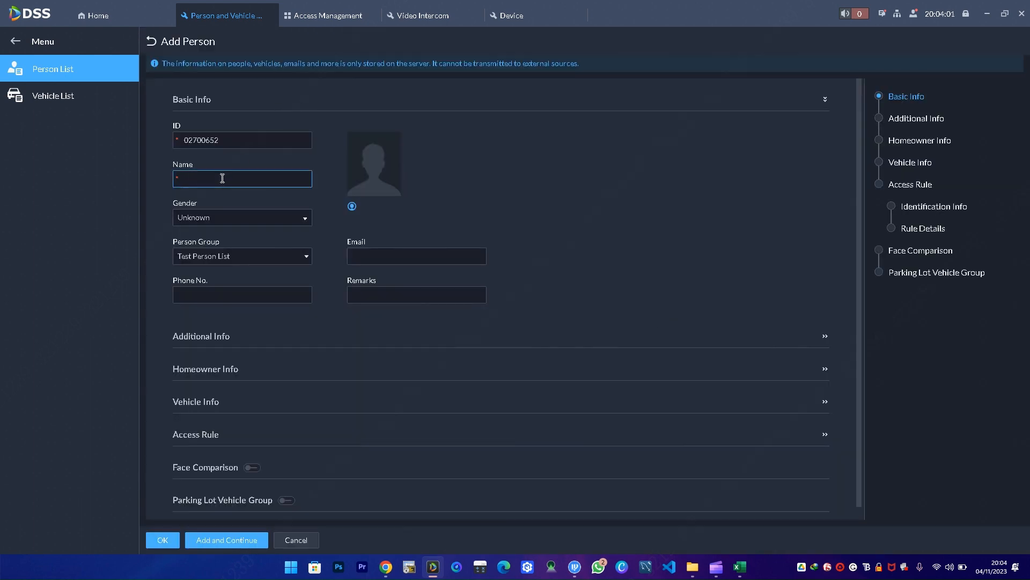
type("ze")
key("BackSpace")
key("BackSpace")
key("Caps_Lock")
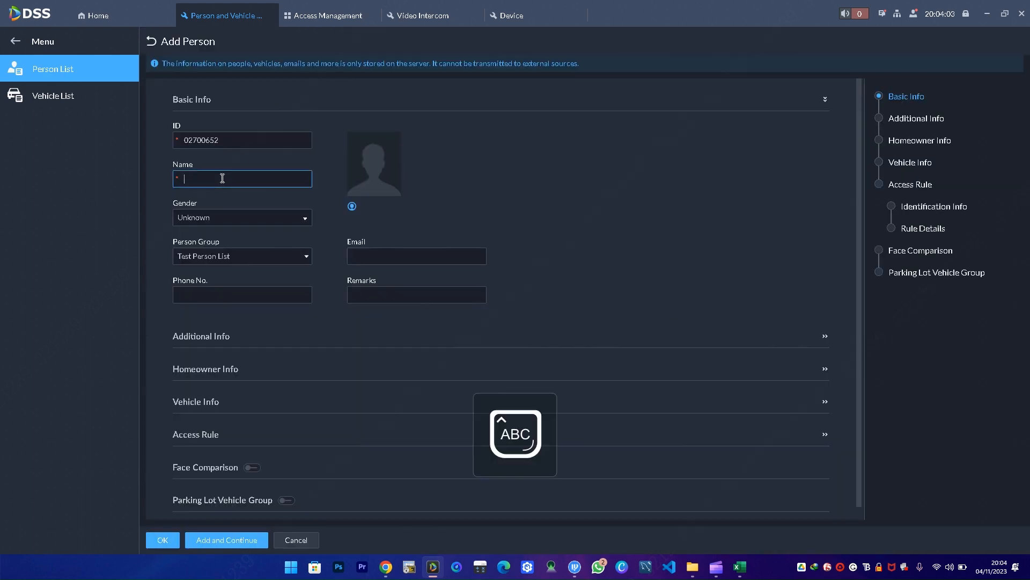
type("Z")
key("Caps_Lock")
type("ep")
key("ctrl+a")
type("zep")
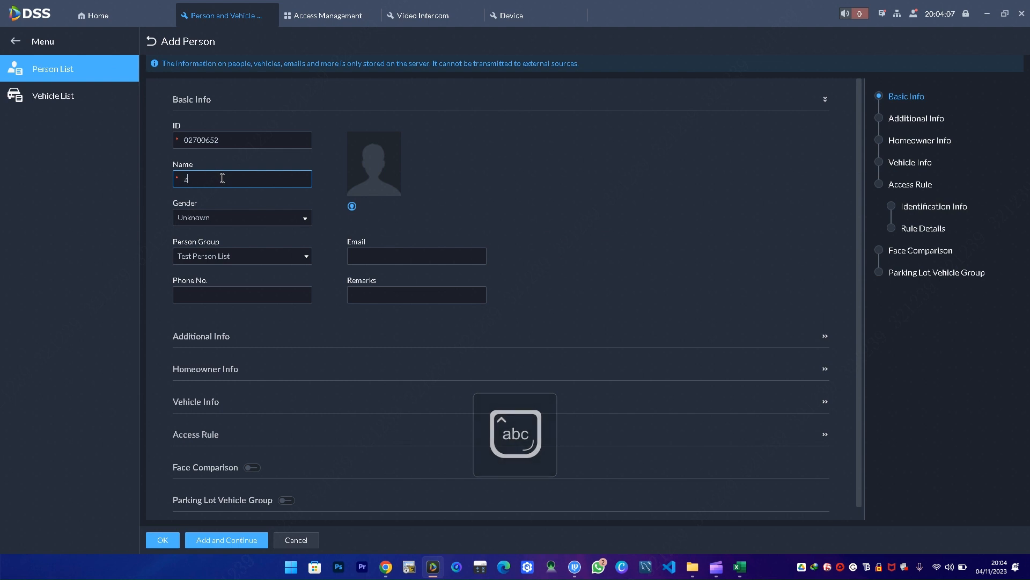
- Set the person's gender to Male and group to Test Person List
left_click(240, 218)
left_click(216, 254)
left_click(244, 257)
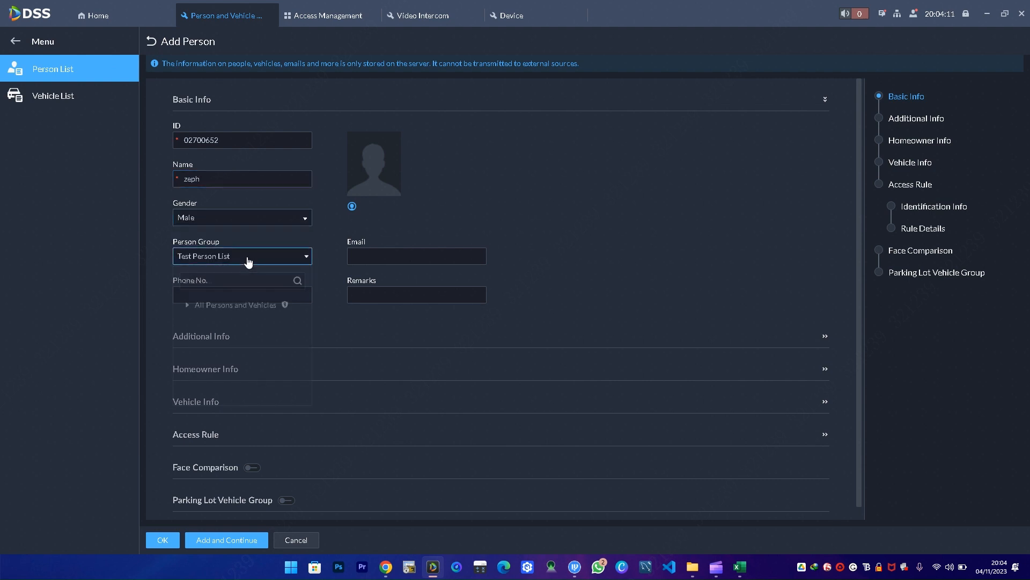
left_click(350, 325)
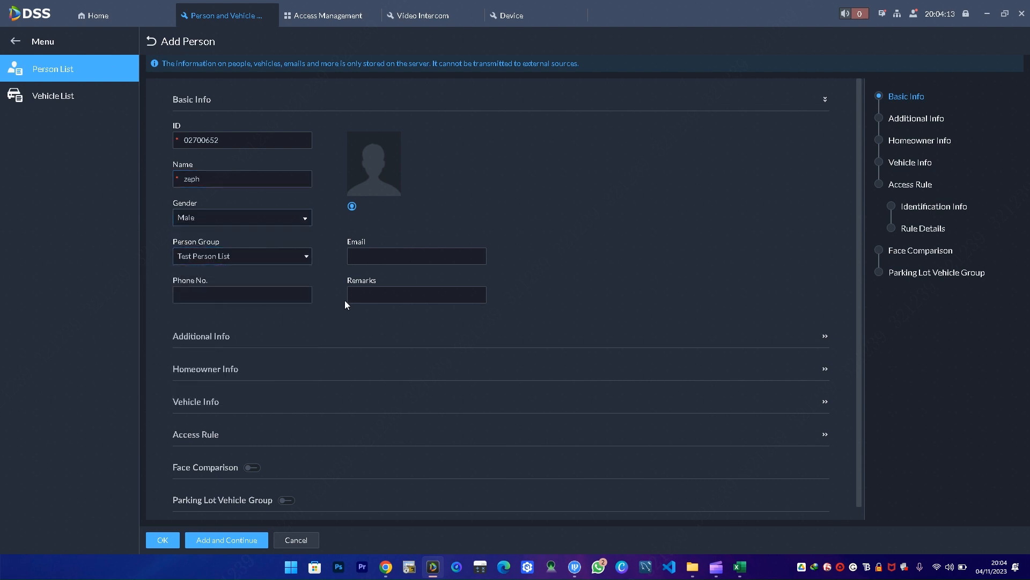
left_click(375, 258)
- Expand Homeowner Info and assign the person to room 101 under ZEPH VDP CONFIG
scroll(255, 297, "down", 1)
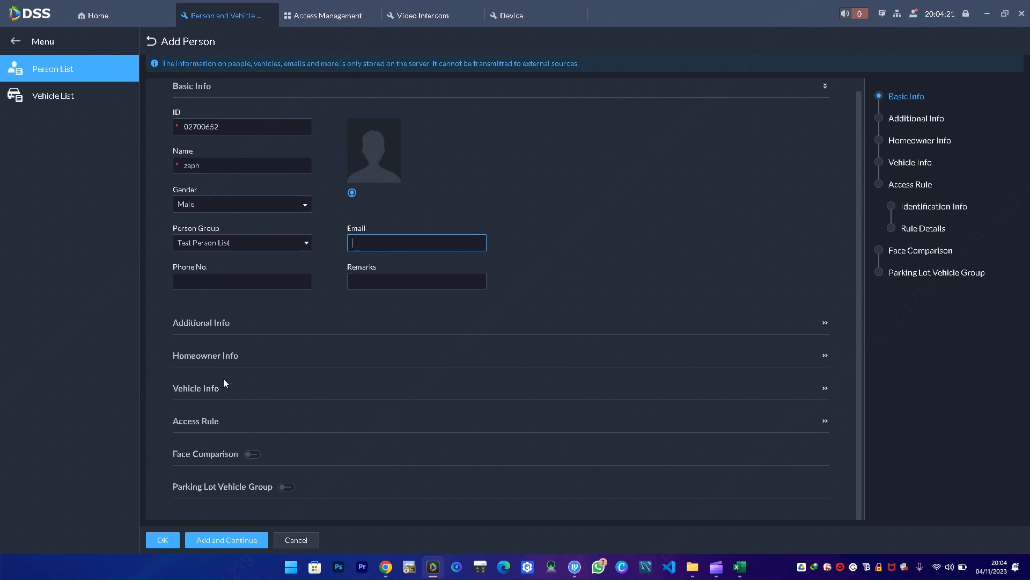
left_click(223, 355)
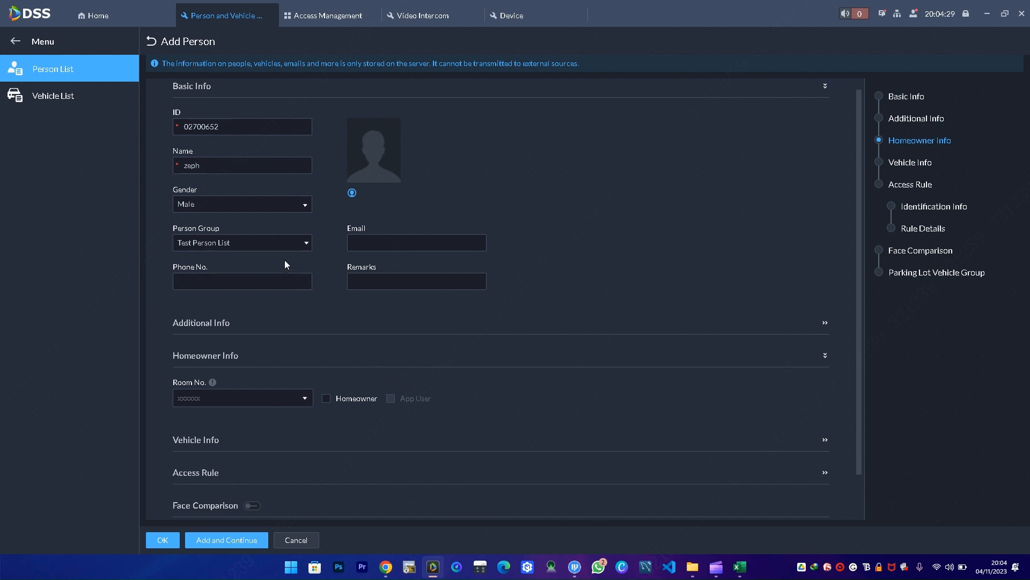
left_click(301, 397)
left_click(185, 445)
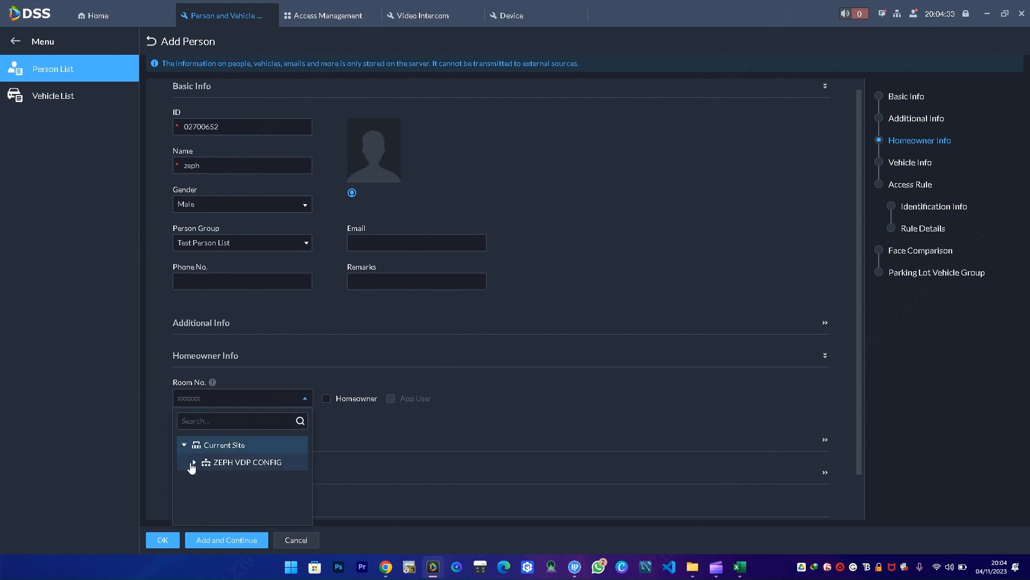
left_click(193, 462)
left_click(215, 483)
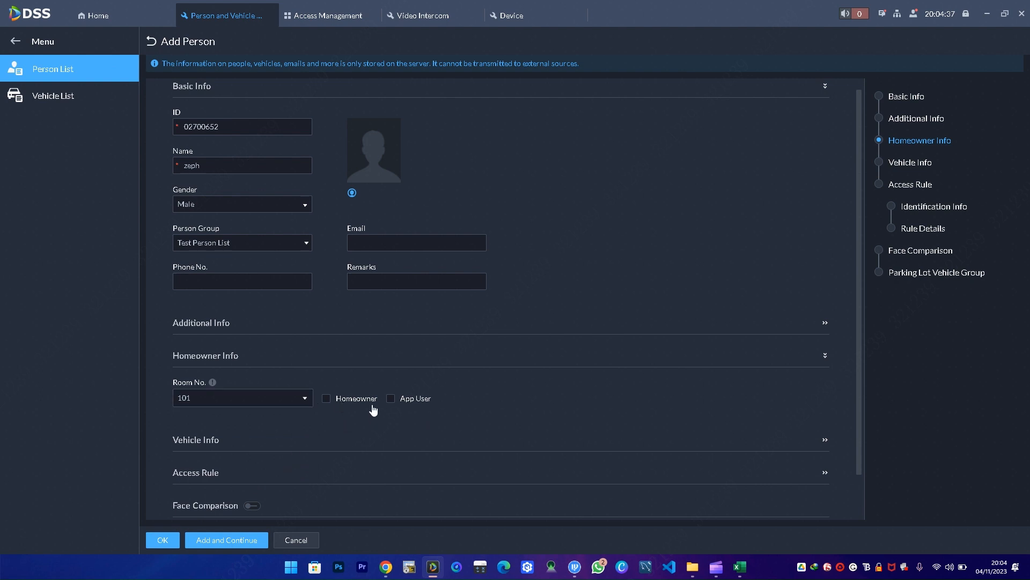
- Make the person an App User, enter their e-mail and phone number, and flag them Homeowner
left_click(391, 398)
scroll(387, 406, "down", 1)
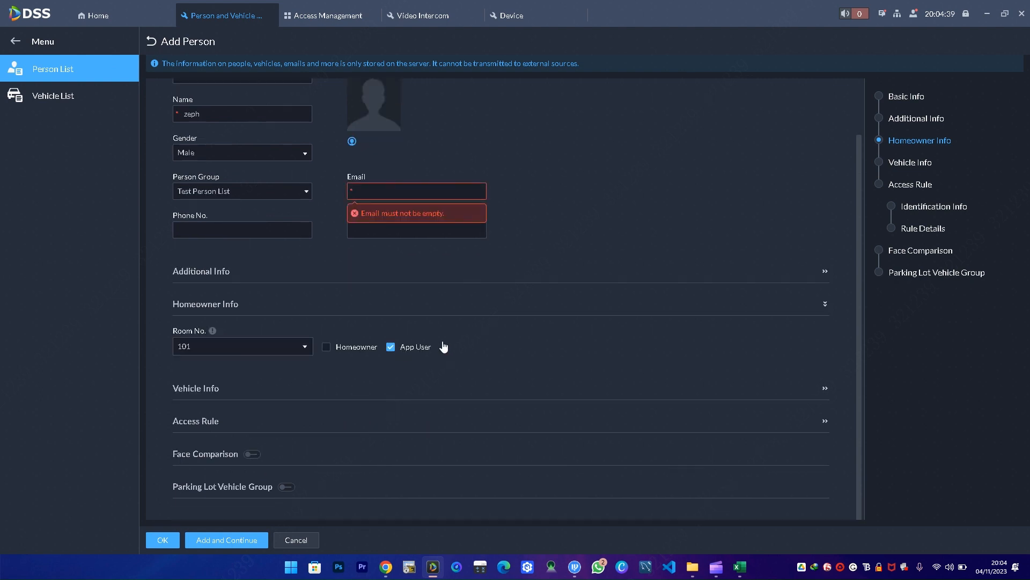
left_click(381, 192)
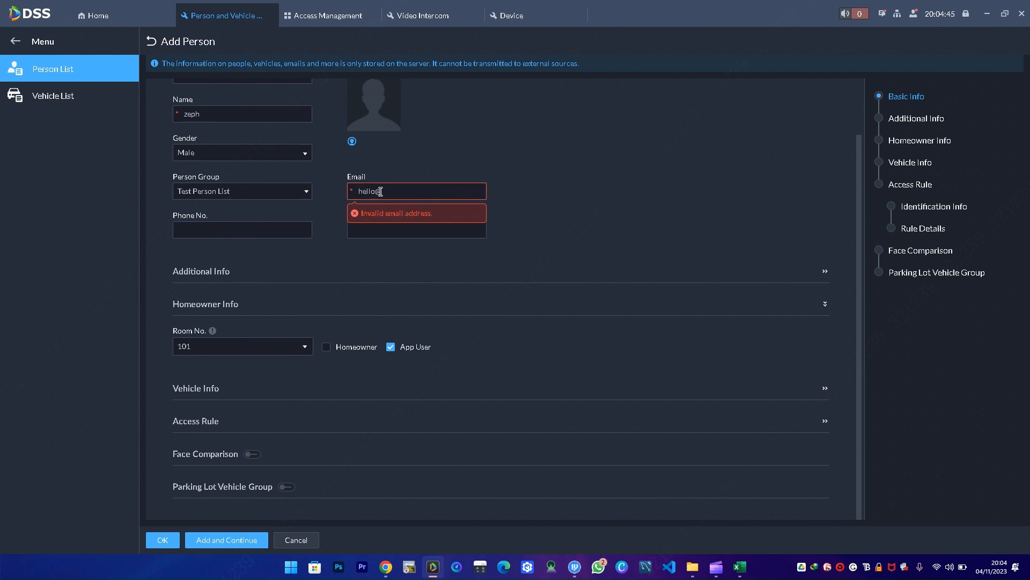
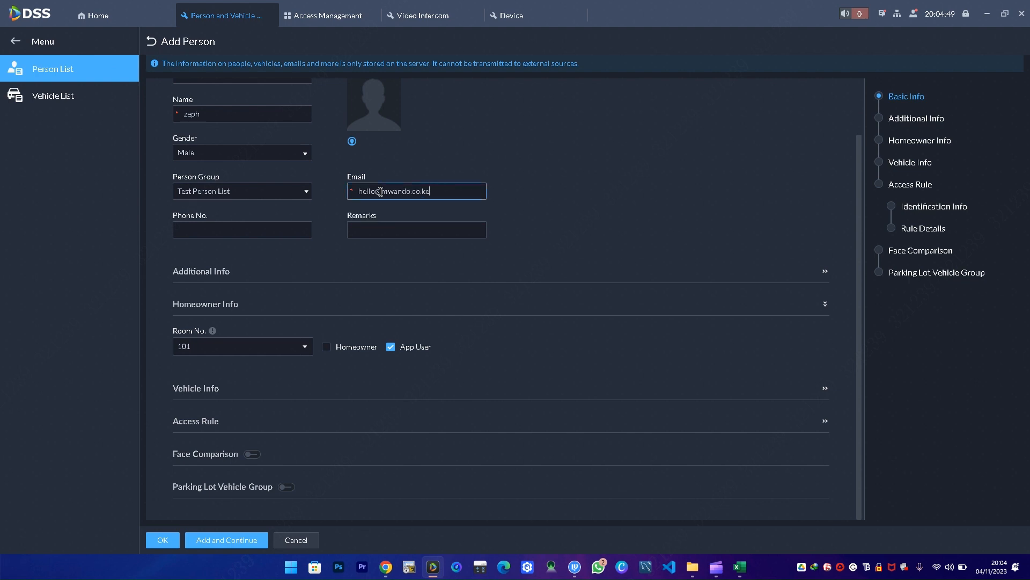
left_click(197, 225)
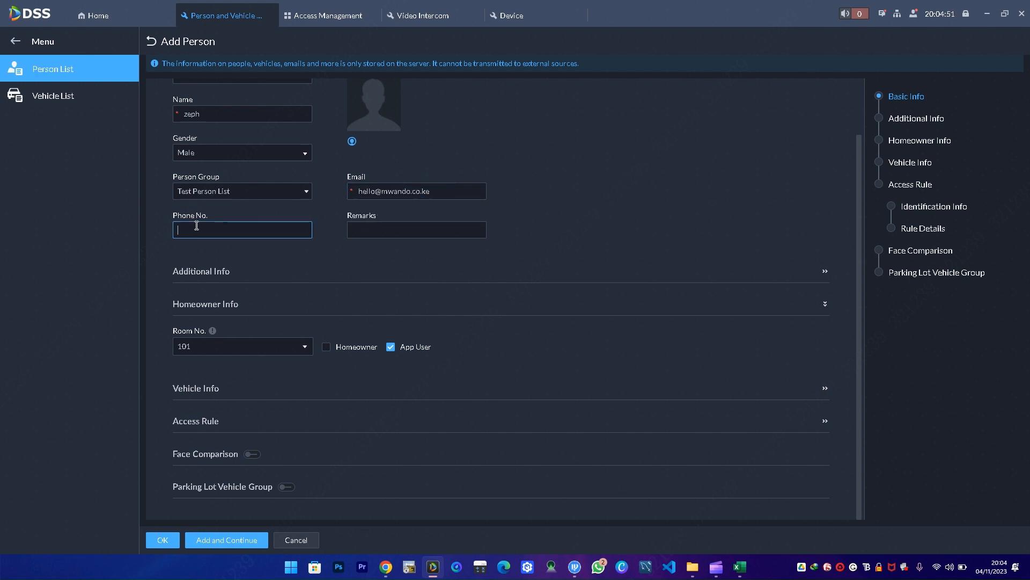
left_click(329, 349)
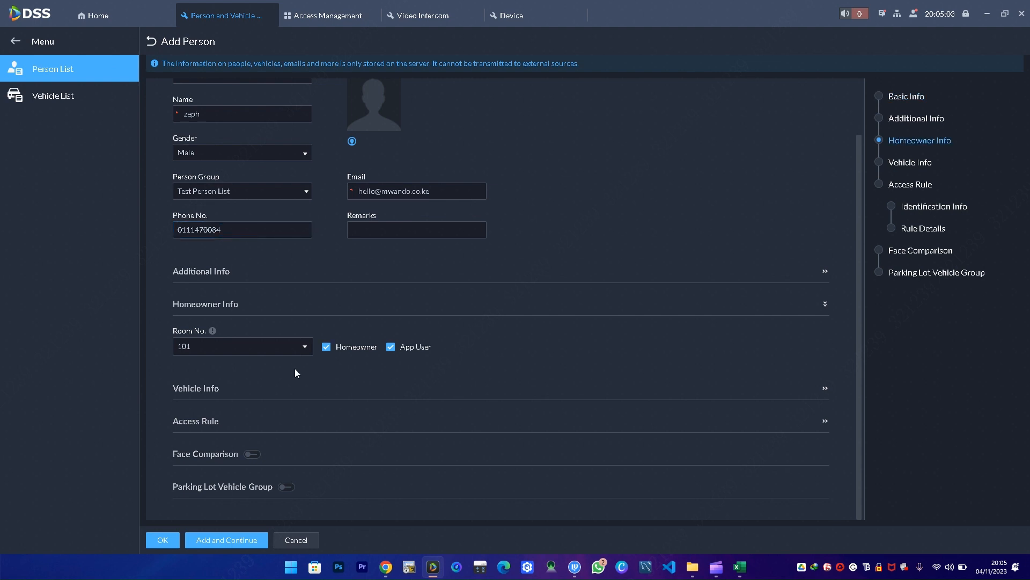
- Save the person and show the Video Intercom App Users list with the room 101 homeowner
left_click(163, 542)
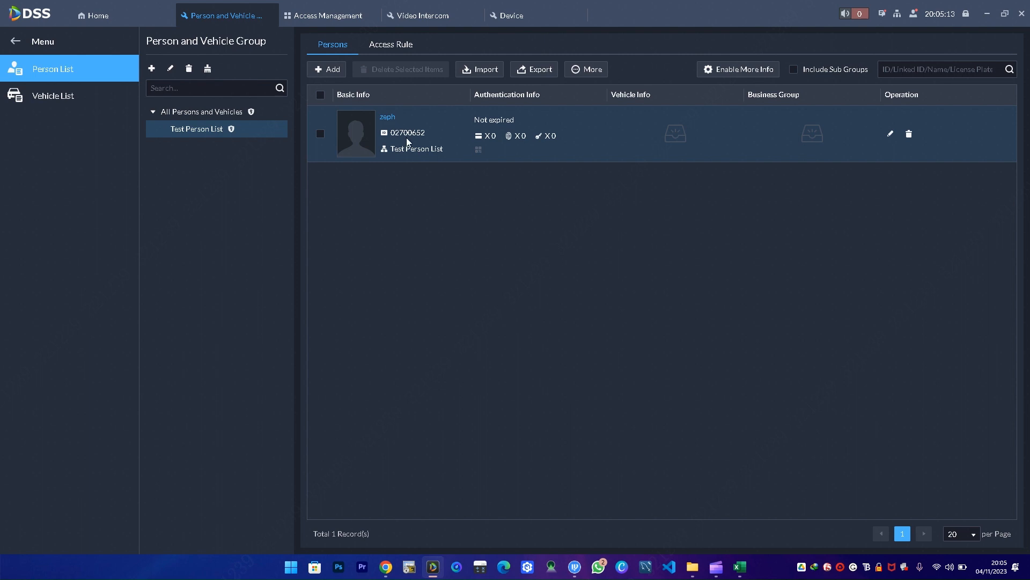
left_click(346, 18)
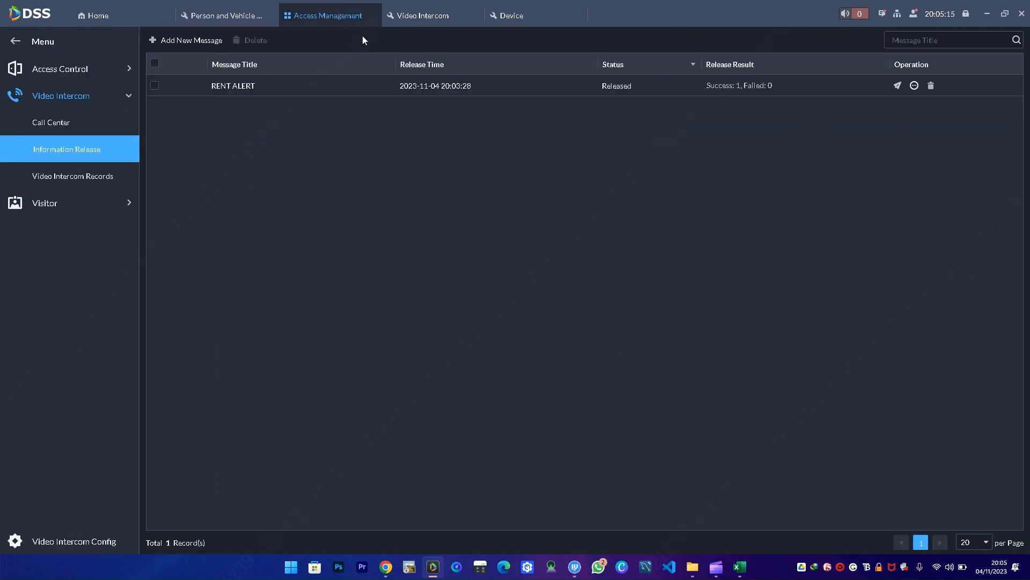
left_click(424, 18)
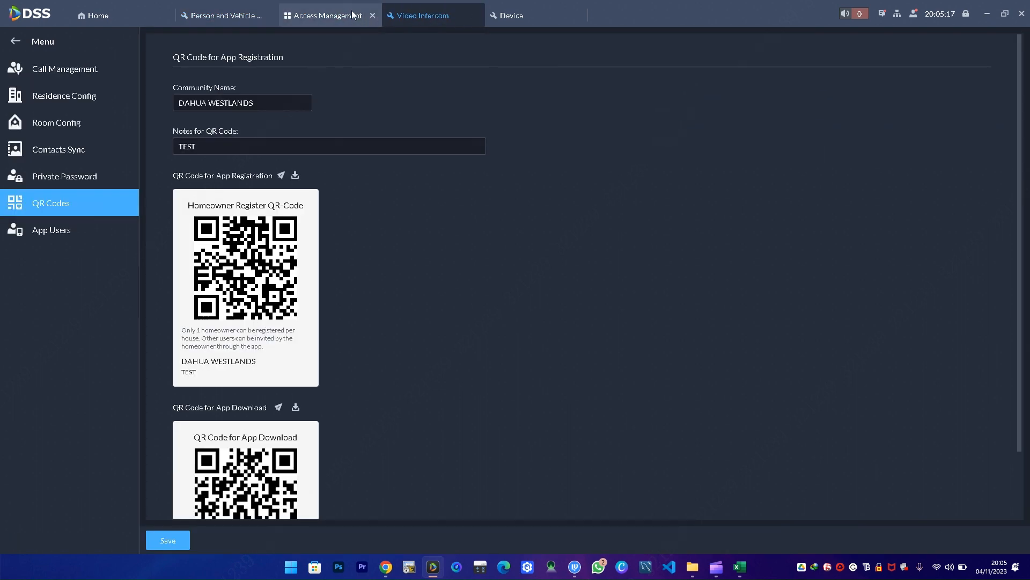
left_click(342, 18)
left_click(423, 16)
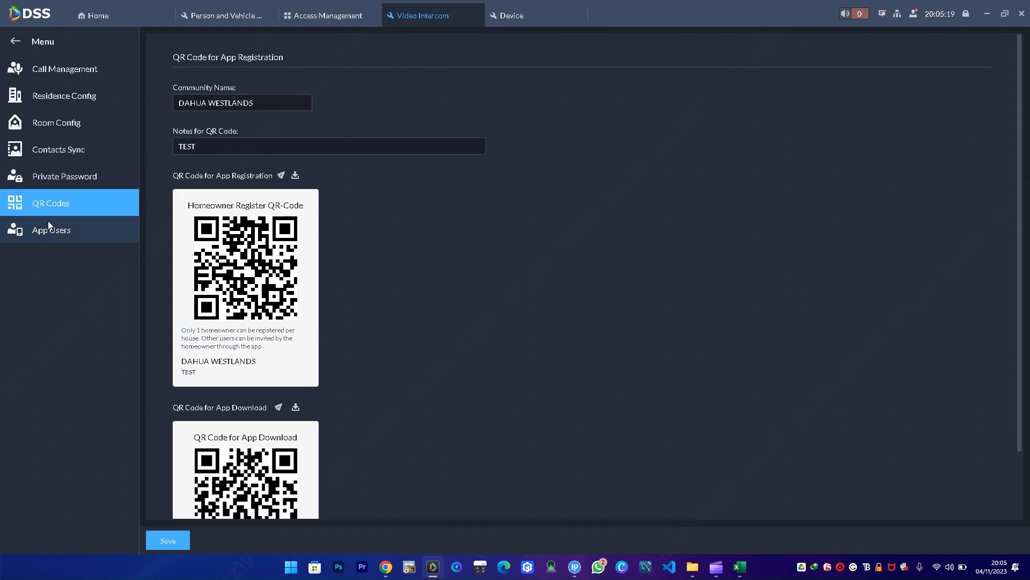
left_click(48, 232)
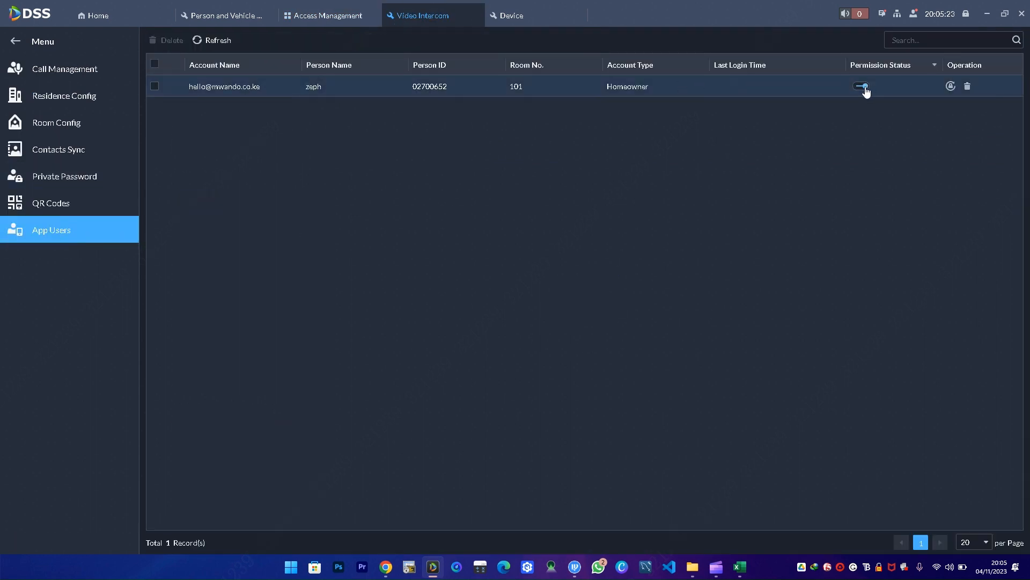
- Give the room 101 homeowner app account a new password and confirm it
left_click(951, 87)
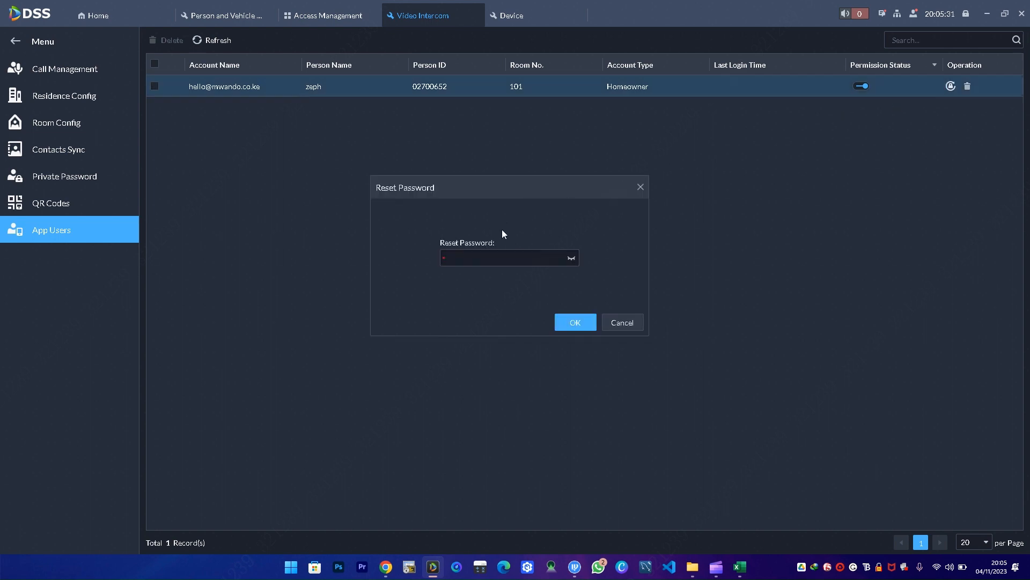
left_click(489, 253)
type("********")
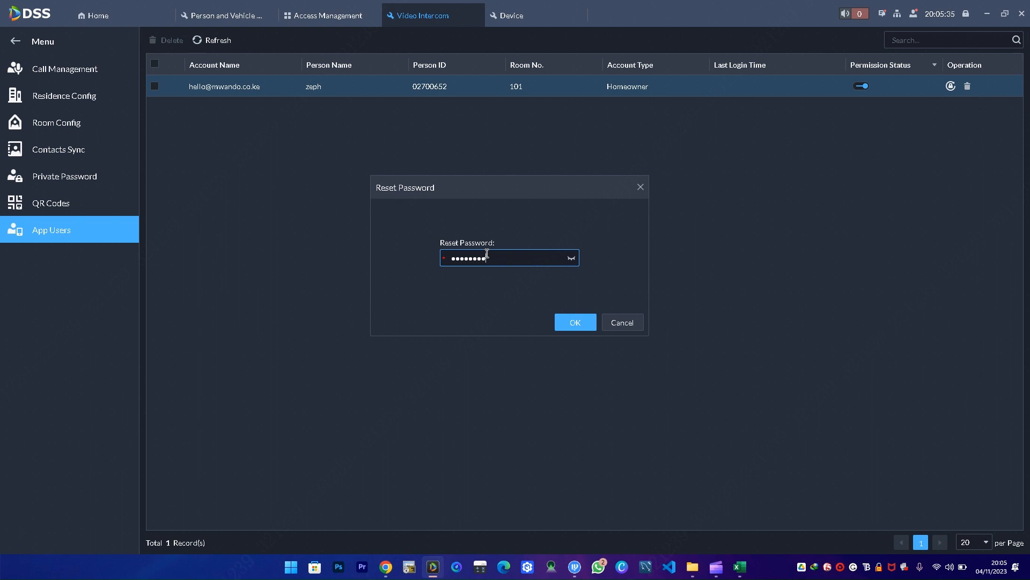
left_click(576, 318)
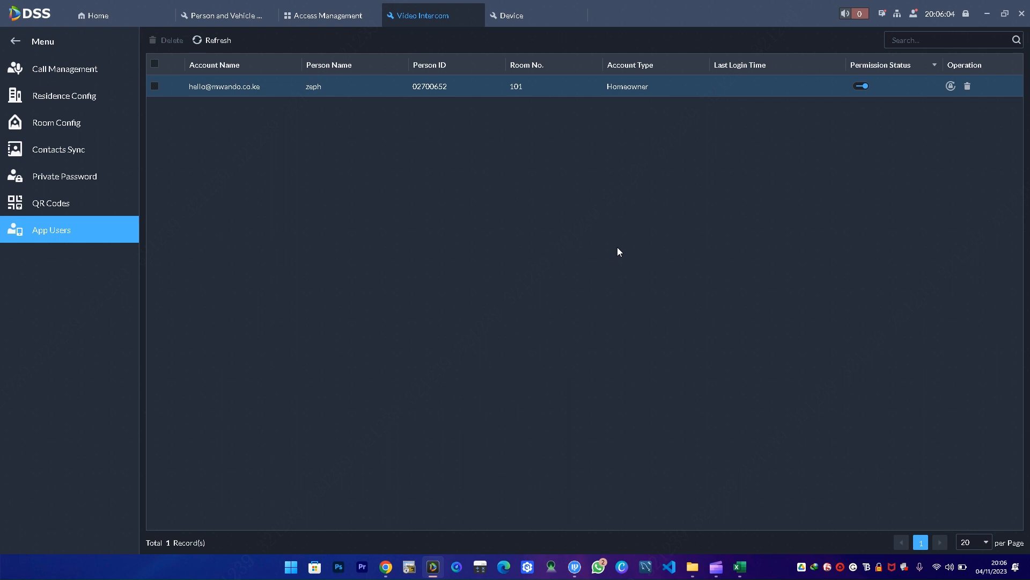
- Show the Homeowner Register and App Download QR codes for DAHUA WESTLANDS
left_click(52, 211)
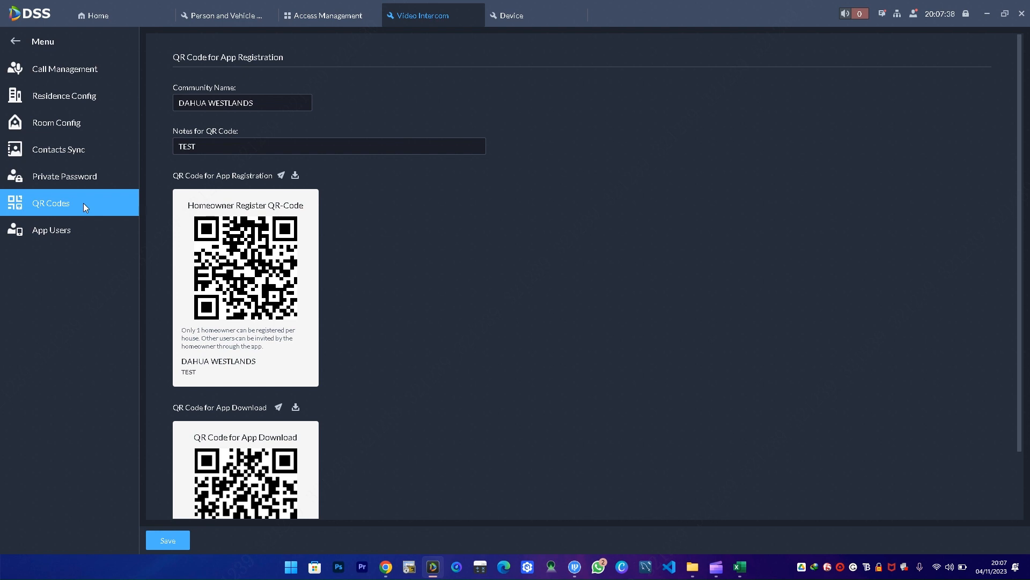
- Check App Users, then go to Residence Config, currently set to Simultaneous Call
left_click(309, 20)
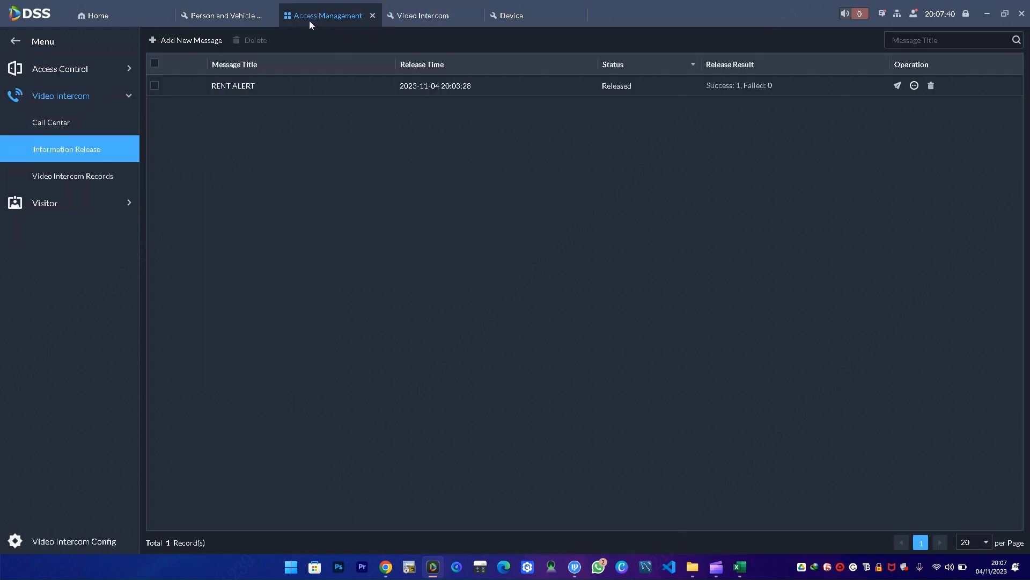
left_click(421, 15)
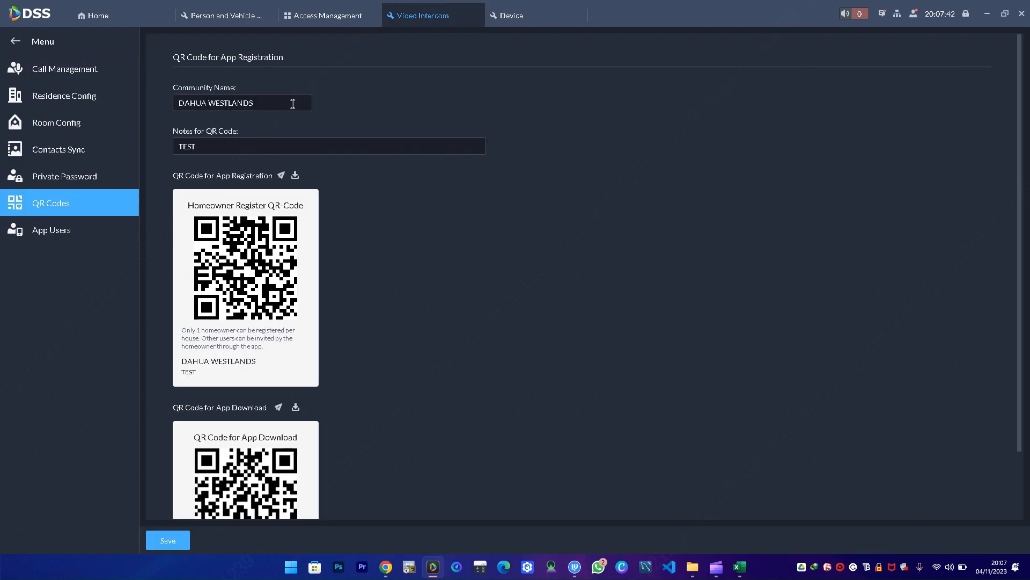
left_click(57, 230)
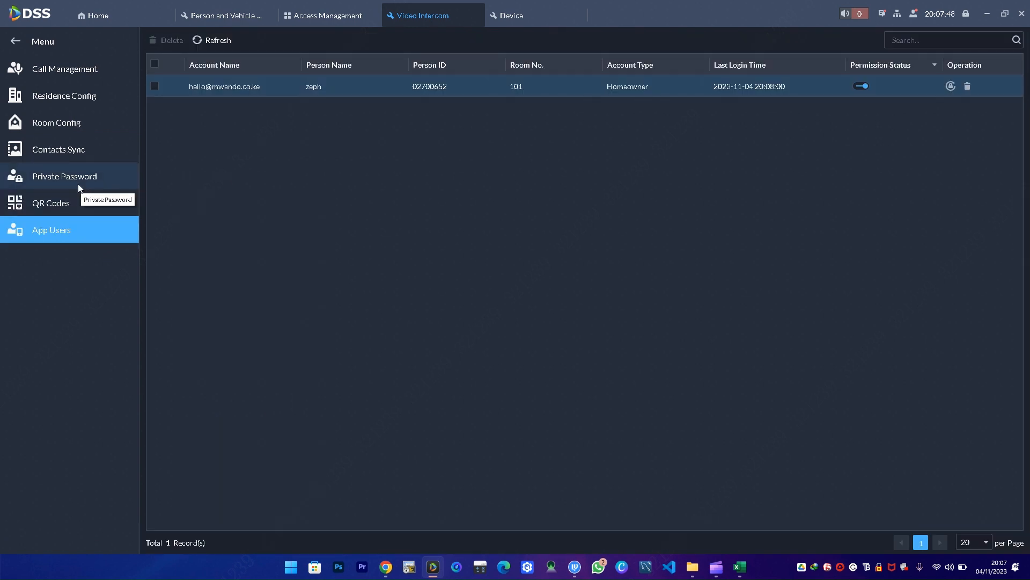
left_click(79, 125)
left_click(87, 108)
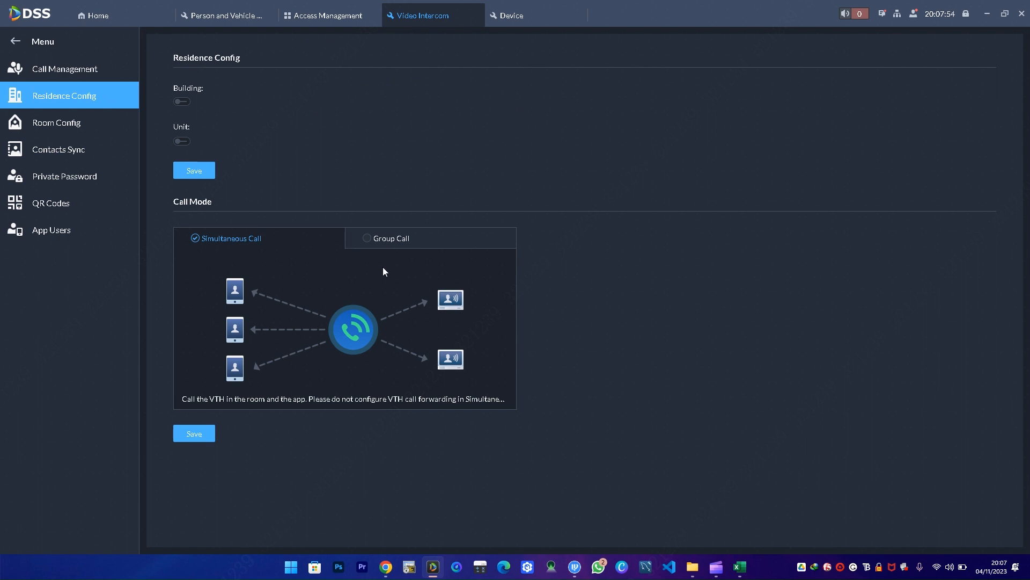
- Switch the call mode to Group Call and confirm saving the change
left_click(364, 237)
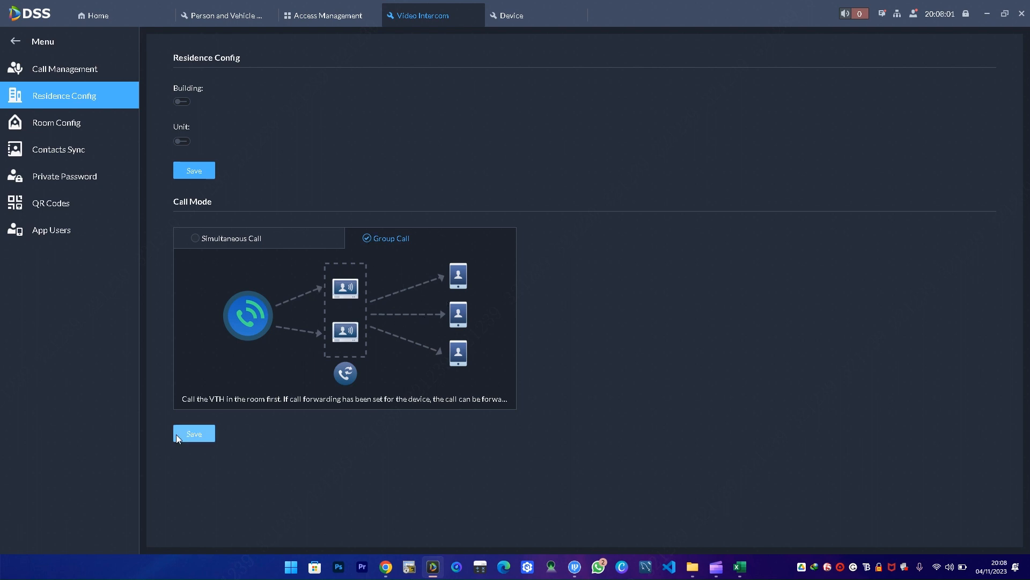
left_click(191, 435)
left_click(569, 305)
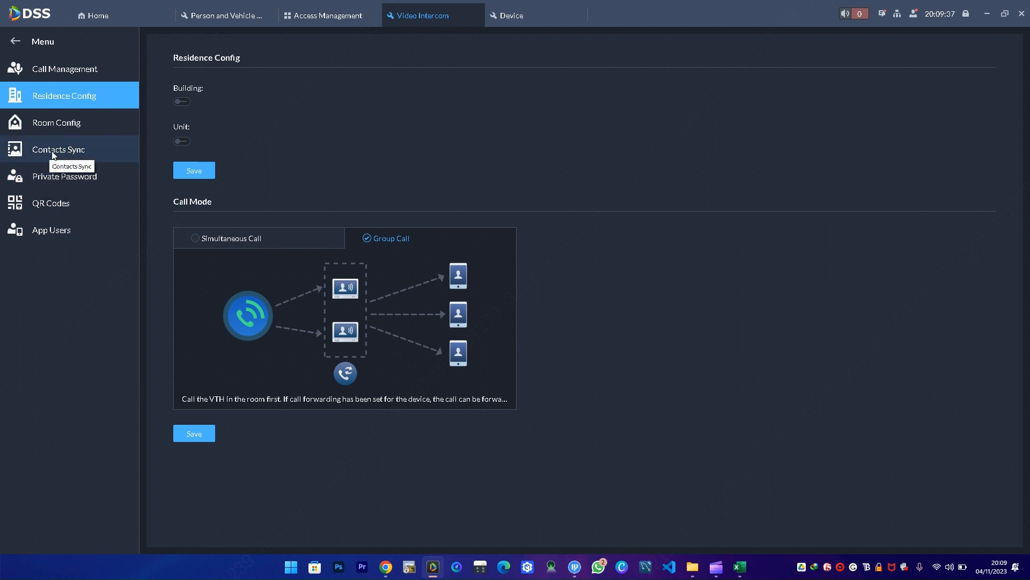
- Return to the App Users list showing room 101's enabled Homeowner account
left_click(57, 234)
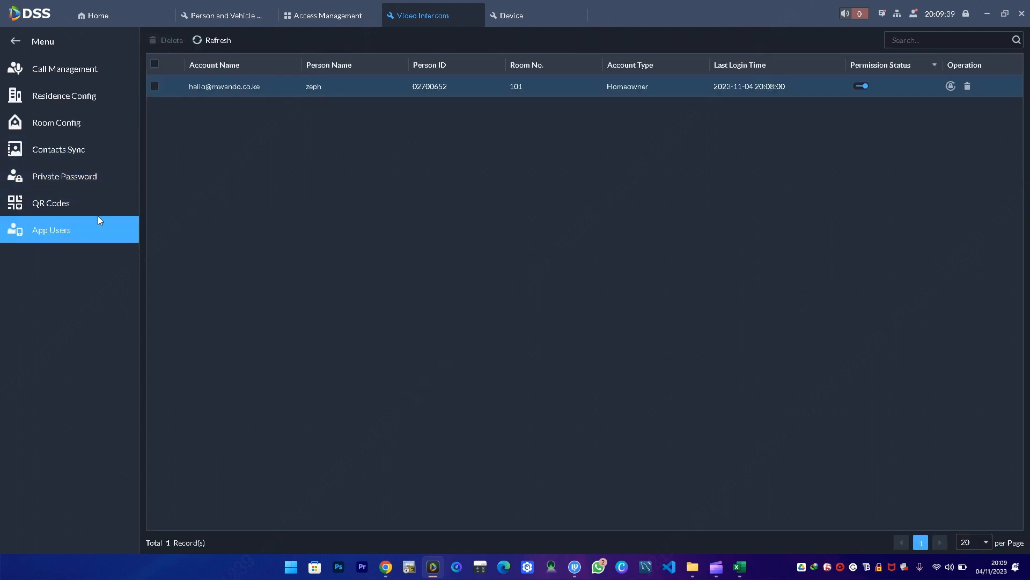